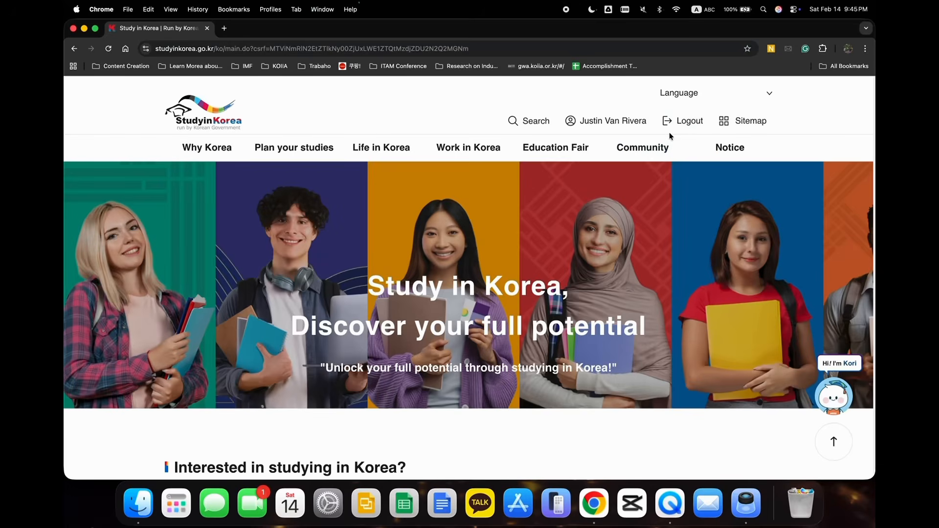
Open the Scholarships page for planning studies and start the GKS application for graduate degrees.
left_click(671, 146)
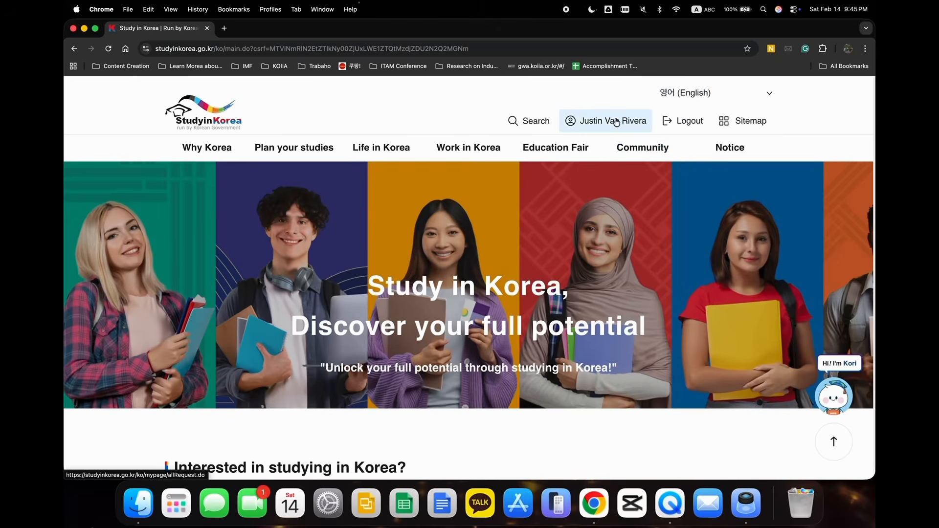
mouse_move(295, 153)
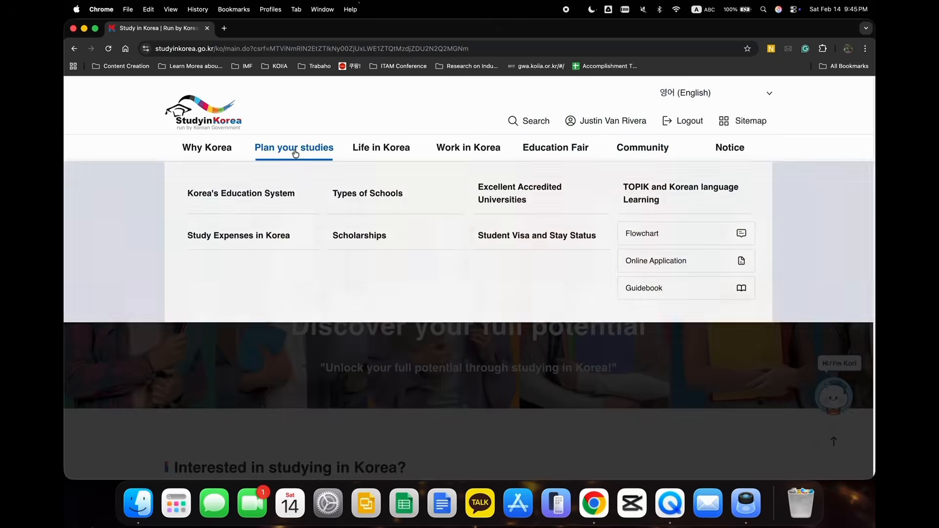
left_click(356, 244)
scroll(356, 247, "down", 8)
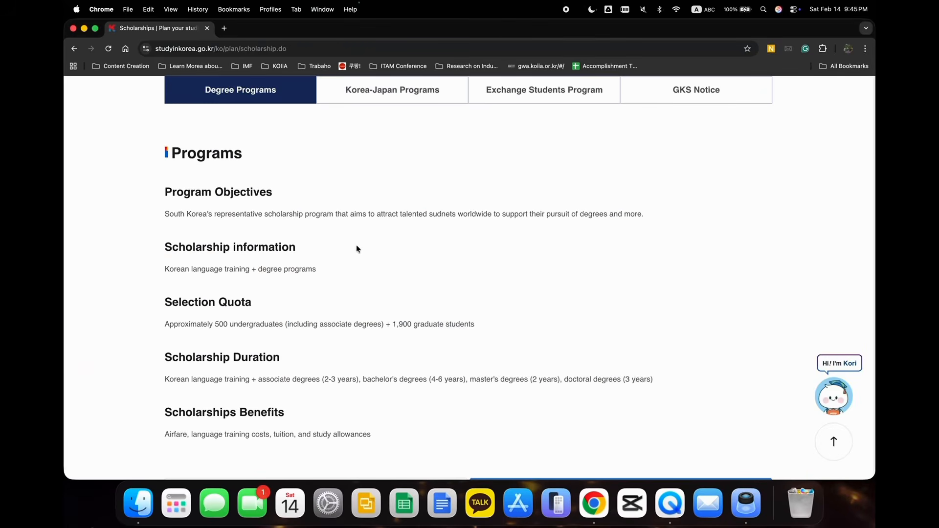
scroll(357, 248, "down", 5)
scroll(356, 248, "down", 1)
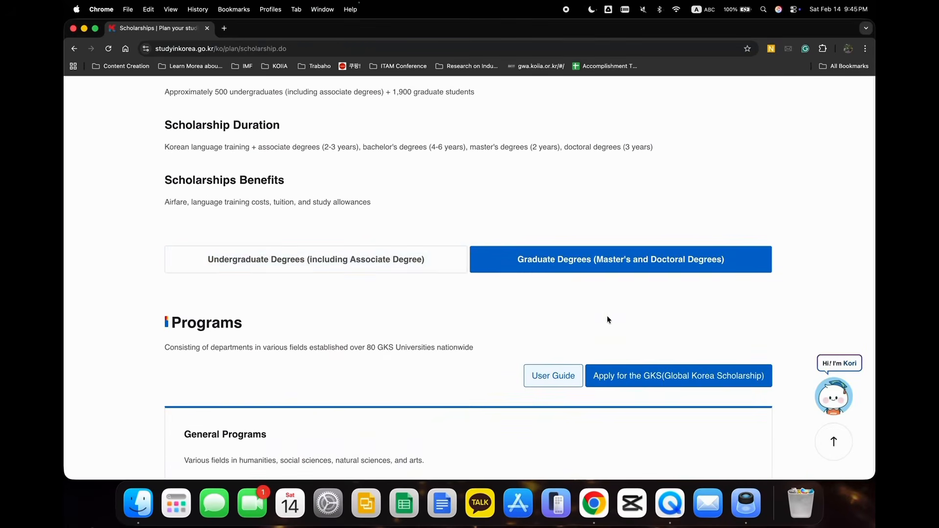
left_click(668, 383)
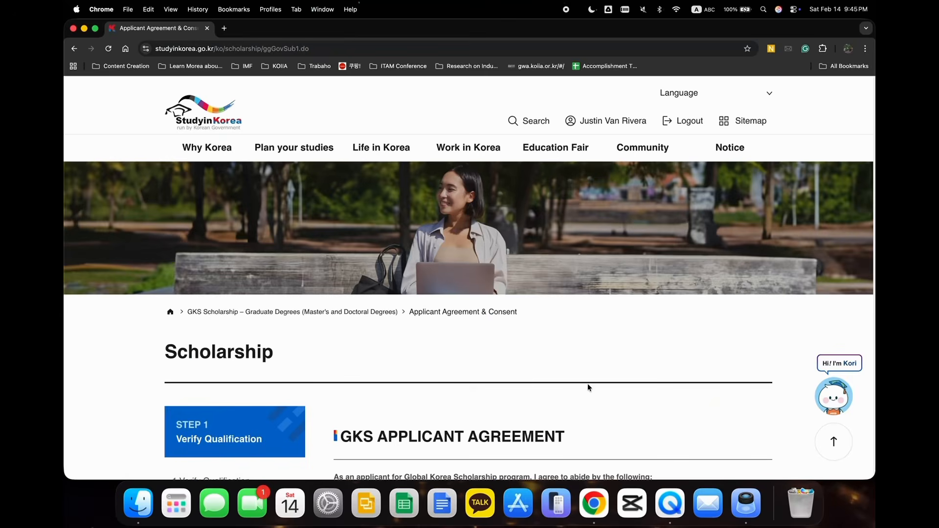
Agree to all conditions of the GKS applicant agreement and proceed to the application form.
scroll(510, 376, "down", 5)
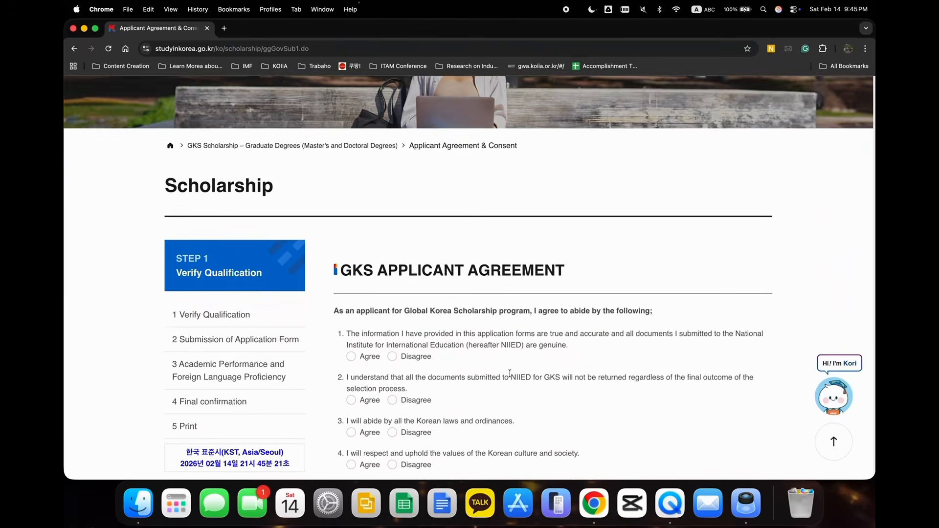
scroll(510, 374, "down", 1)
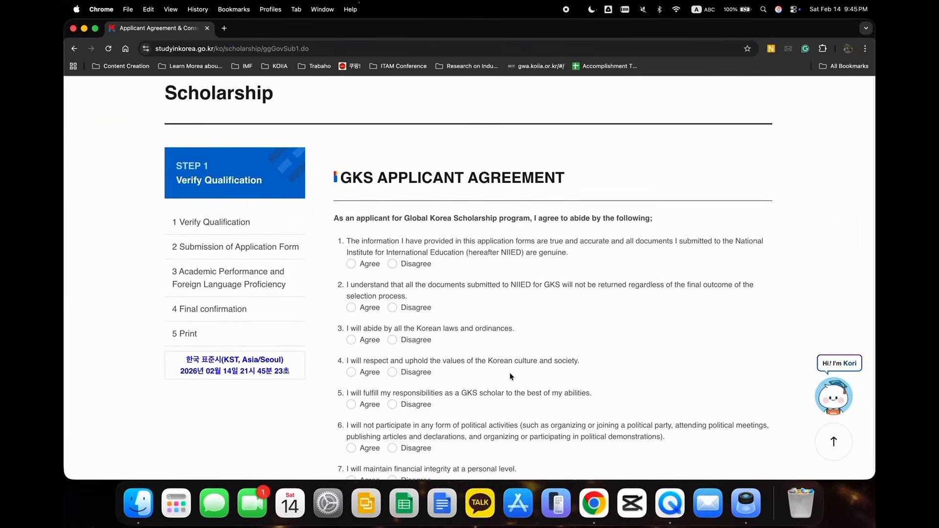
scroll(510, 376, "down", 15)
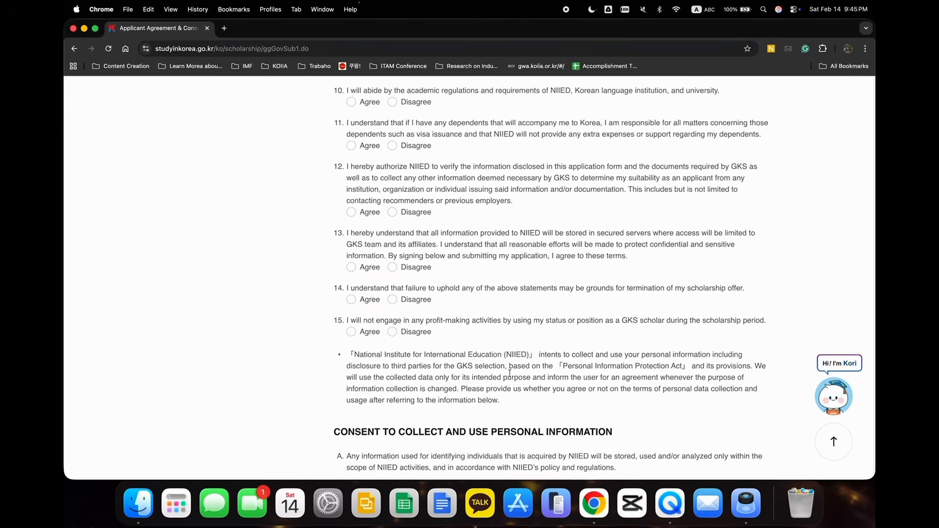
scroll(510, 377, "down", 15)
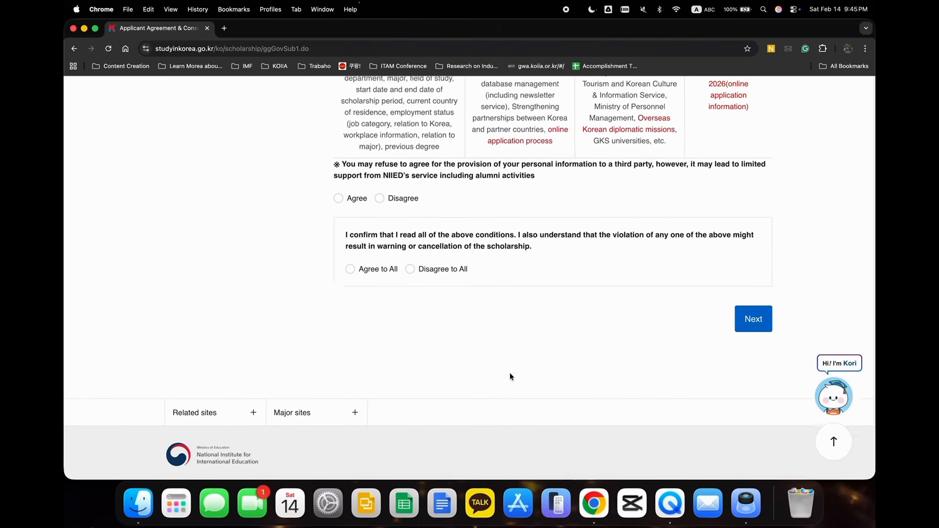
left_click(365, 194)
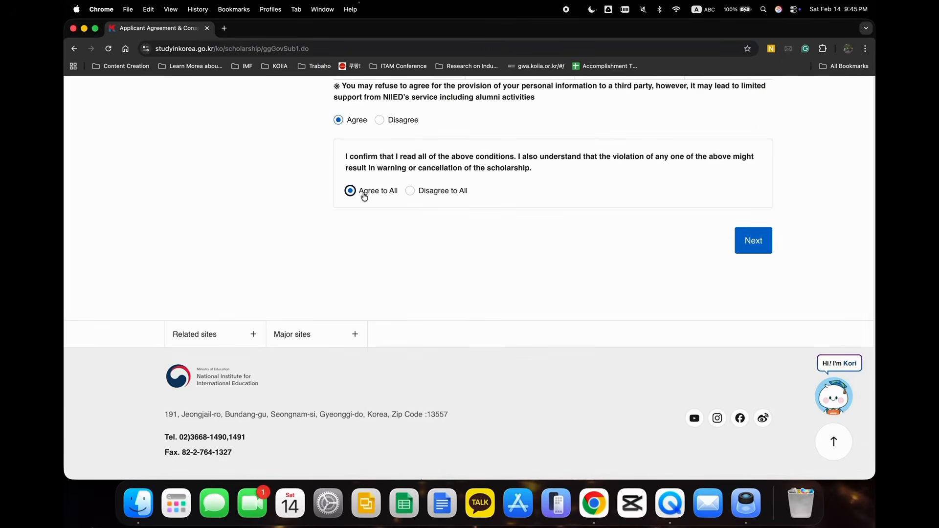
left_click(753, 240)
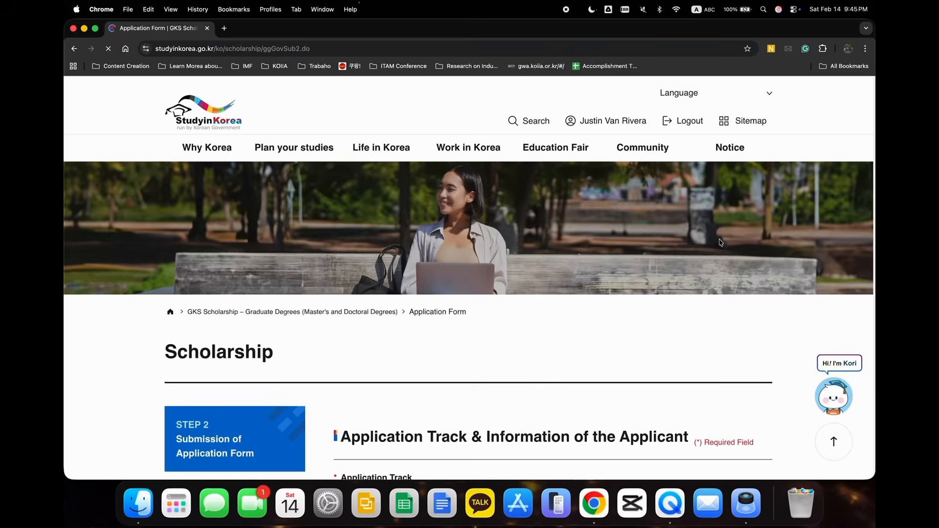
Choose the Embassy of the Republic of Korea in the Republic of the Philippines and the General application program.
scroll(614, 269, "down", 4)
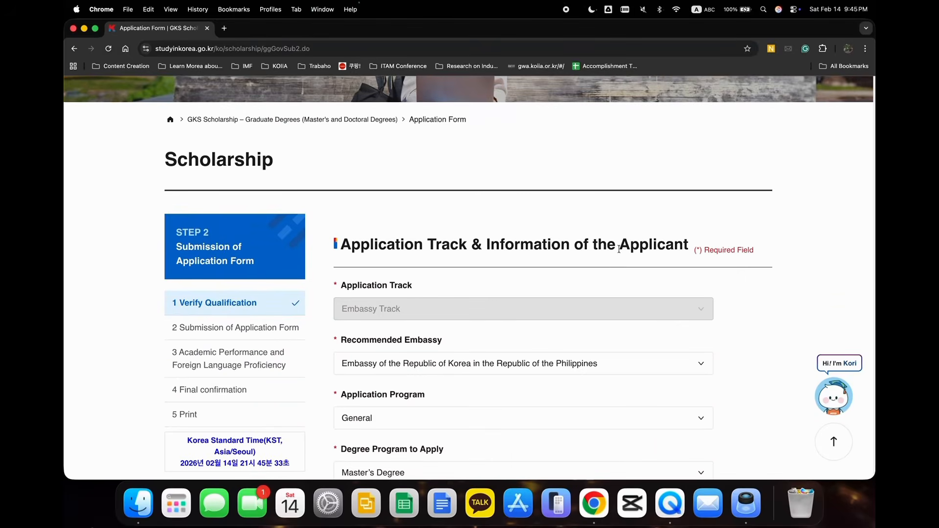
scroll(503, 273, "down", 1)
left_click(448, 317)
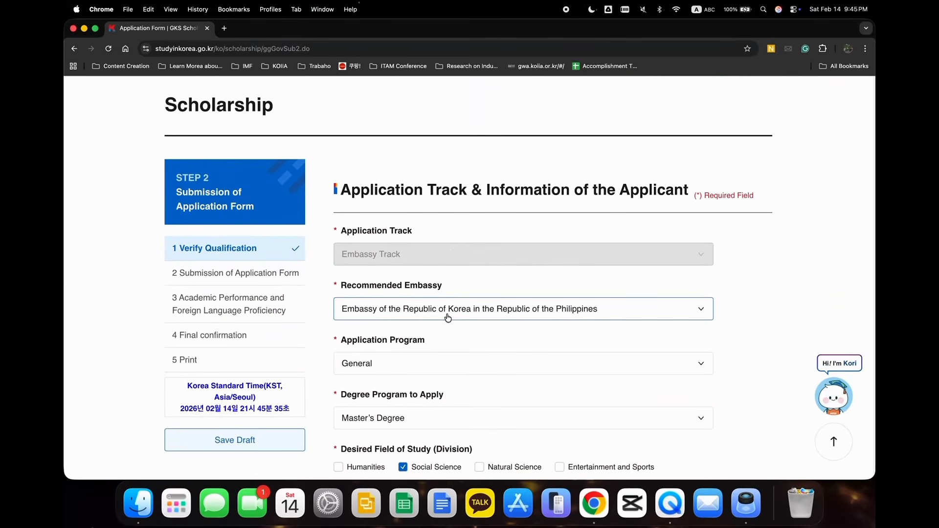
left_click(442, 333)
left_click(420, 363)
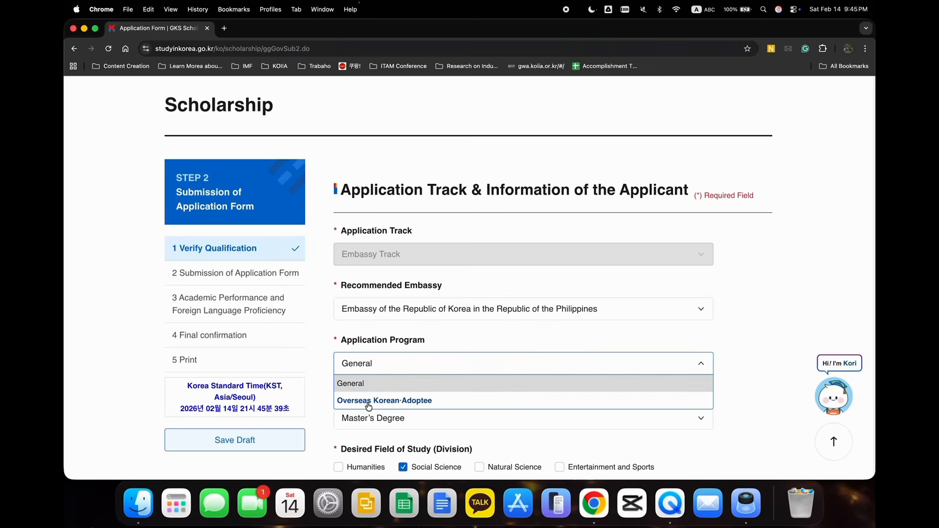
left_click(359, 382)
Set the degree program to apply for to Master's Degree.
scroll(359, 381, "down", 2)
left_click(407, 333)
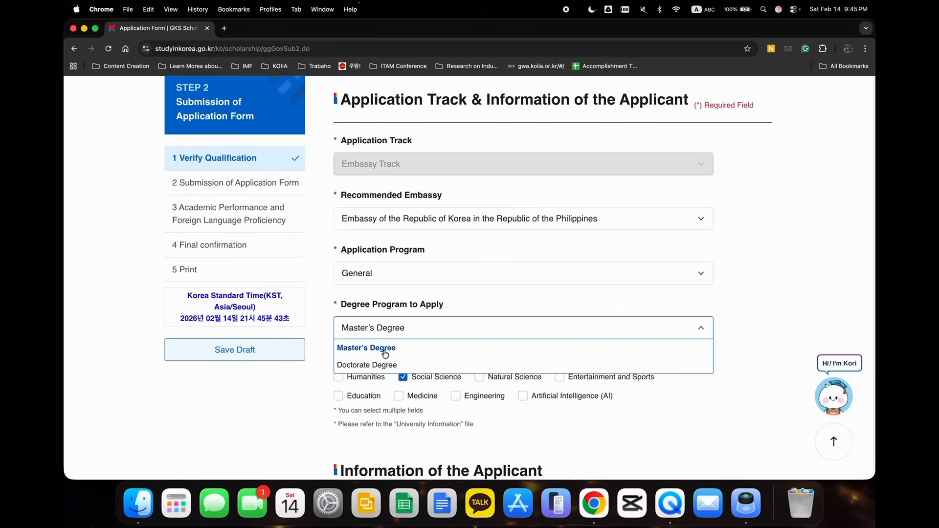
left_click(385, 348)
Select only Humanities and Social Science as the desired fields of study.
scroll(396, 323, "down", 2)
left_click(403, 307)
left_click(338, 302)
left_click(403, 303)
left_click(479, 303)
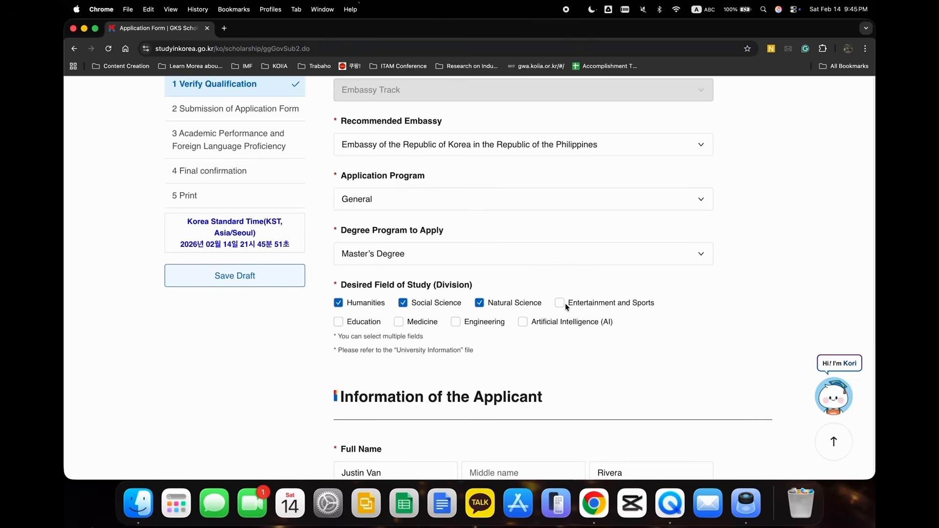
left_click(522, 322)
left_click(479, 303)
left_click(358, 308)
left_click(522, 322)
left_click(363, 304)
Review the applicant's personal information fields and the file type and size requirements for the photo.
scroll(381, 315, "down", 5)
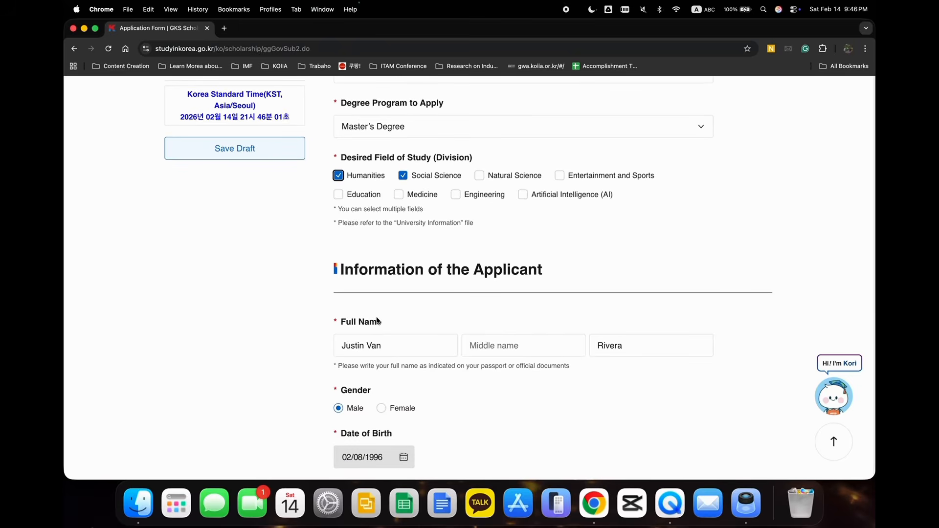
scroll(377, 318, "down", 6)
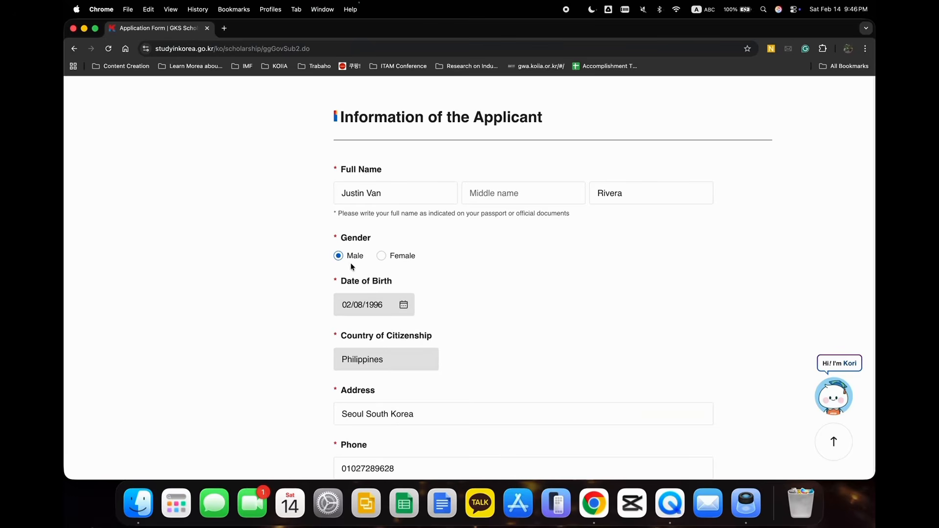
scroll(367, 256, "down", 9)
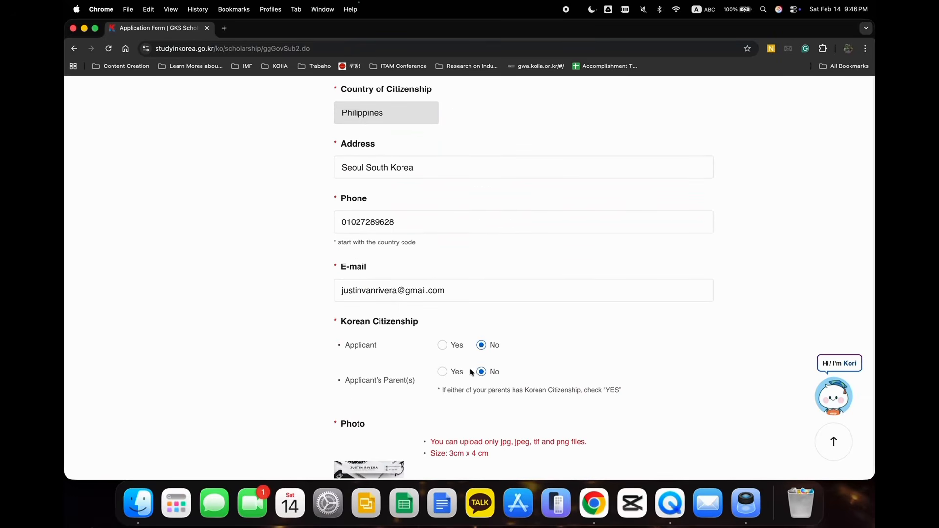
scroll(471, 368, "down", 5)
scroll(470, 372, "down", 2)
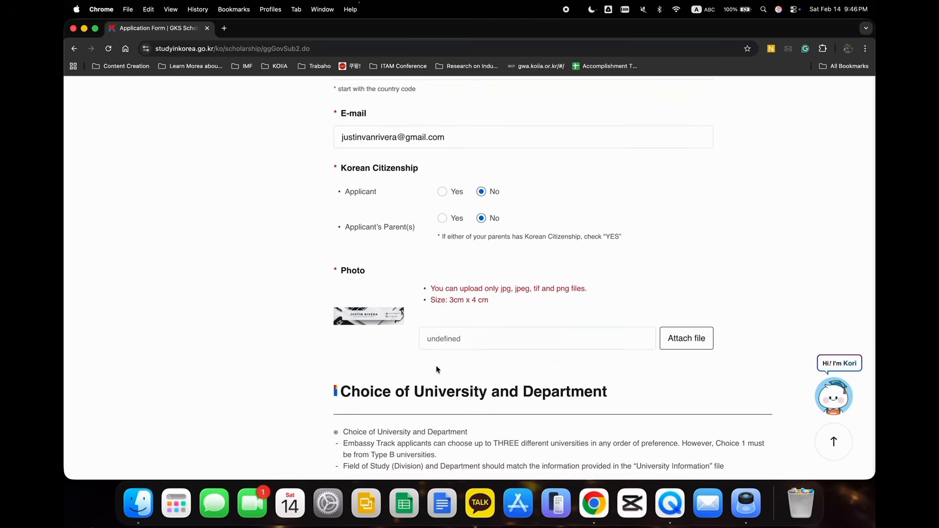
left_click_drag(429, 288, 604, 288)
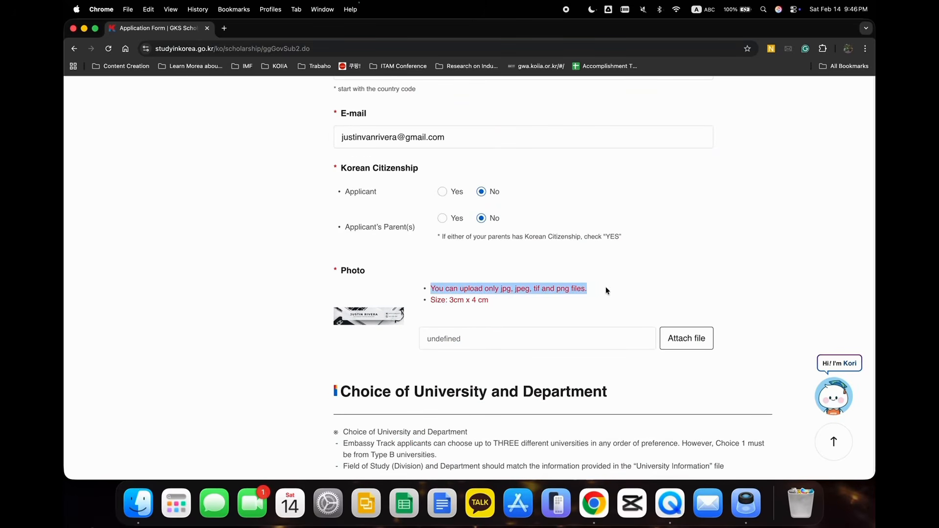
left_click_drag(432, 303, 501, 304)
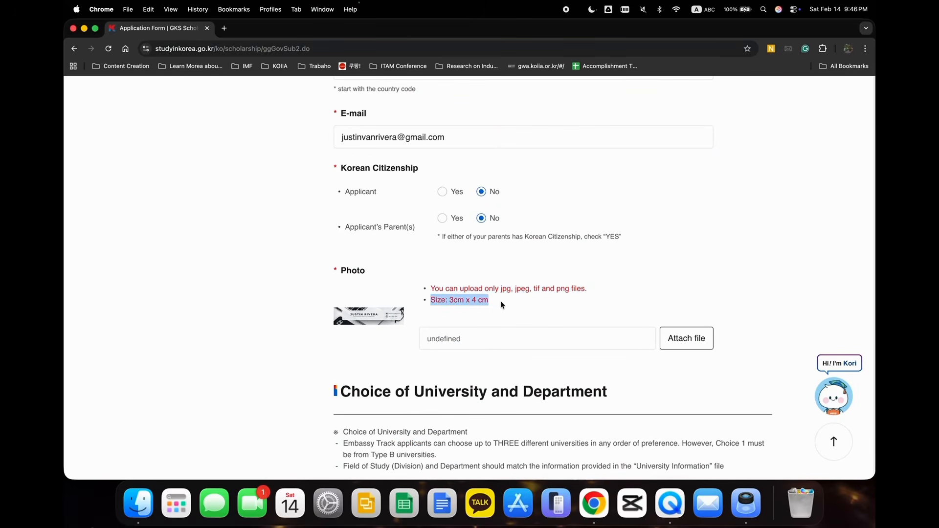
Read the university selection rules for Embassy Track applicants, including the requirement for Choice 1.
scroll(440, 346, "down", 4)
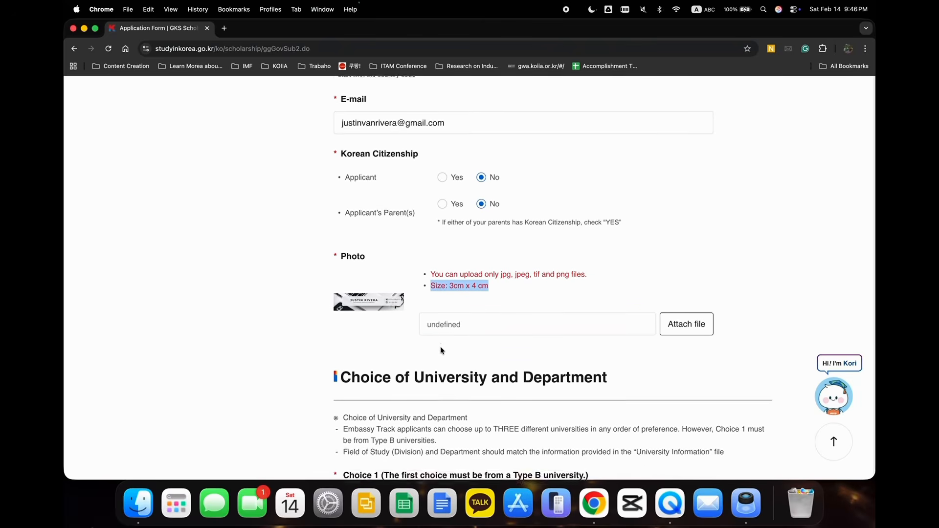
scroll(440, 348, "down", 8)
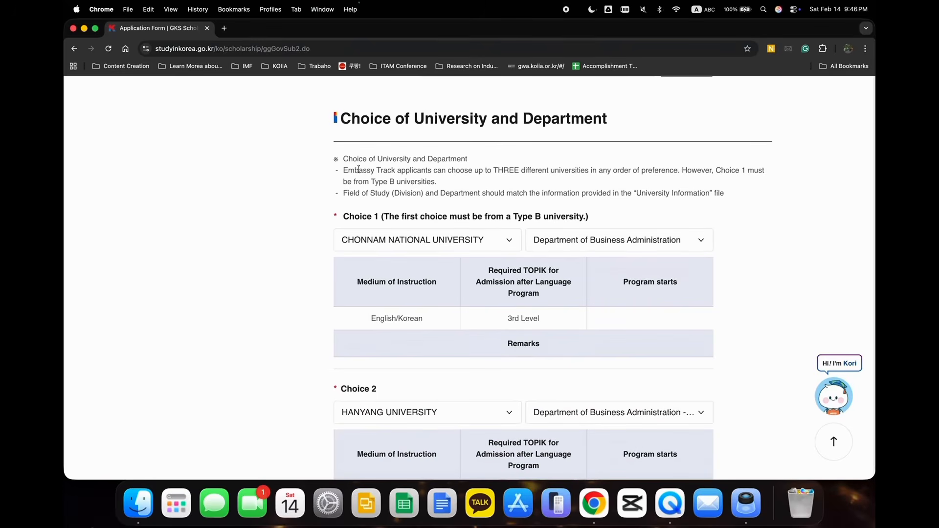
left_click_drag(343, 117, 637, 125)
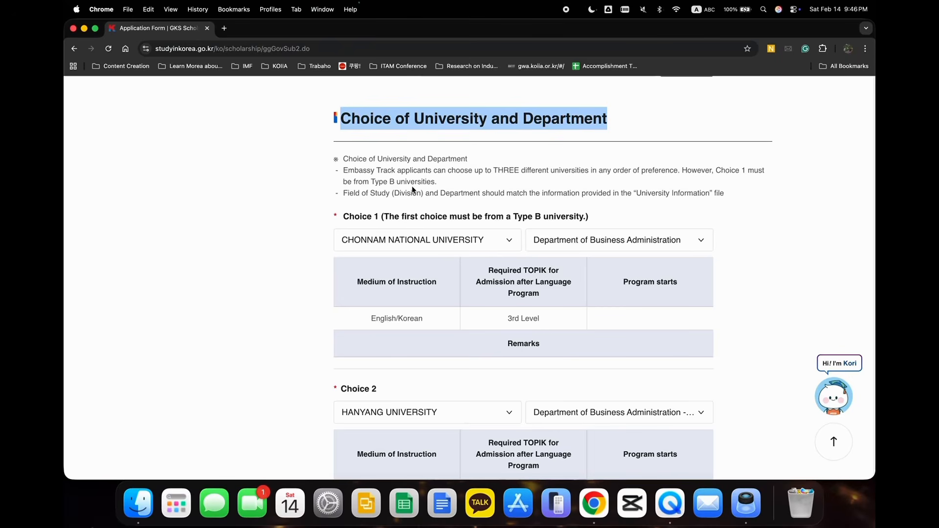
left_click_drag(717, 170, 710, 186)
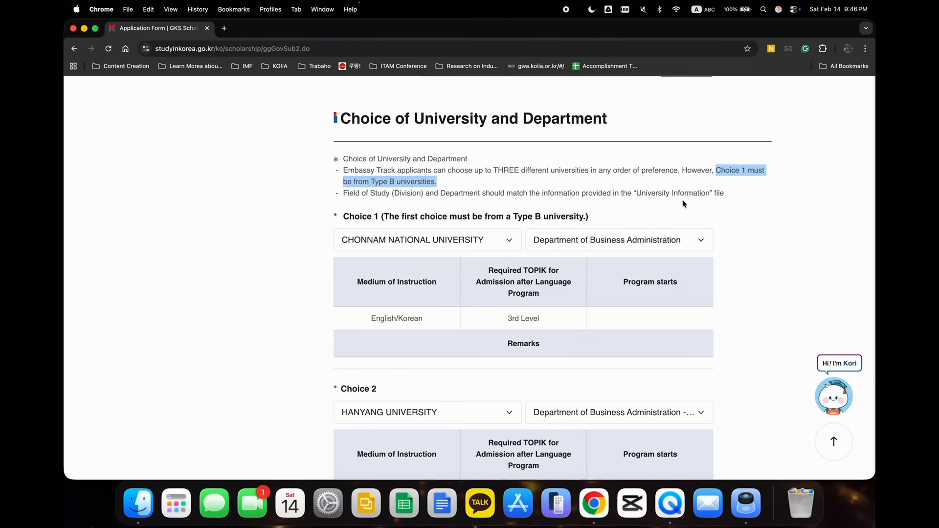
Set Choice 1 to SUNMOON UNIVERSITY with the Department of global business administration.
left_click(487, 245)
scroll(441, 303, "down", 5)
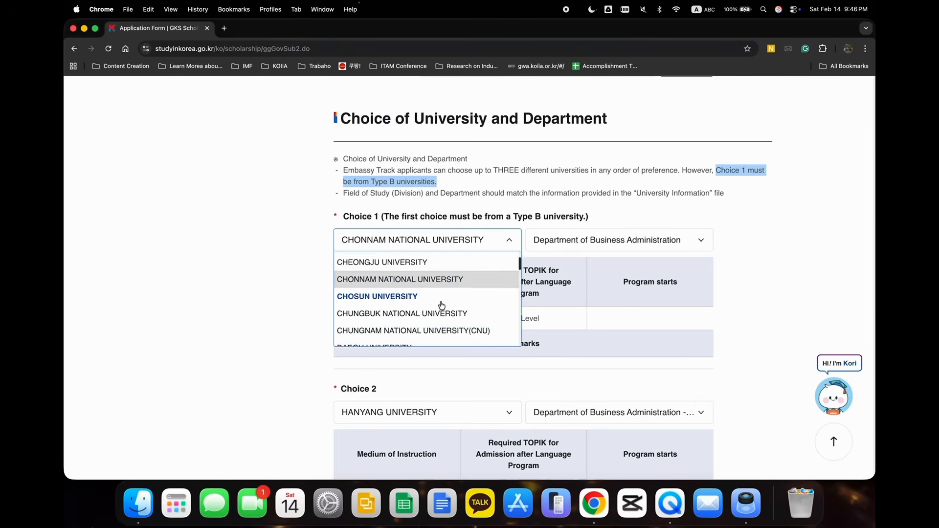
scroll(441, 305, "down", 10)
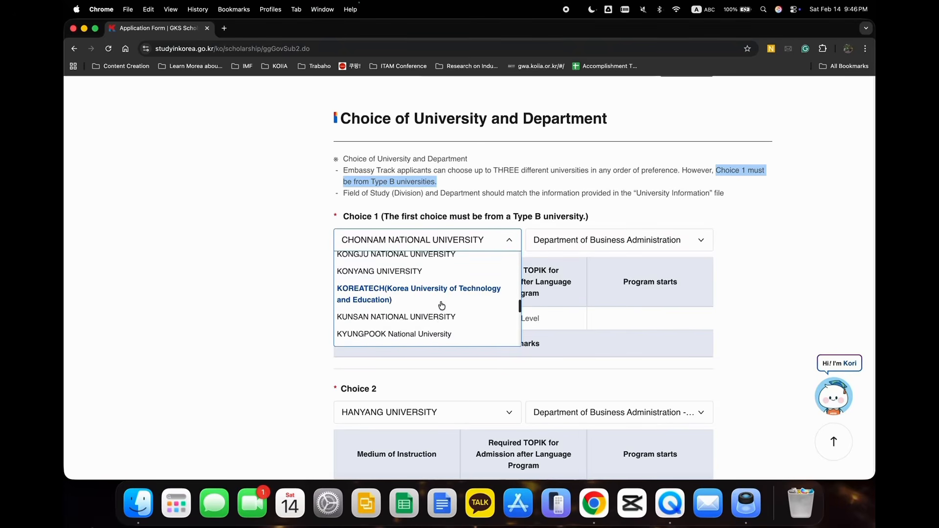
scroll(442, 306, "down", 5)
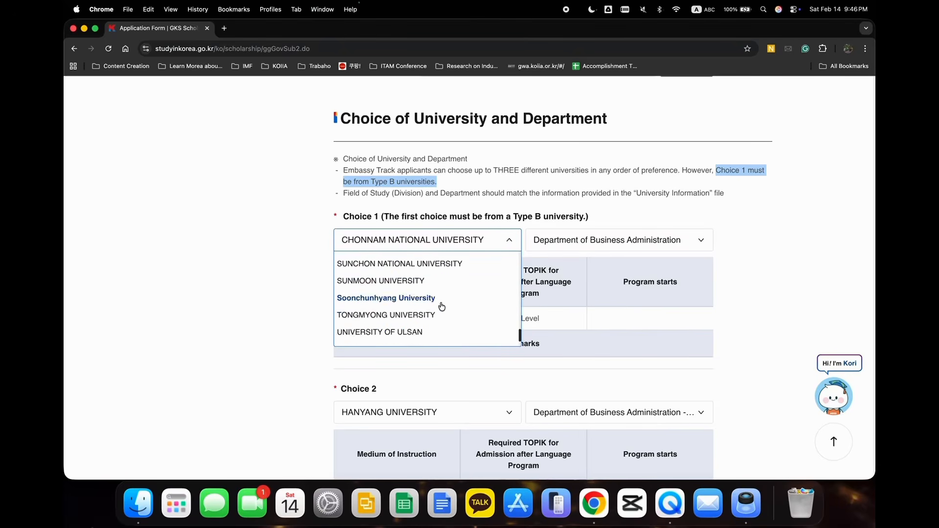
scroll(442, 306, "down", 1)
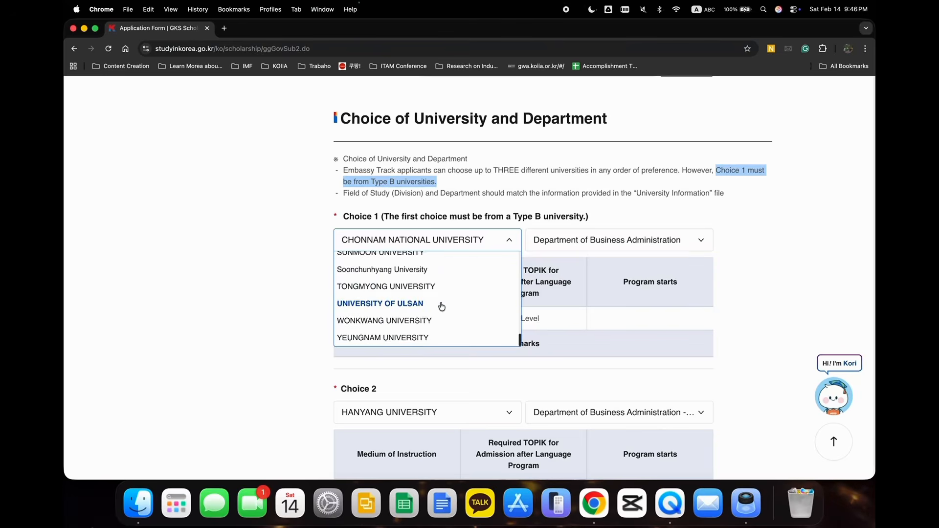
scroll(442, 306, "up", 1)
left_click(411, 287)
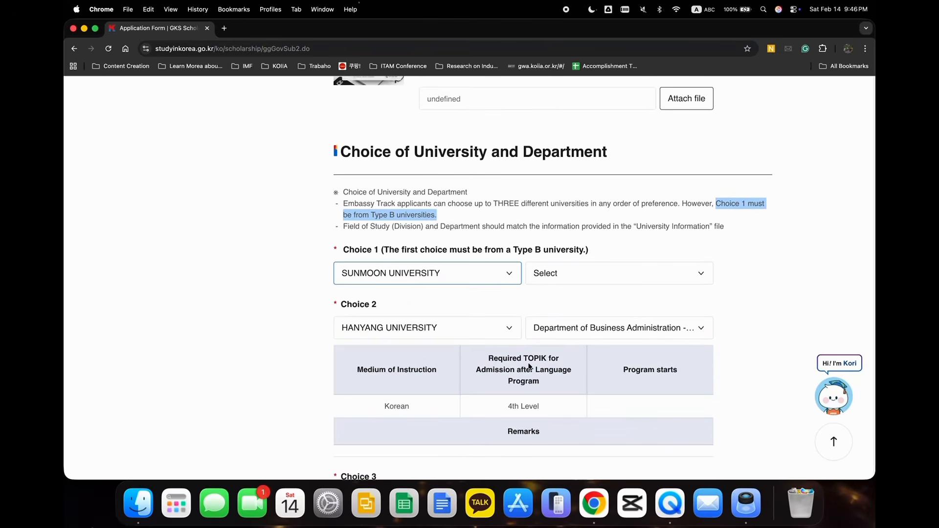
left_click(564, 275)
scroll(575, 341, "down", 1)
left_click(576, 331)
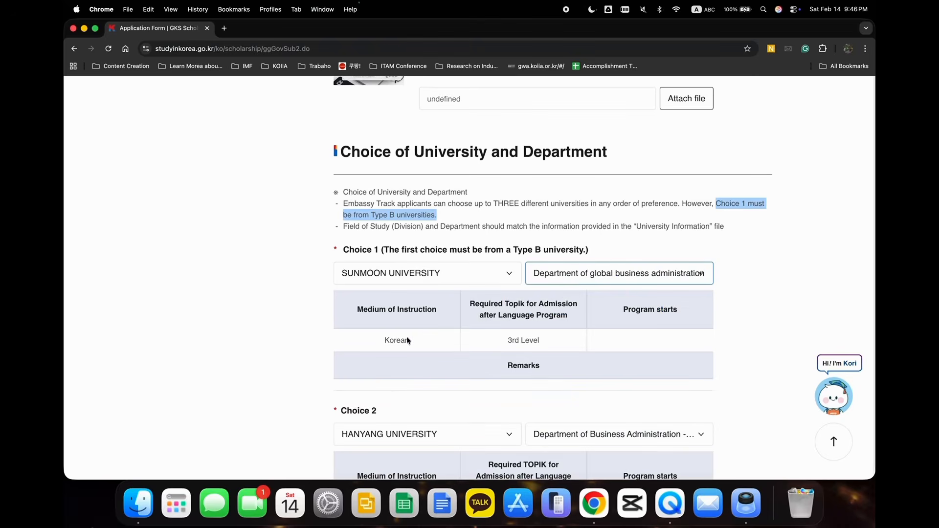
Check the medium of instruction and the required TOPIK level for Choice 1.
left_click(384, 343)
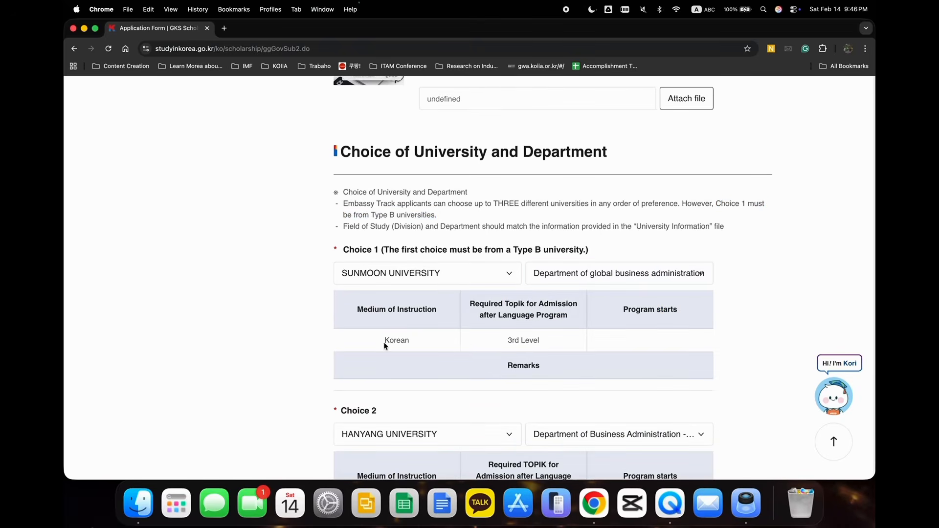
left_click(515, 305)
left_click_drag(467, 304, 579, 321)
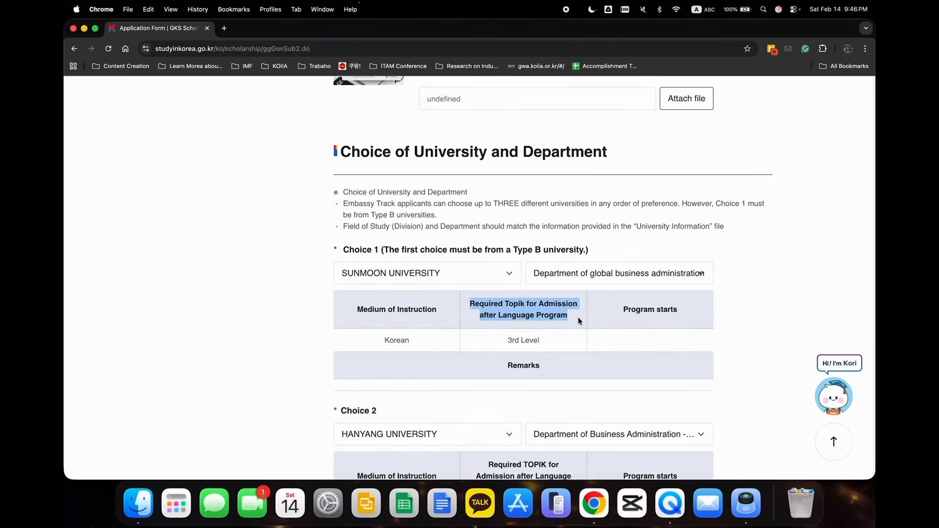
scroll(535, 361, "down", 3)
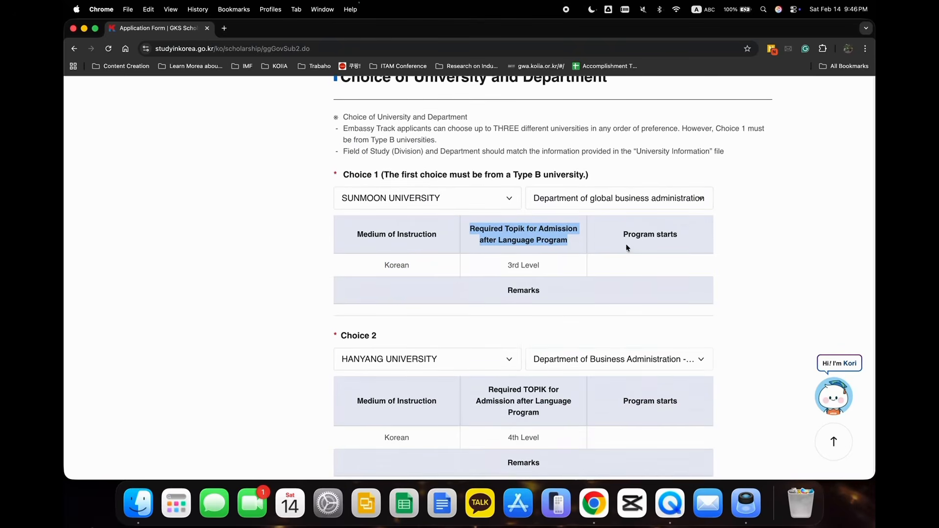
Check the program start information listed for Choice 1.
left_click(624, 232)
left_click_drag(624, 233, 677, 238)
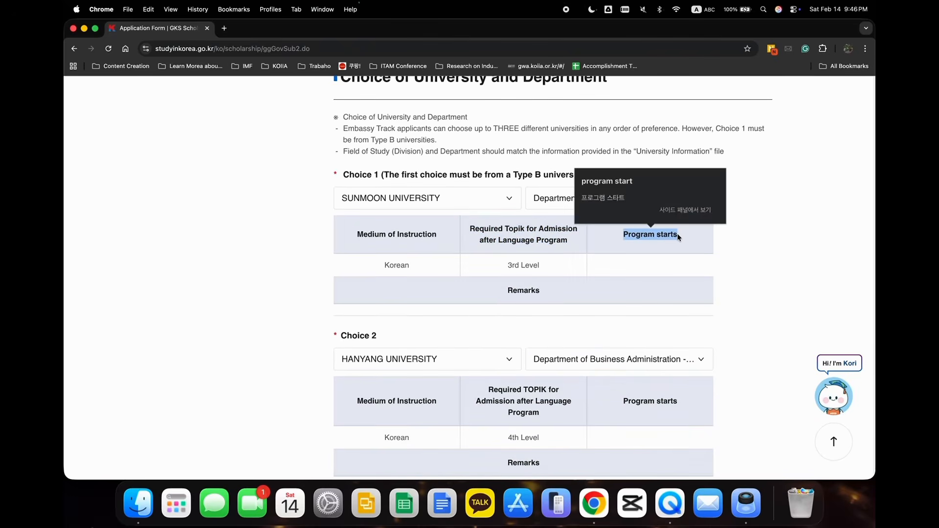
scroll(667, 235, "down", 5)
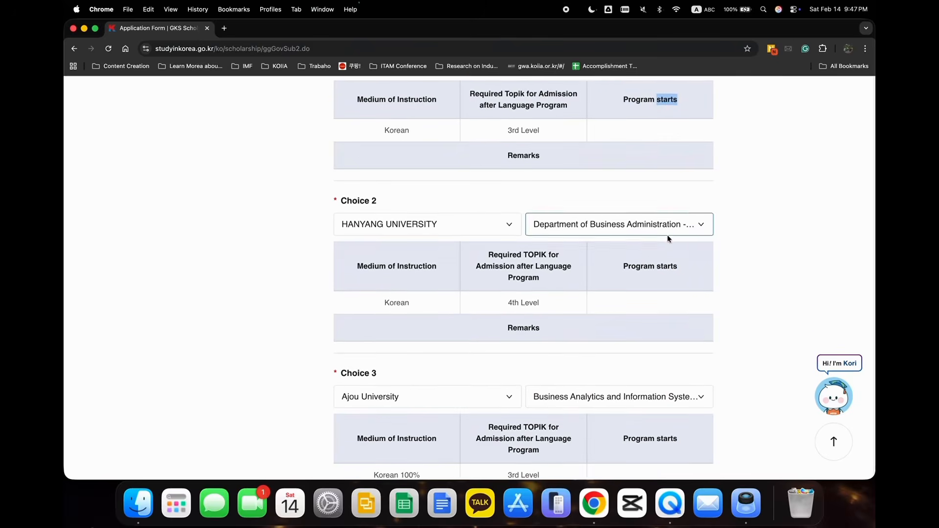
Set the university for Choice 3 to SUNGKYUNKWAN UNIVERSITY (SKKU).
left_click(495, 335)
scroll(452, 372, "down", 10)
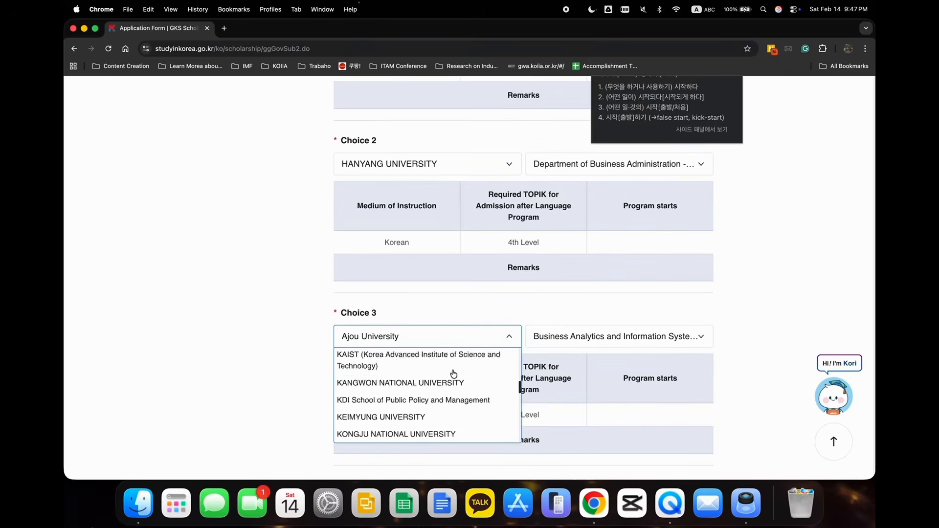
scroll(453, 374, "up", 6)
scroll(453, 375, "down", 4)
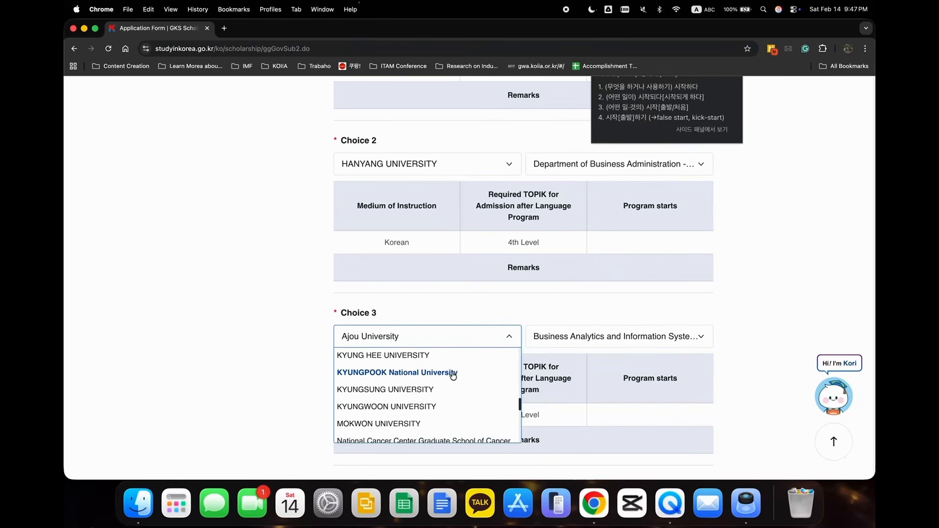
scroll(452, 375, "up", 3)
scroll(452, 376, "down", 6)
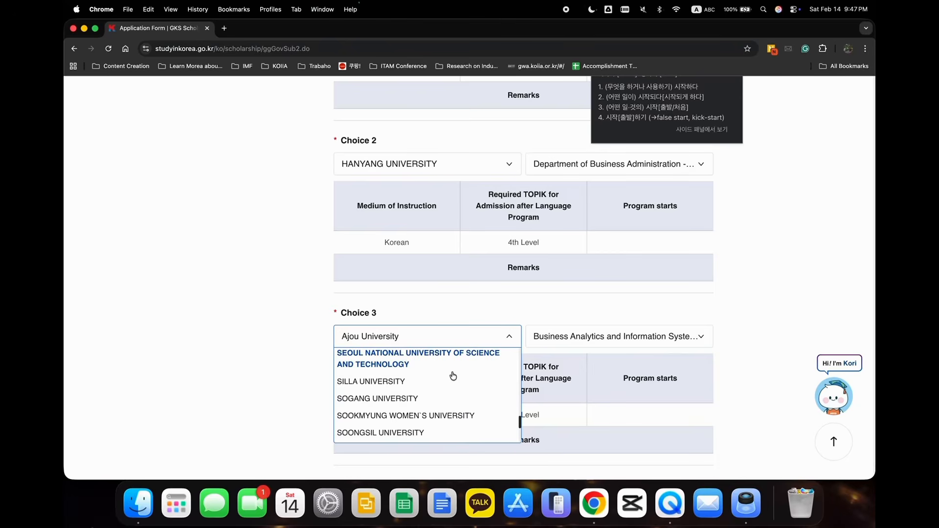
scroll(451, 372, "down", 3)
scroll(430, 404, "up", 2)
left_click(430, 394)
Choose Global MBA (Full-Time MBA) as the department for Choice 3.
left_click(612, 342)
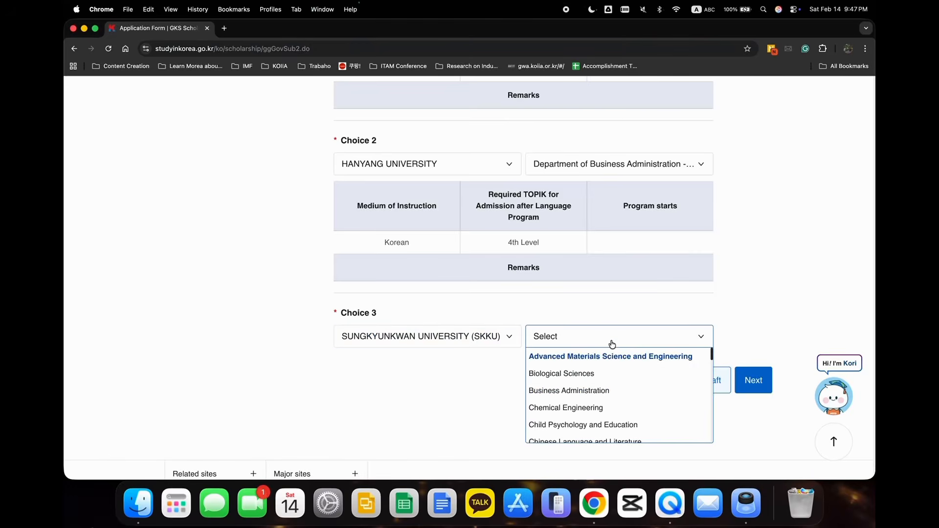
scroll(602, 399, "down", 4)
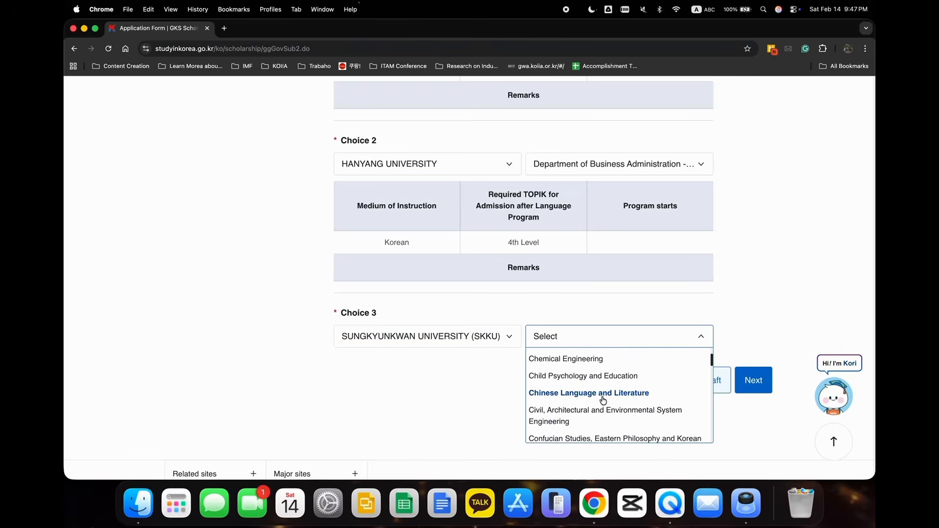
scroll(603, 400, "down", 10)
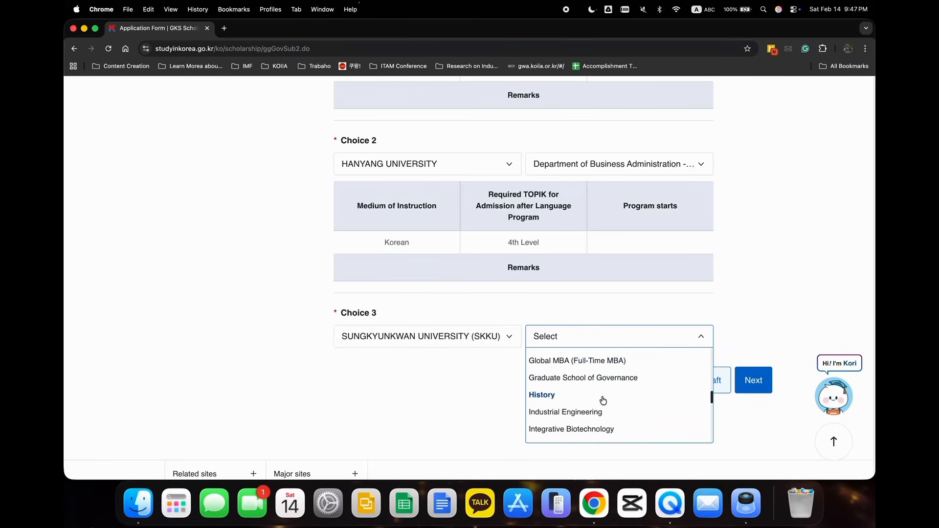
left_click(594, 360)
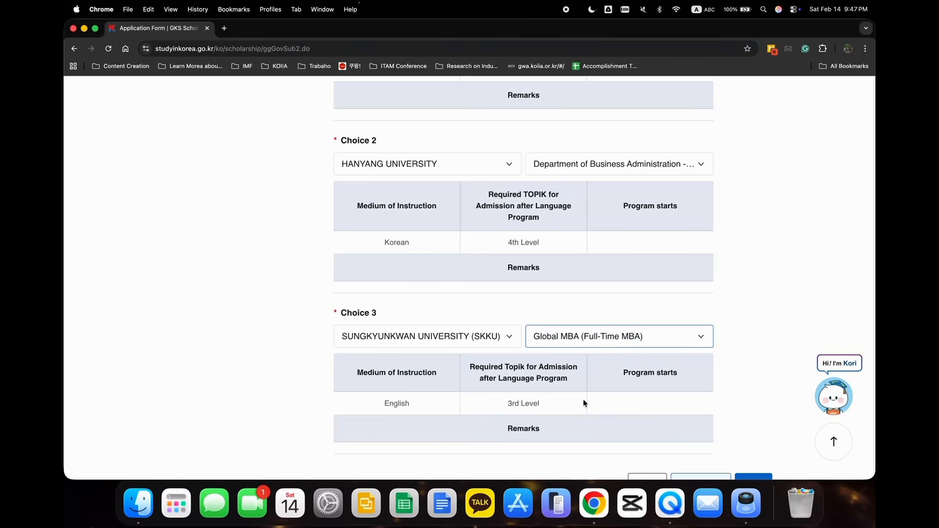
Check the medium of instruction and the required TOPIK level for Choice 3.
scroll(583, 399, "down", 3)
left_click(362, 308)
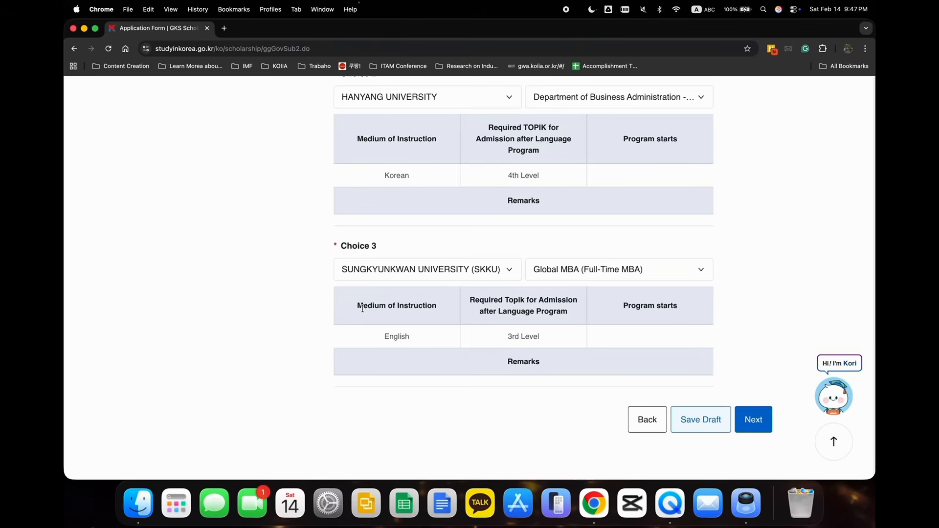
left_click_drag(360, 307, 468, 315)
left_click(469, 315)
scroll(515, 359, "down", 2)
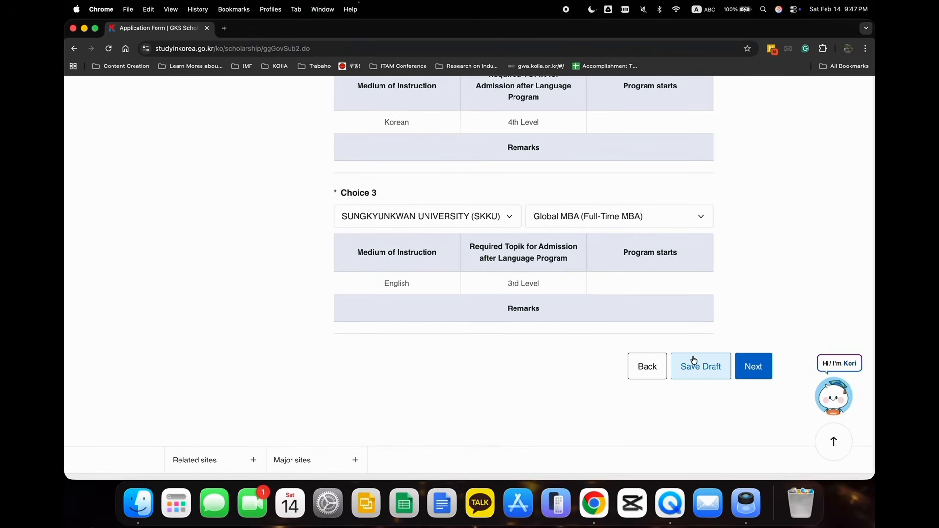
Save the university choices as a draft and proceed to the academic performance and language proficiency step.
left_click(692, 373)
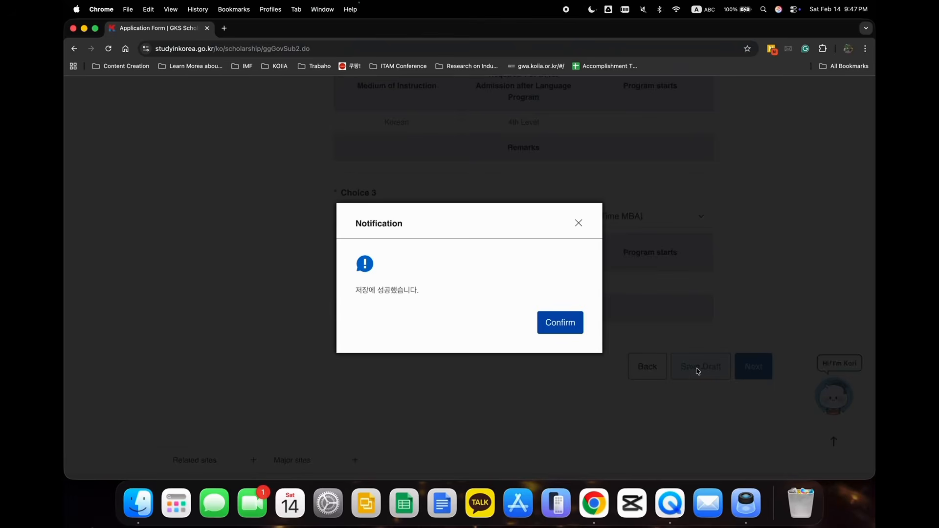
left_click_drag(355, 290, 427, 294)
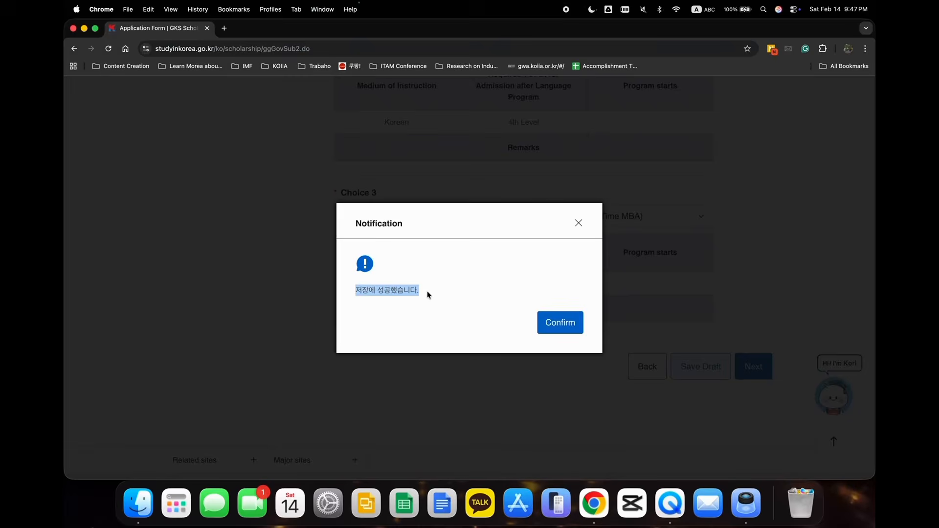
left_click(567, 321)
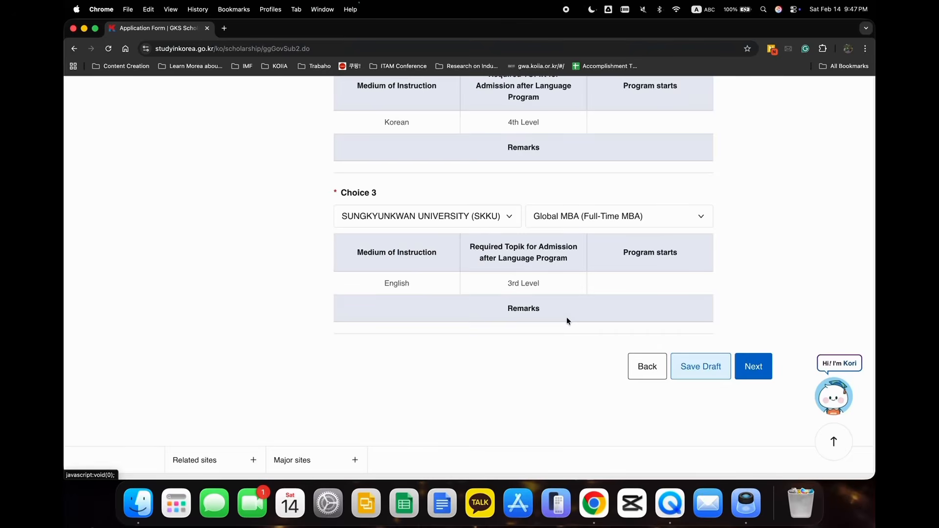
left_click(750, 366)
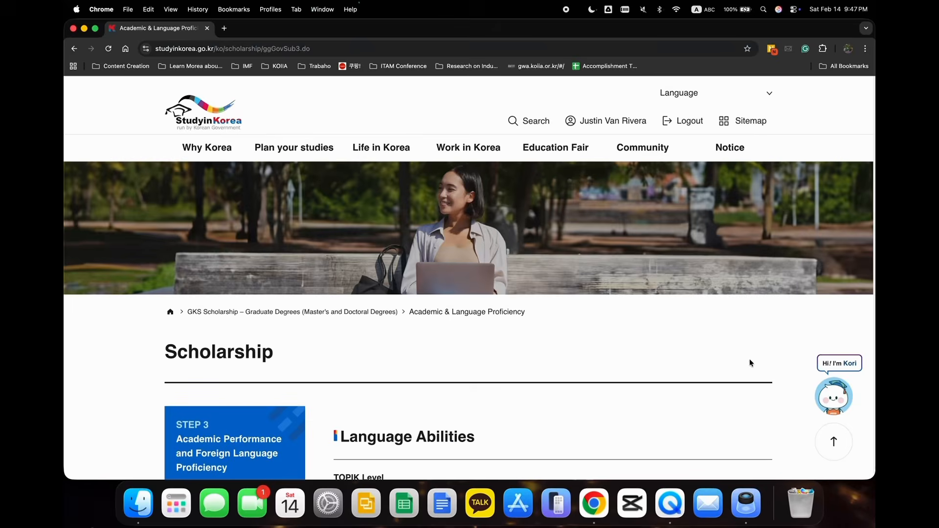
Try to enter "N/" as the TOEFL score in the Language Abilities section.
scroll(498, 374, "down", 2)
scroll(498, 374, "down", 6)
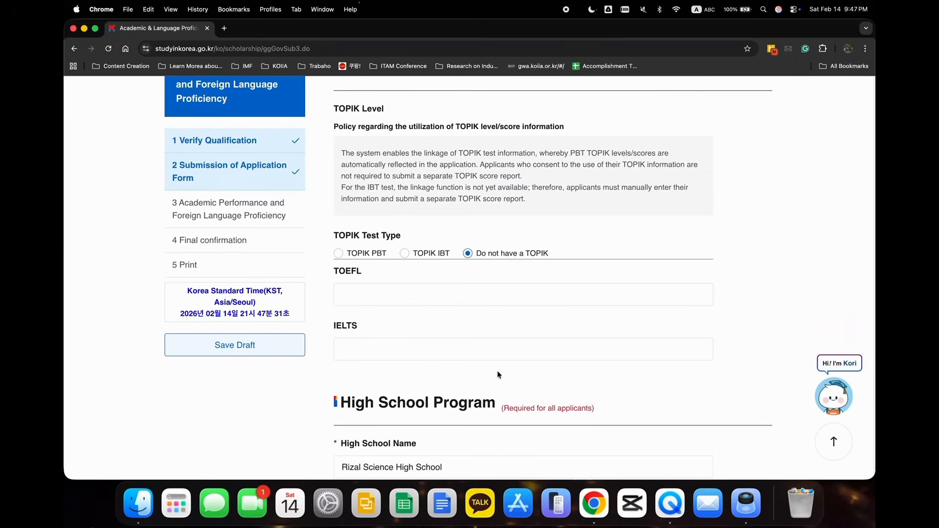
left_click(458, 291)
type("N/")
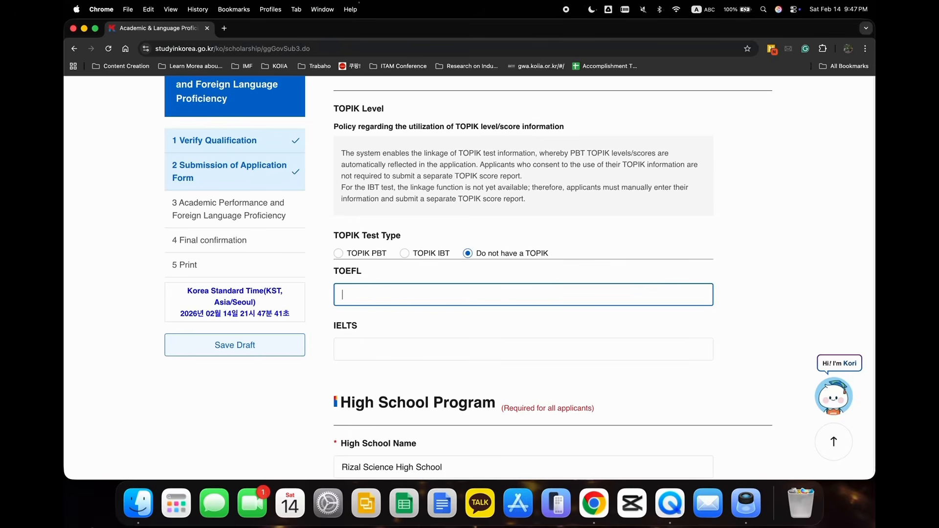
Review the high school name, location and year of graduation in the High School Program section.
scroll(436, 362, "down", 5)
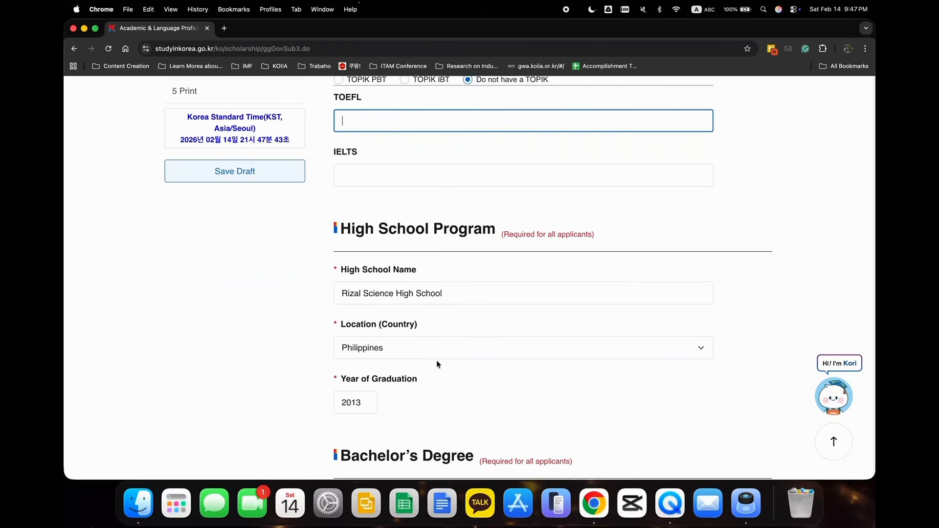
scroll(436, 363, "down", 2)
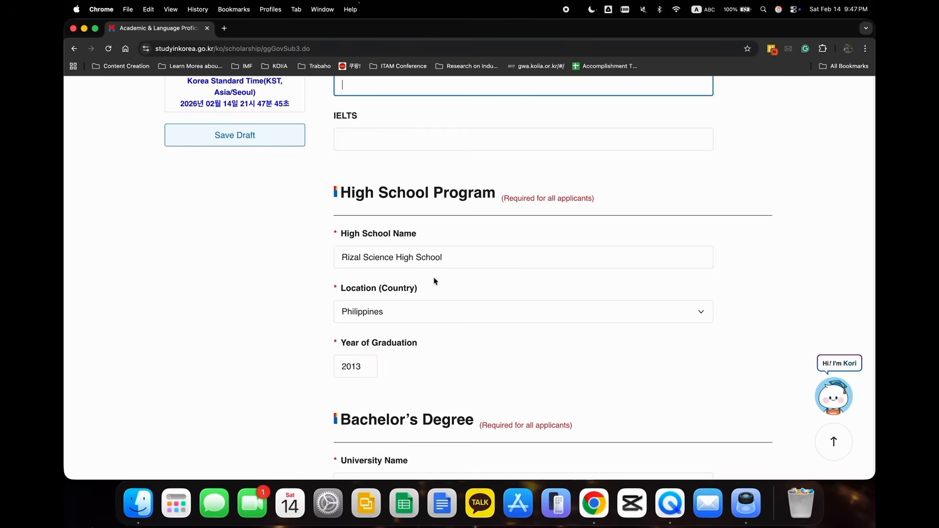
scroll(434, 281, "down", 3)
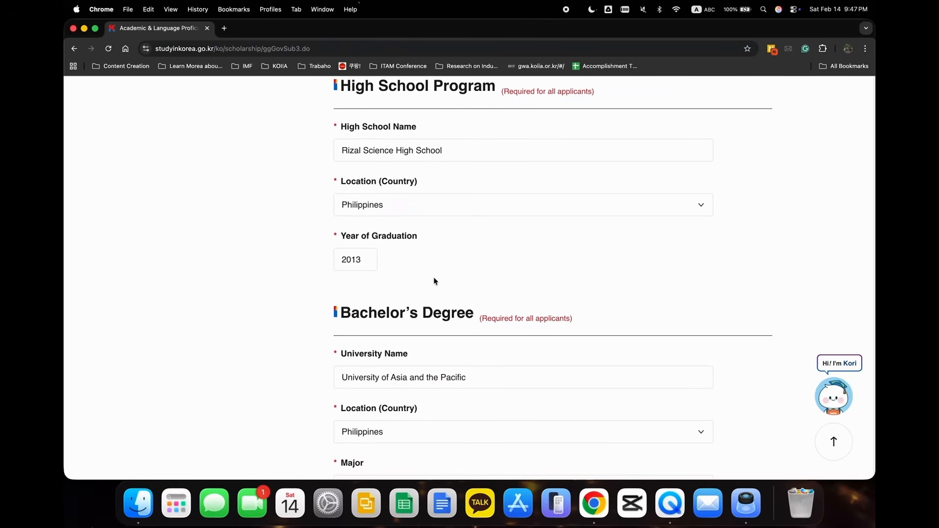
Review the university name, major and graduation date note in the Bachelor's Degree section.
scroll(434, 277, "down", 5)
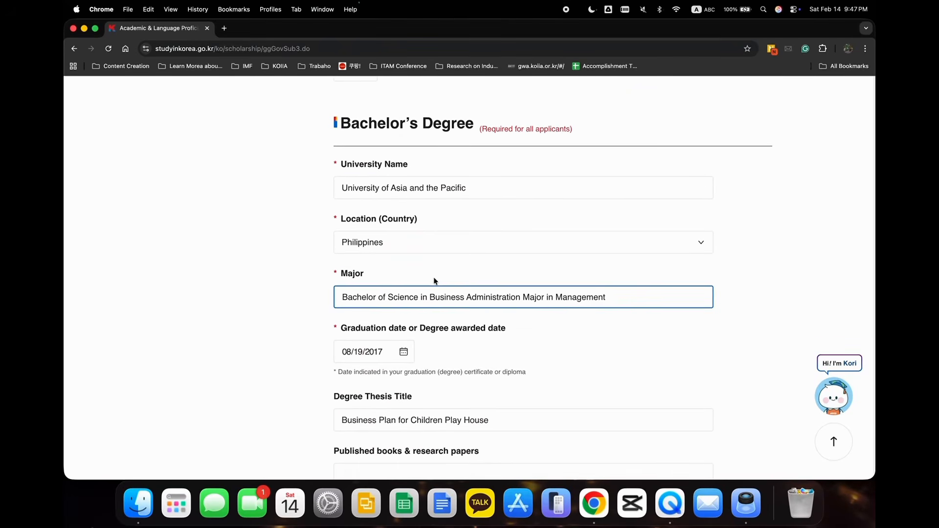
left_click(418, 298)
left_click_drag(341, 188, 473, 190)
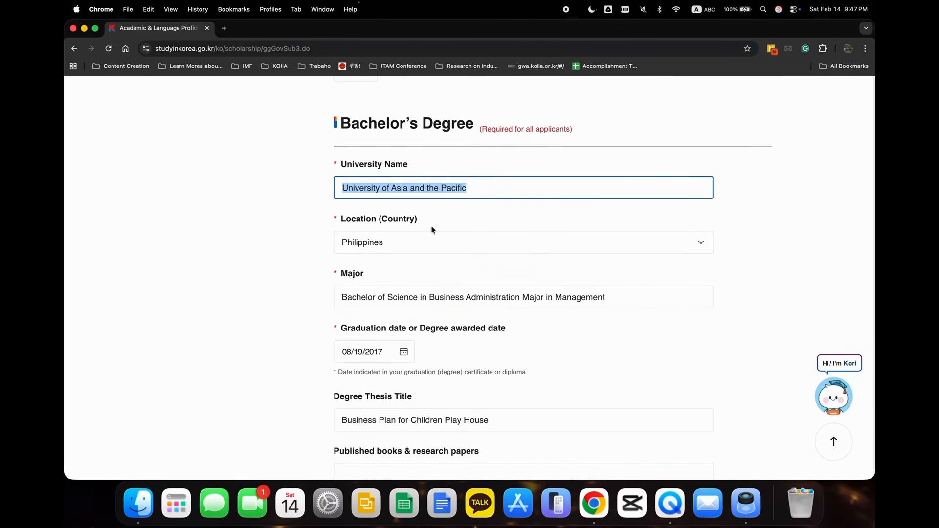
left_click(392, 296)
left_click_drag(343, 297, 603, 294)
scroll(604, 298, "down", 3)
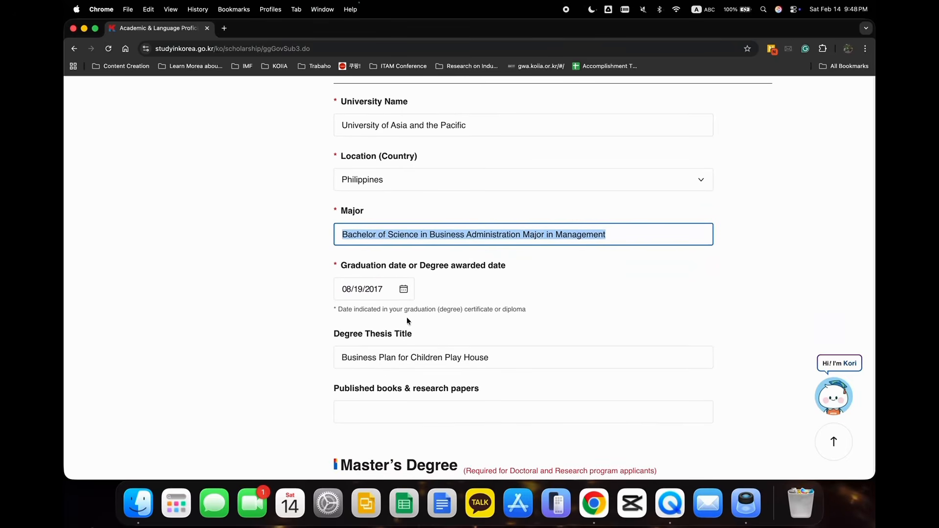
left_click_drag(338, 309, 526, 313)
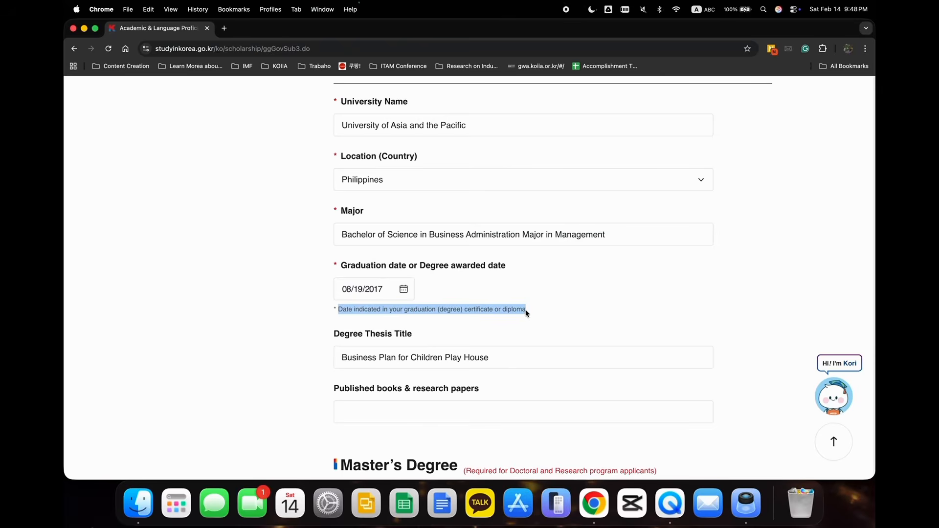
Check the degree thesis title entered for the bachelor's degree.
scroll(524, 314, "down", 3)
left_click(385, 279)
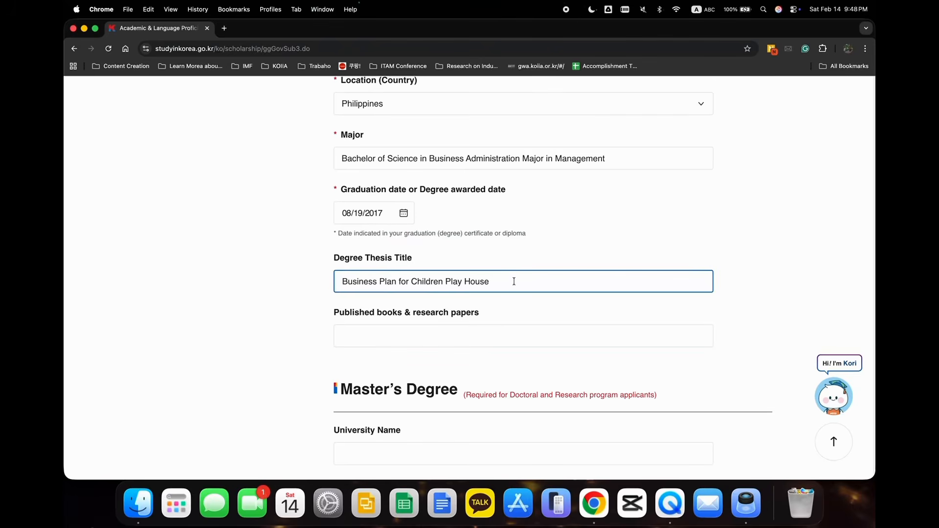
left_click_drag(513, 281, 312, 277)
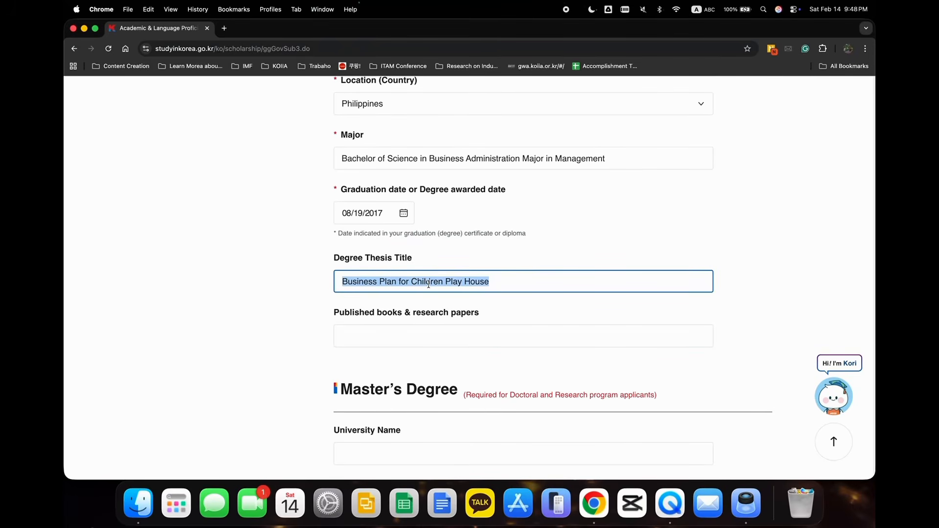
left_click(482, 301)
Review the Master's Degree and Doctoral Degree sections, including which applicants must complete them.
scroll(482, 299, "down", 5)
left_click(482, 299)
scroll(482, 299, "down", 2)
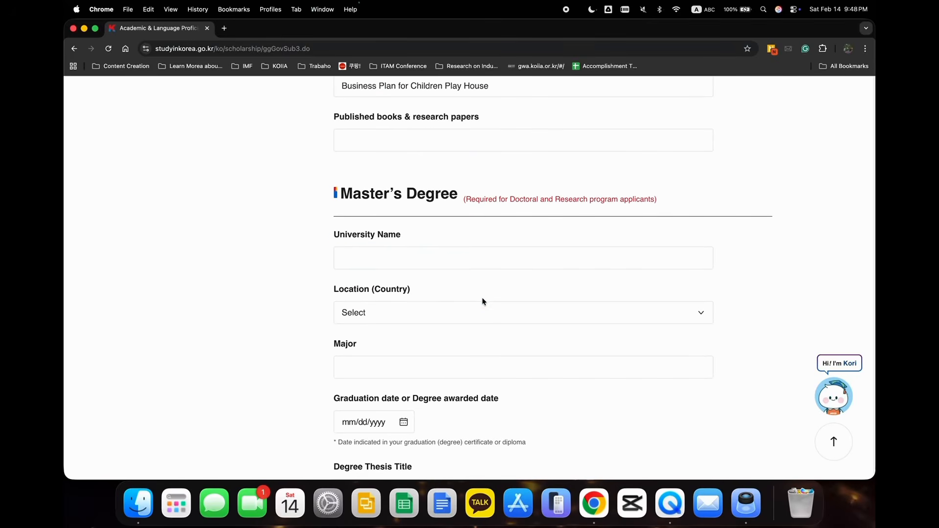
left_click_drag(340, 197, 464, 201)
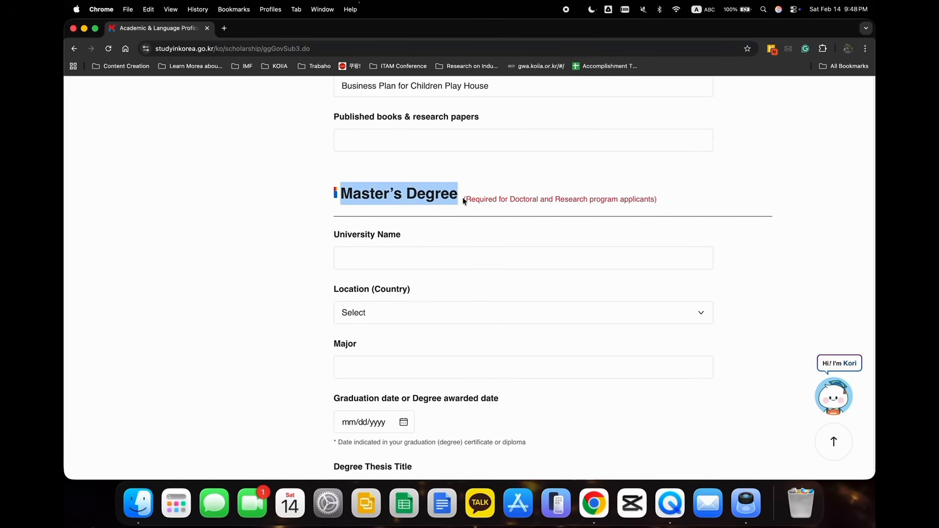
scroll(463, 199, "down", 10)
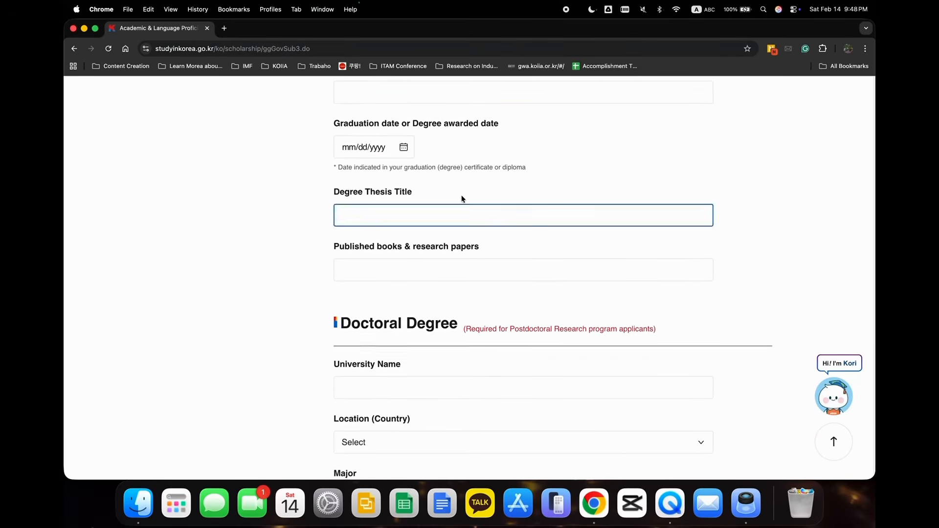
scroll(463, 199, "down", 8)
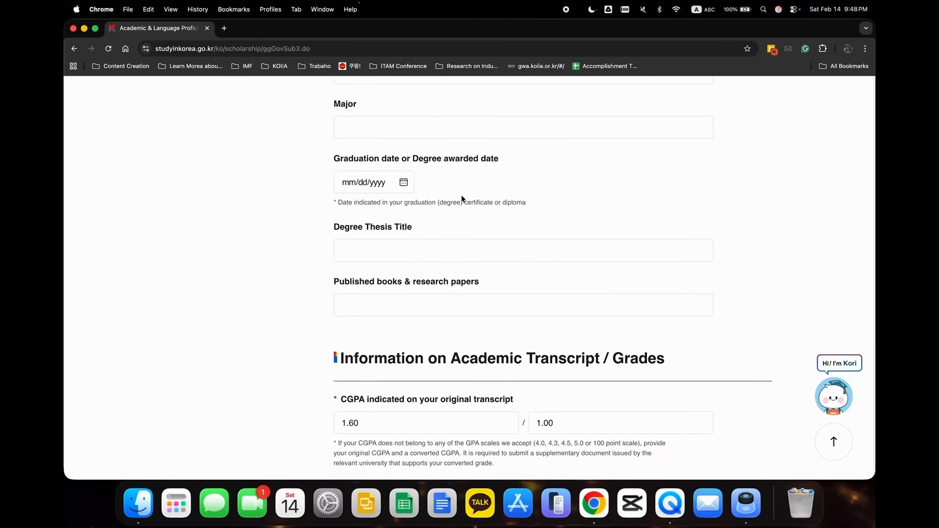
scroll(462, 199, "down", 4)
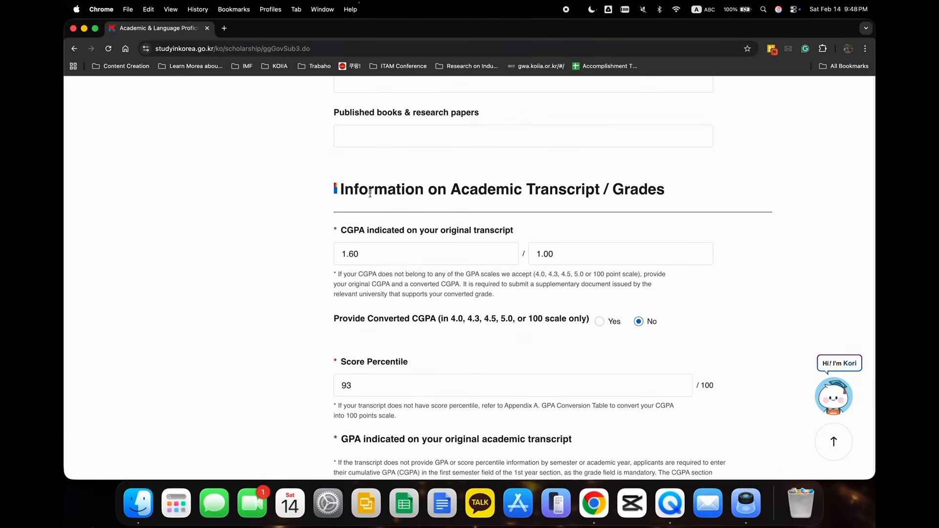
Check the original transcript CGPA and its scale in the academic transcript and grades section.
left_click_drag(340, 187, 655, 190)
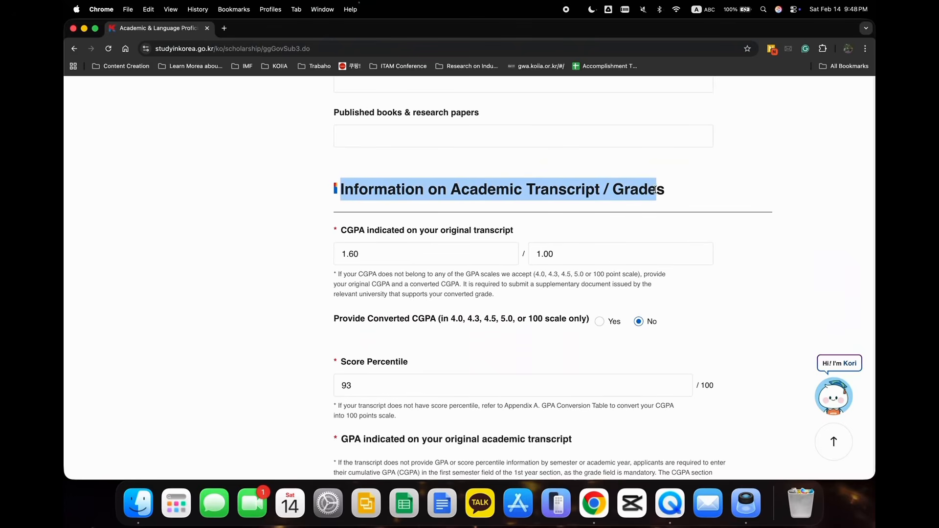
double_click(344, 230)
left_click(384, 248)
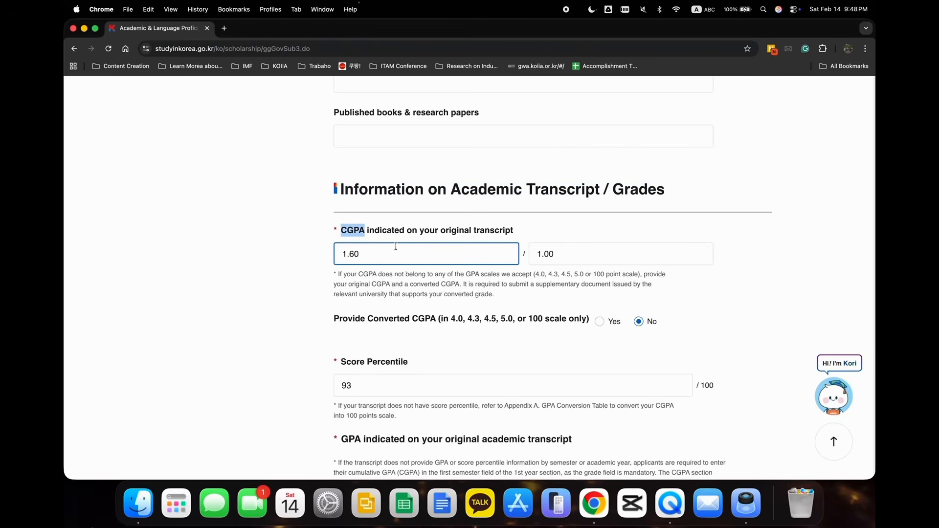
left_click_drag(367, 252, 348, 252)
left_click(597, 253)
left_click(424, 255)
Read the note on accepted GPA scales and the supplementary document needed for a converted CGPA.
scroll(425, 254, "down", 1)
left_click_drag(338, 253, 512, 284)
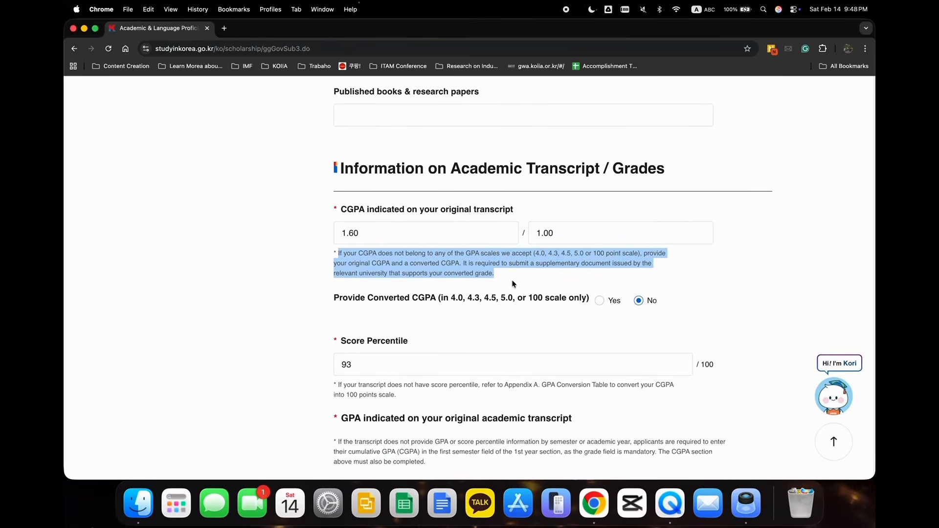
left_click(384, 269)
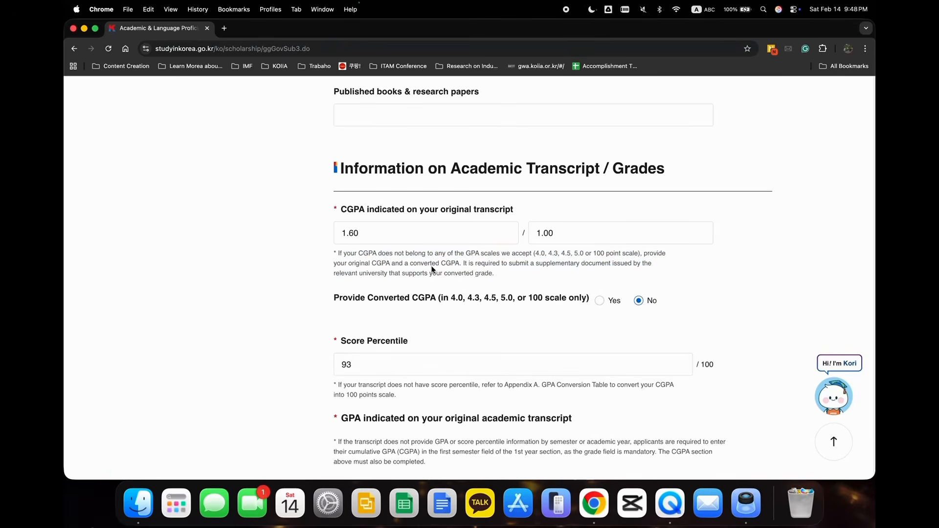
Examine the converted CGPA requirement and the option for providing a converted CGPA.
left_click_drag(410, 267, 457, 267)
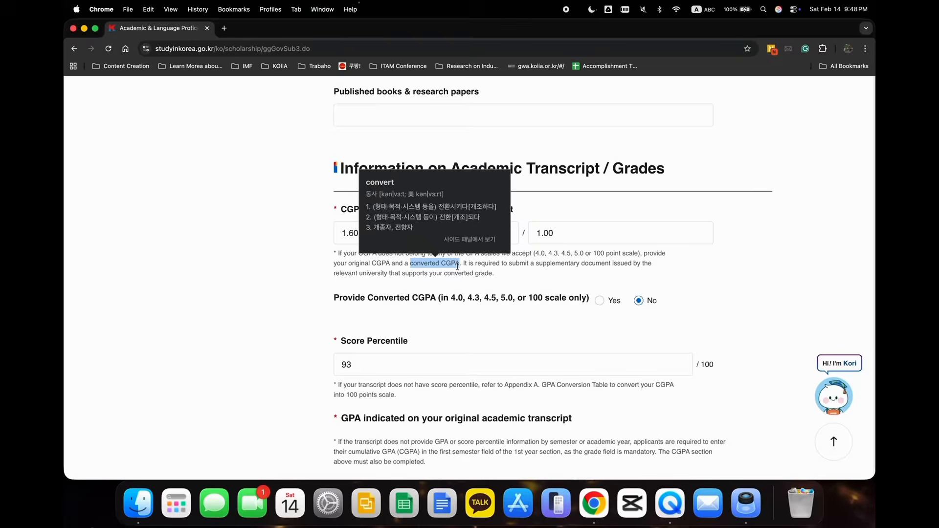
left_click(519, 262)
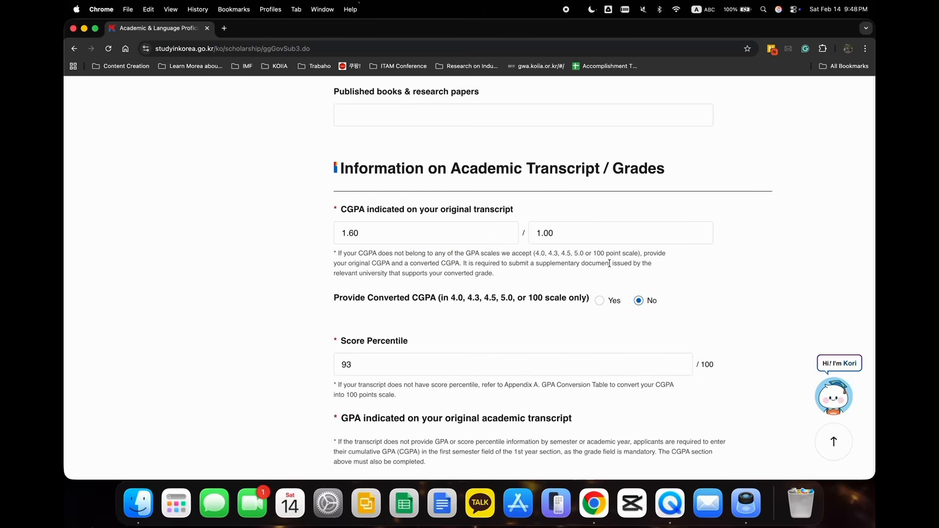
scroll(556, 274, "down", 2)
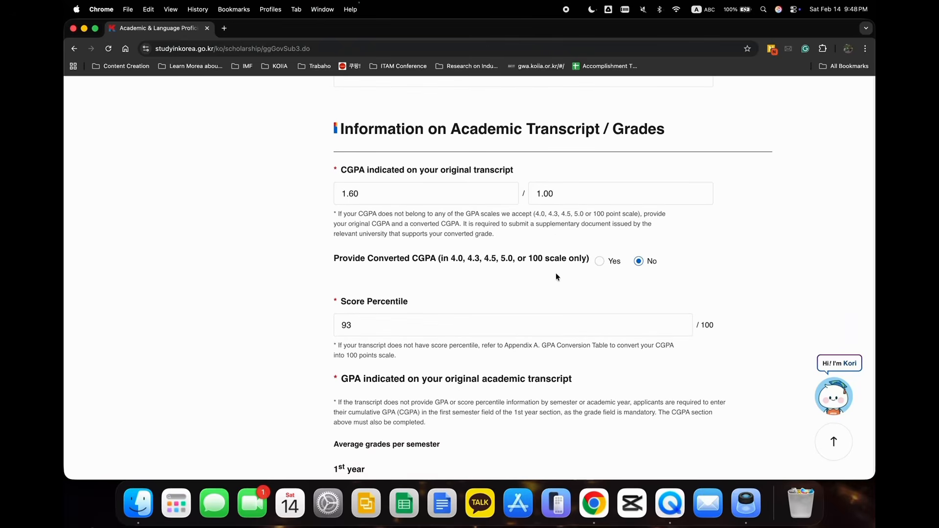
scroll(555, 274, "down", 1)
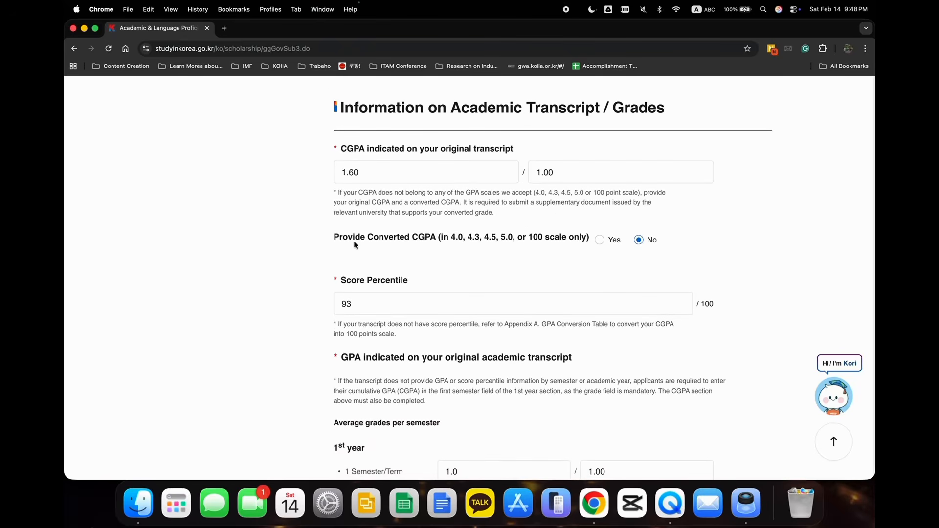
left_click_drag(334, 237, 435, 237)
left_click(524, 253)
Read the Score Percentile note on converting the CGPA to a 100-point scale.
left_click_drag(336, 282, 392, 334)
scroll(390, 328, "down", 2)
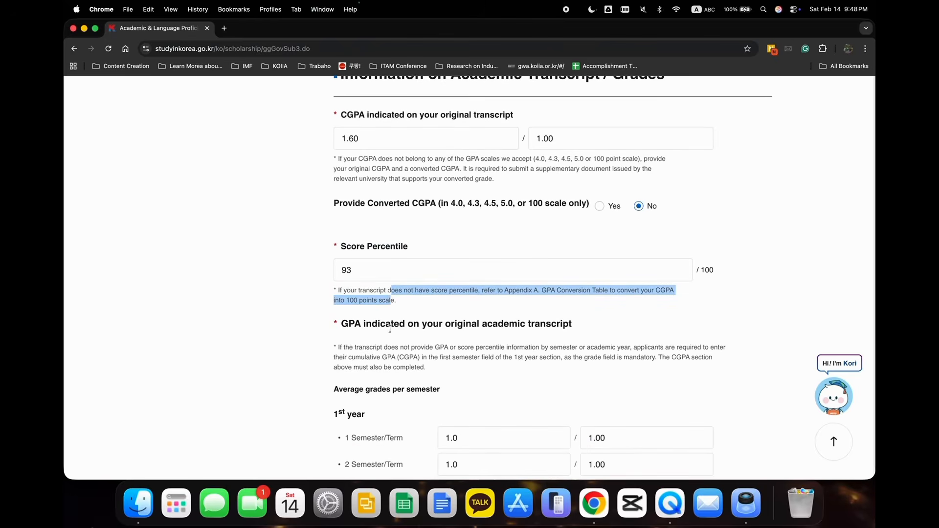
left_click(385, 302)
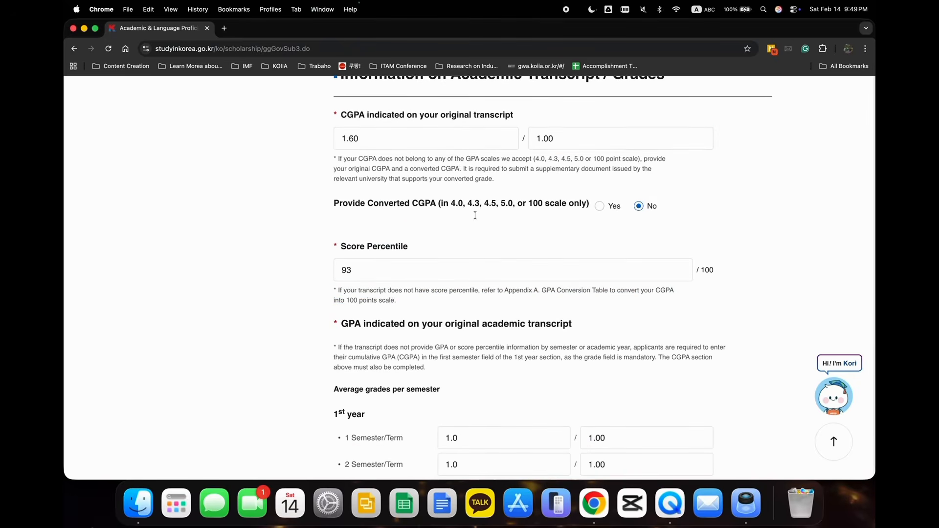
Read the original transcript GPA instructions for transcripts that give no grades by semester or academic year.
scroll(474, 309, "down", 5)
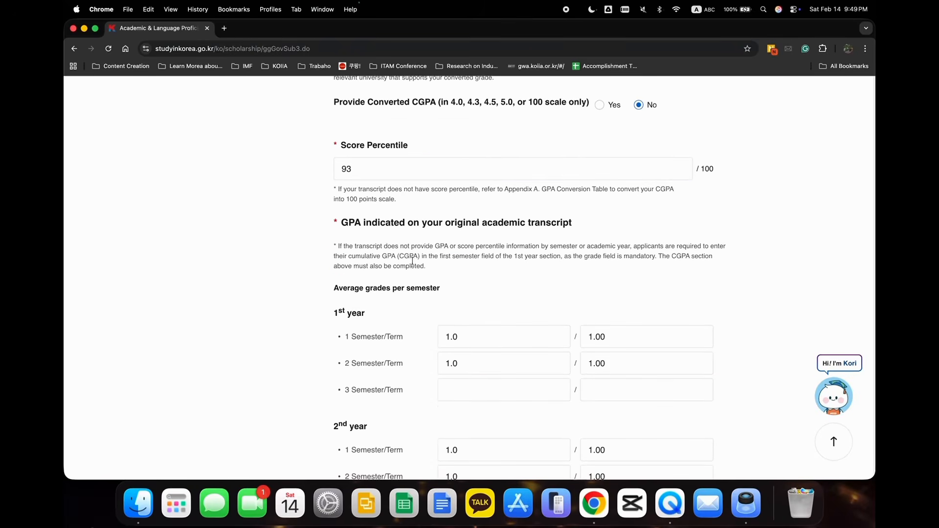
left_click_drag(341, 225, 497, 234)
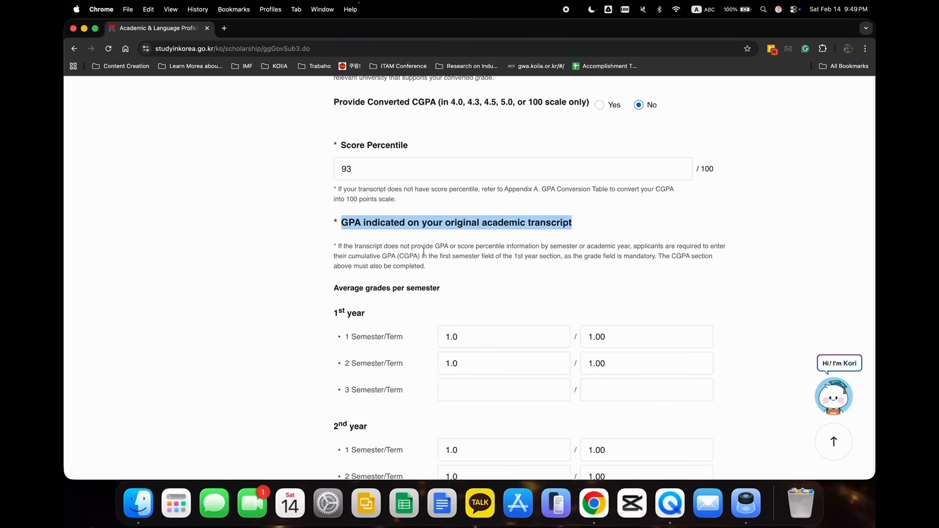
scroll(479, 251, "down", 1)
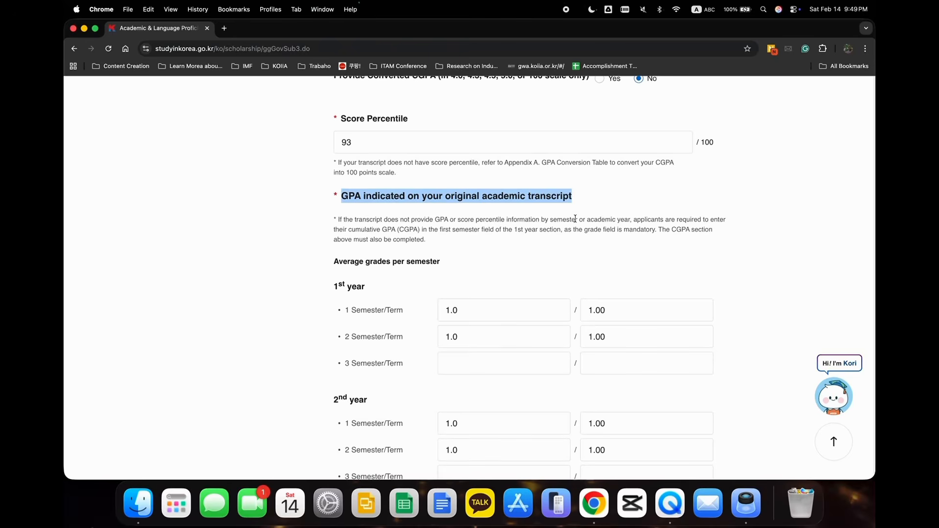
left_click_drag(348, 229, 561, 232)
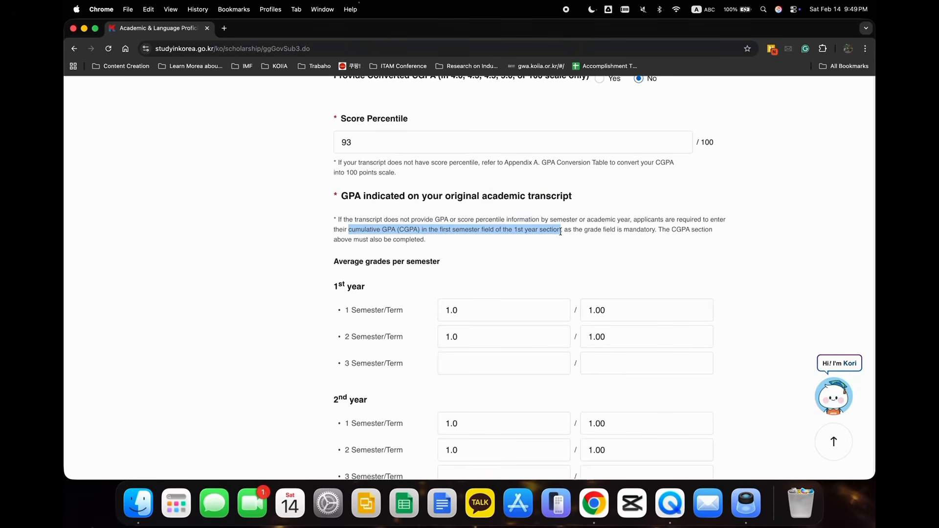
Clear the 1st-year second semester grade and its scale.
scroll(560, 232, "down", 3)
left_click(492, 255)
left_click(490, 271)
key("BackSpace")
key("BackSpace")
key("BackSpace")
left_click(582, 269)
left_click_drag(583, 271, 615, 270)
key("BackSpace")
Clear the 2nd-year first semester grade and its scale.
scroll(562, 298, "down", 2)
left_click(514, 282)
key("BackSpace")
key("BackSpace")
key("BackSpace")
left_click(584, 282)
key("BackSpace")
Clear the 2nd-year second semester grade and its scale.
key("BackSpace")
key("BackSpace")
key("BackSpace")
left_click(533, 297)
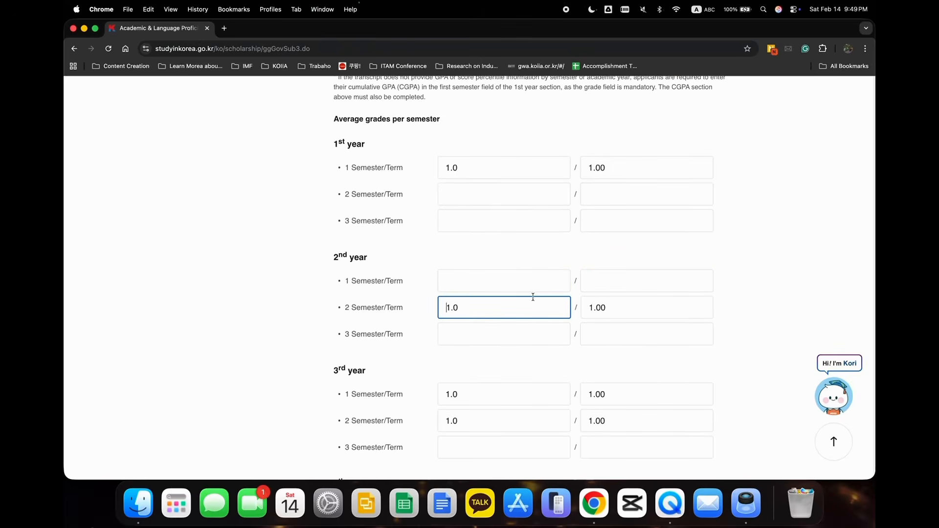
key("BackSpace")
key("BackSpace")
key("BackSpace")
left_click(664, 306)
Clear the grade scales of the 3rd-year first and second semesters.
key("BackSpace")
key("BackSpace")
key("BackSpace")
key("BackSpace")
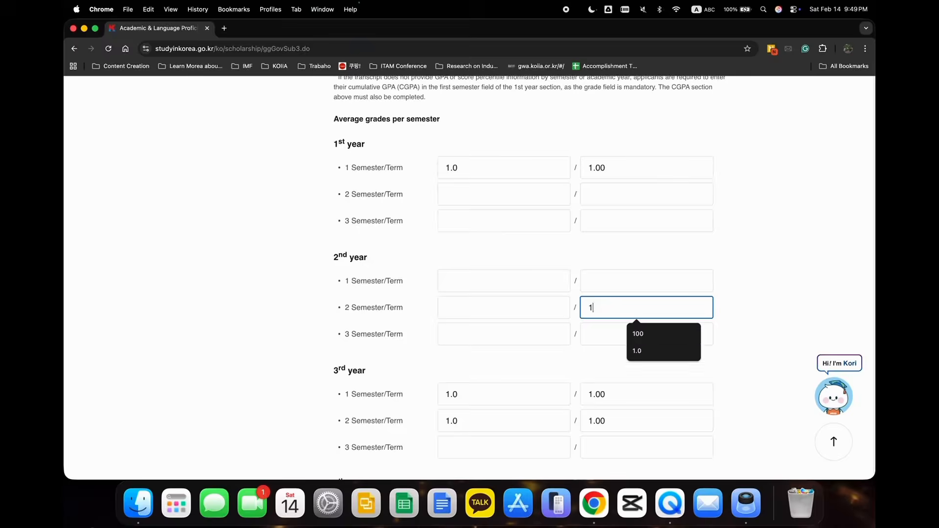
left_click(588, 394)
key("BackSpace")
key("BackSpace")
key("BackSpace")
key("BackSpace")
left_click(611, 421)
Clear the grades of the 3rd-year first and second semesters.
key("BackSpace")
key("BackSpace")
key("BackSpace")
key("BackSpace")
left_click(524, 404)
key("BackSpace")
key("BackSpace")
key("BackSpace")
left_click(503, 413)
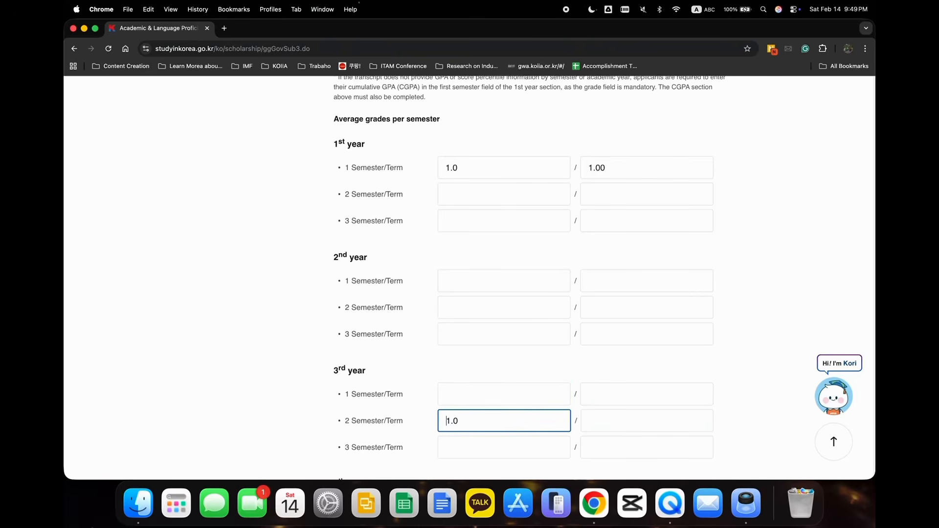
key("BackSpace")
key("BackSpace")
Clear the grades of the 4th-year first and second semesters.
scroll(494, 421, "down", 2)
left_click(493, 397)
key("BackSpace")
key("BackSpace")
key("BackSpace")
left_click(494, 417)
key("BackSpace")
Clear the grade scales of the 4th-year first and second semesters.
key("BackSpace")
key("BackSpace")
left_click(610, 394)
key("BackSpace")
key("BackSpace")
key("BackSpace")
left_click(611, 419)
key("BackSpace")
key("BackSpace")
key("BackSpace")
key("BackSpace")
left_click(621, 396)
key("BackSpace")
Set the 1st-year first semester grade to 1.60, matching the CGPA on the original transcript.
scroll(621, 396, "up", 10)
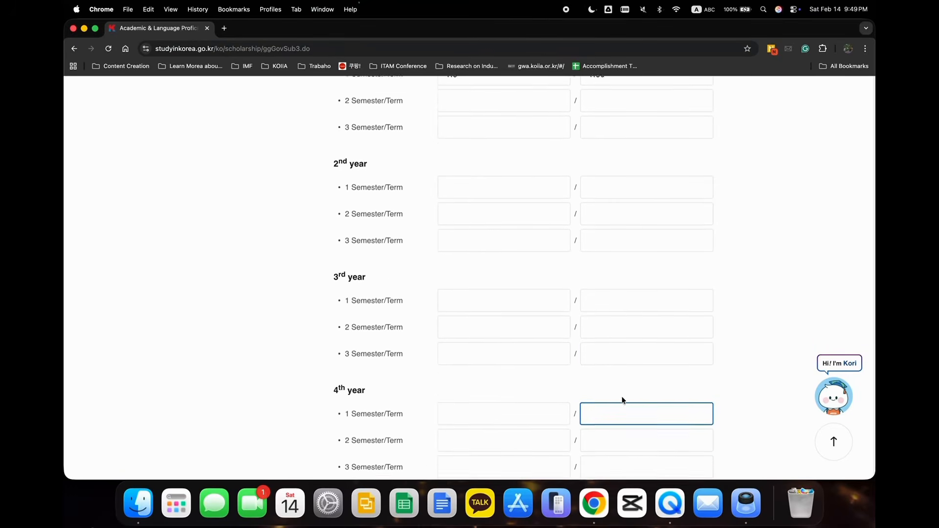
scroll(621, 397, "up", 1)
scroll(621, 397, "down", 1)
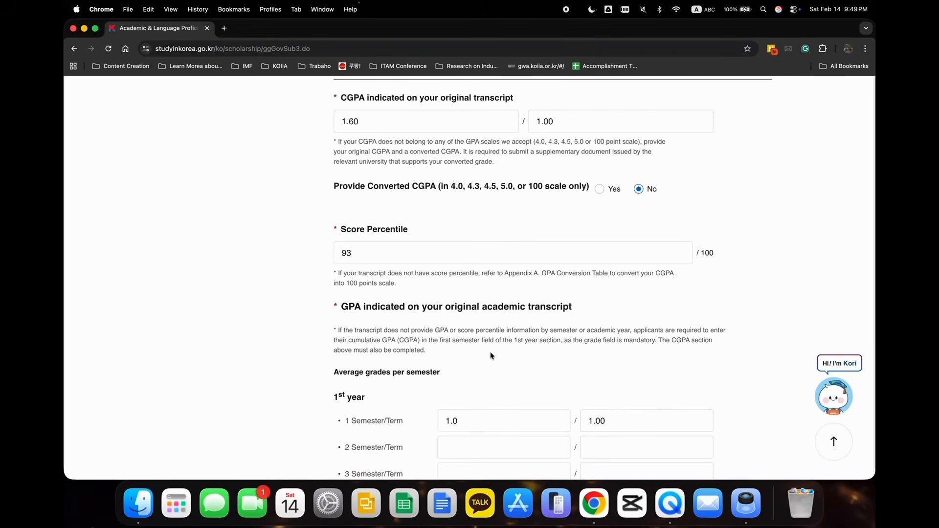
scroll(601, 349, "down", 2)
scroll(602, 349, "down", 10)
scroll(601, 349, "up", 8)
left_click(472, 254)
key("BackSpace")
type("63")
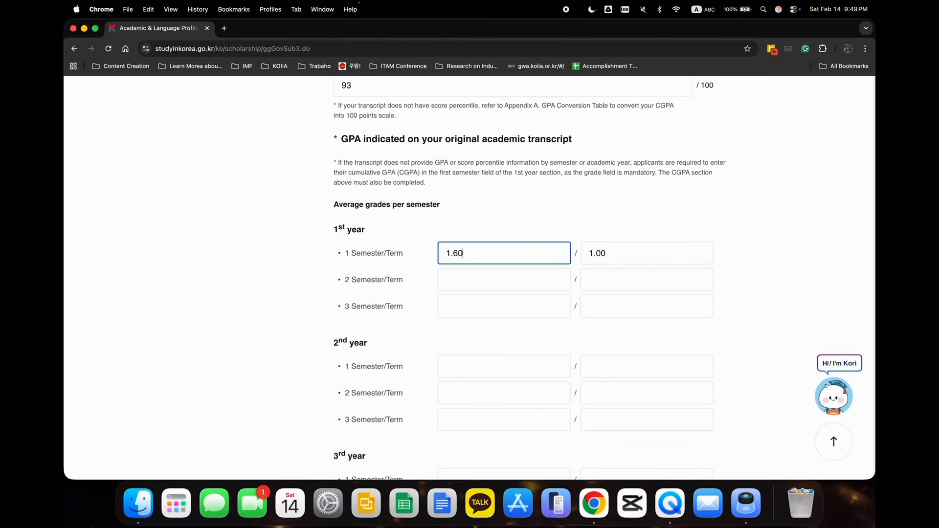
Enter "NIIED - former gks students cannot apply to GKS again" as the previously received scholarship's sponsor and clear the field.
scroll(472, 254, "down", 10)
scroll(469, 274, "down", 2)
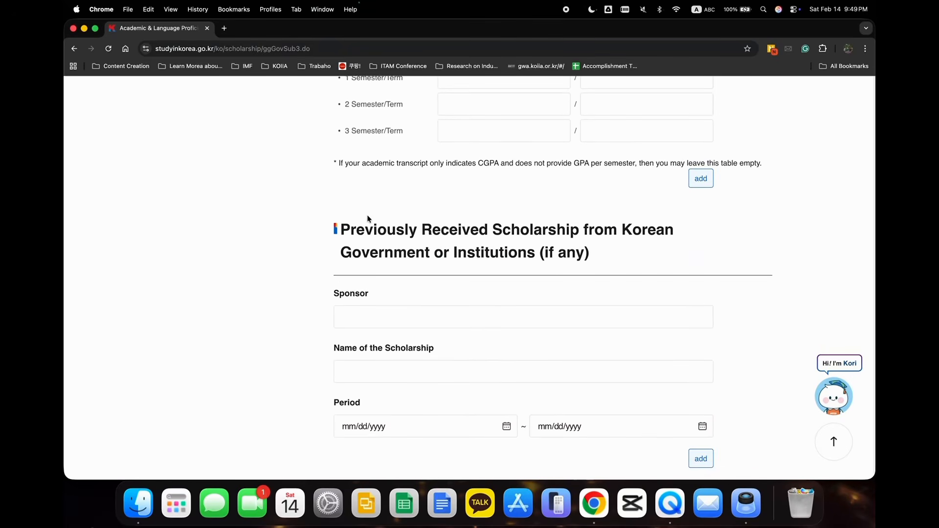
left_click_drag(342, 226, 622, 254)
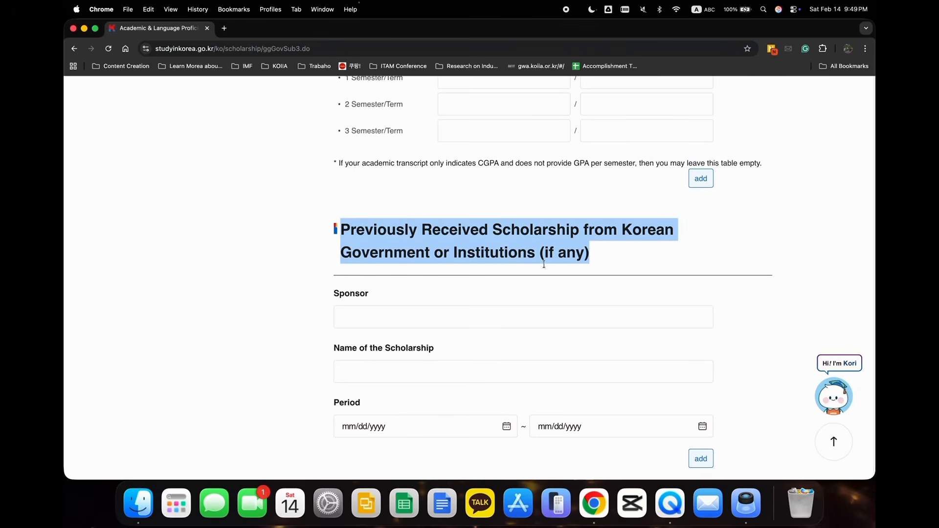
left_click(429, 319)
type("NIIE")
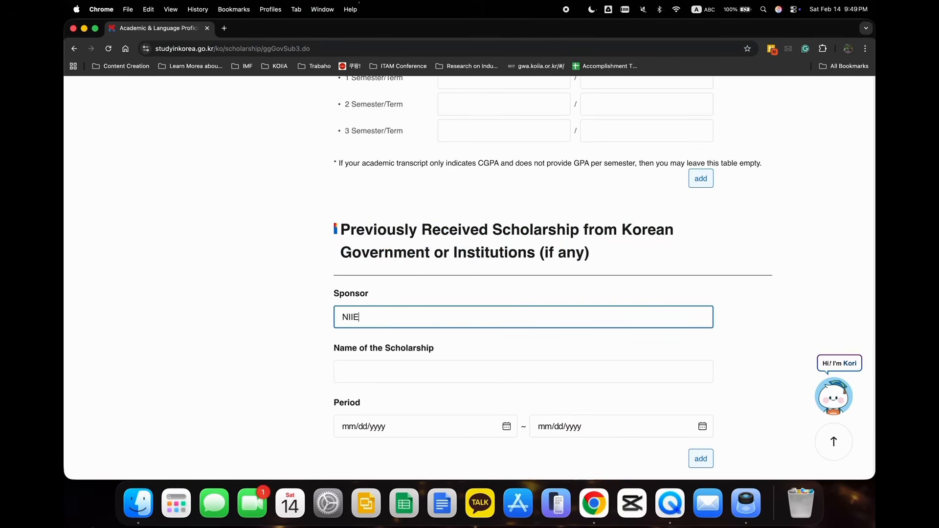
type("D - F")
key("BackSpace")
type("former gks students cannot apply")
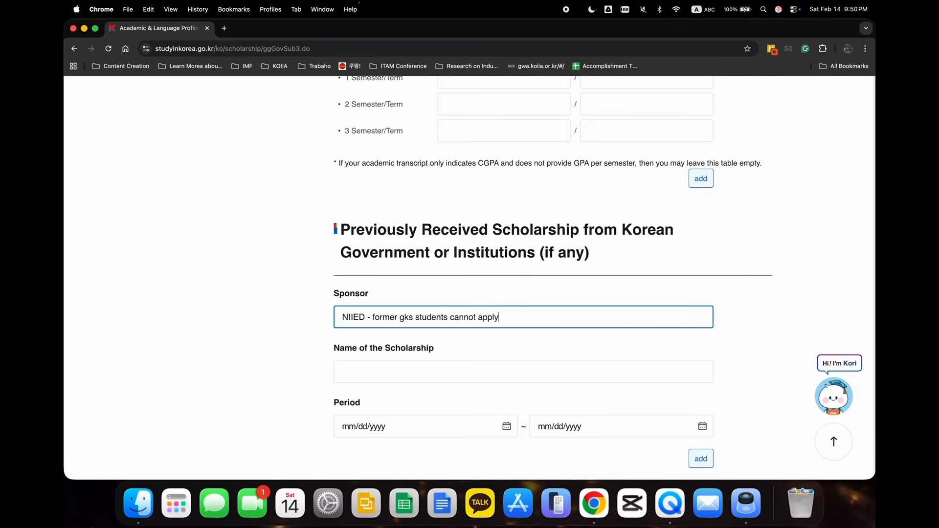
type(" to")
key("BackSpace")
type("o GKS again")
key("super+a")
key("BackSpace")
Add a second entry for previous visits to Korea and delete it.
scroll(425, 313, "down", 6)
scroll(339, 380, "down", 2)
scroll(373, 293, "down", 1)
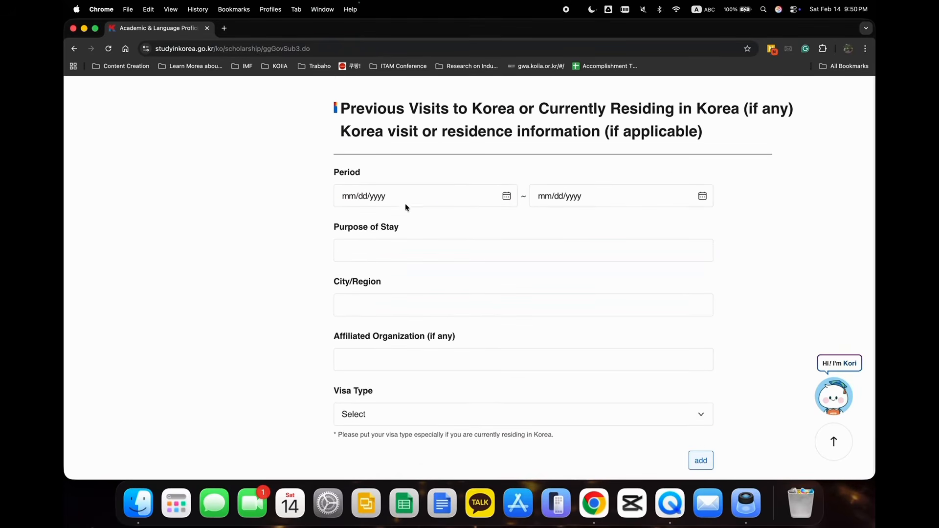
scroll(519, 225, "down", 3)
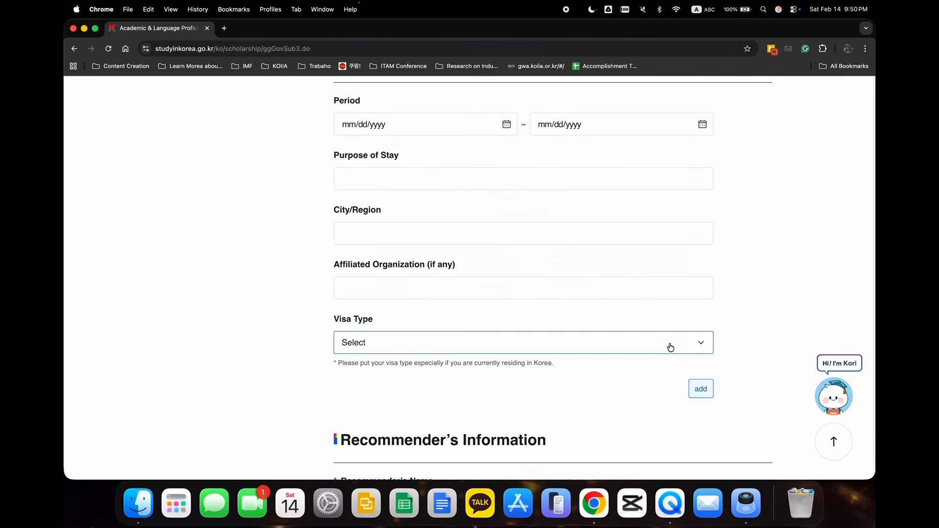
left_click(695, 386)
scroll(695, 387, "down", 10)
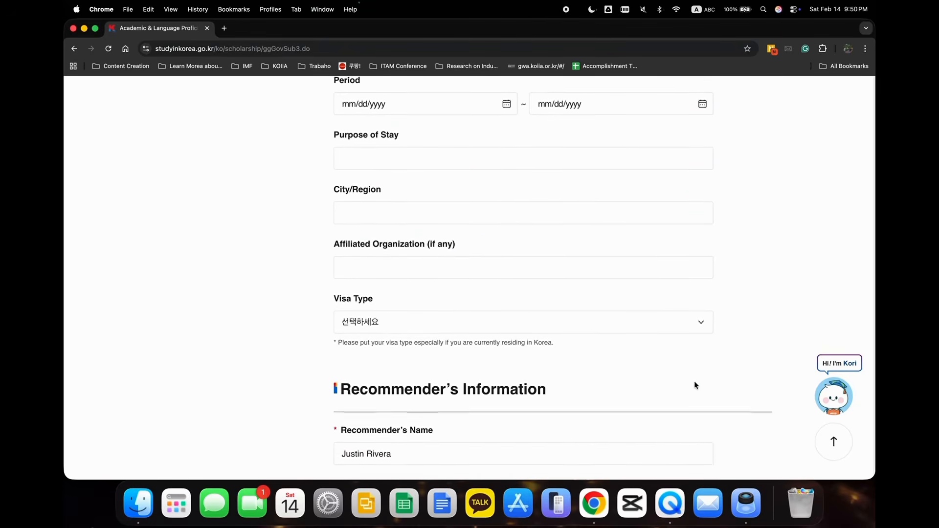
scroll(695, 385, "up", 4)
scroll(694, 385, "up", 5)
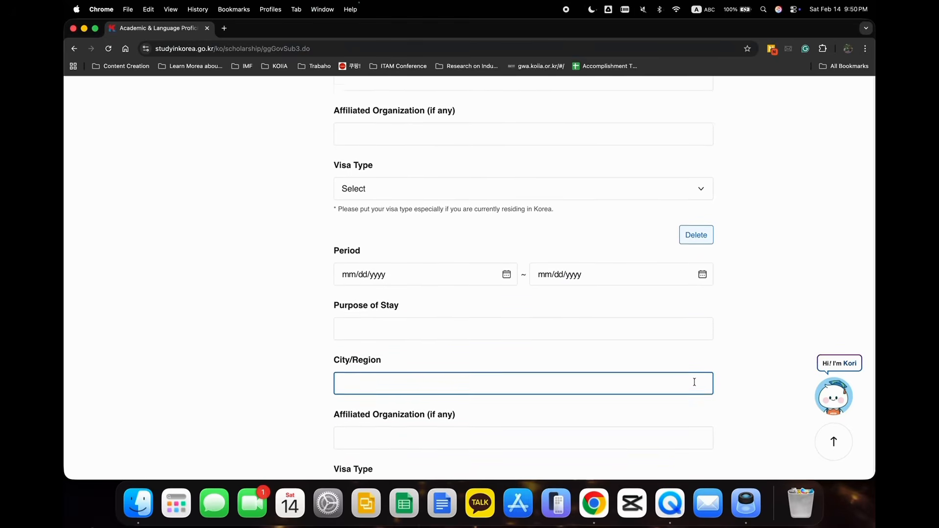
left_click(695, 287)
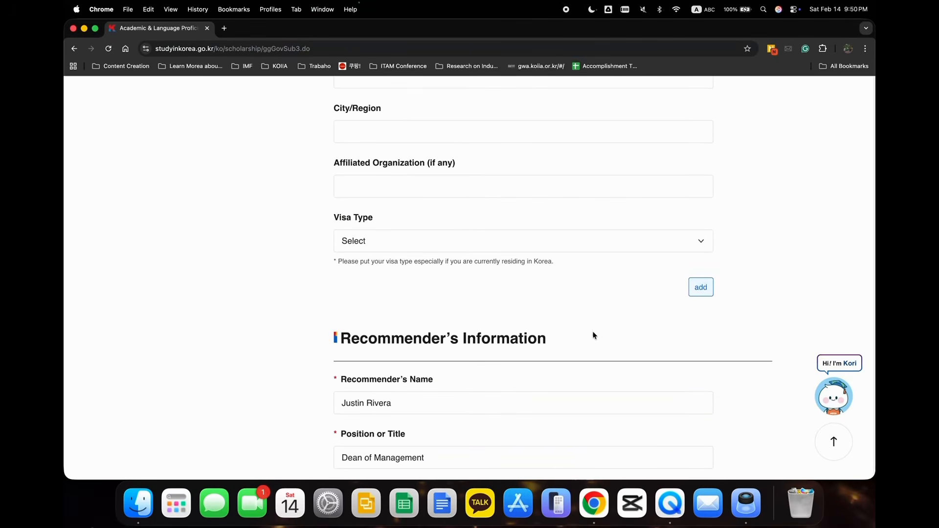
Replace the recommender's name with the format example "First Name, Middle Name, Surname, Saluation".
scroll(597, 333, "down", 2)
scroll(588, 334, "down", 5)
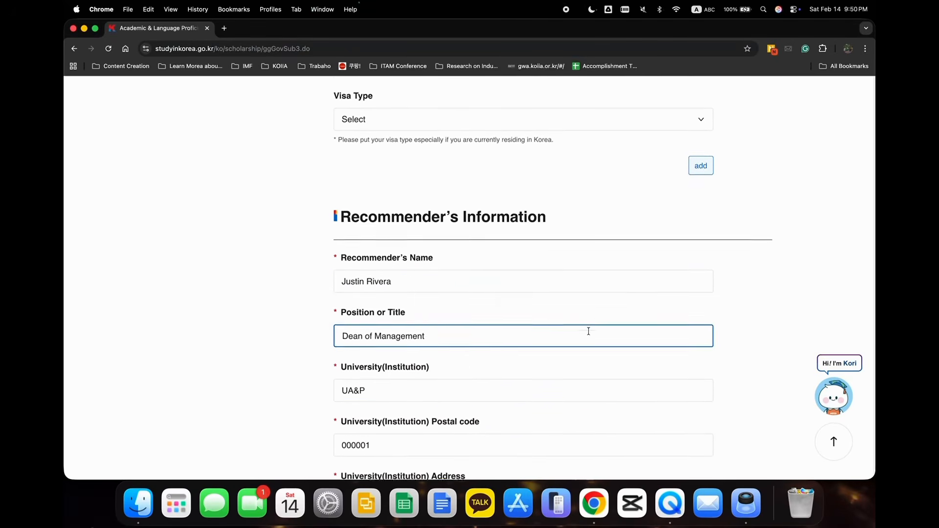
left_click(412, 210)
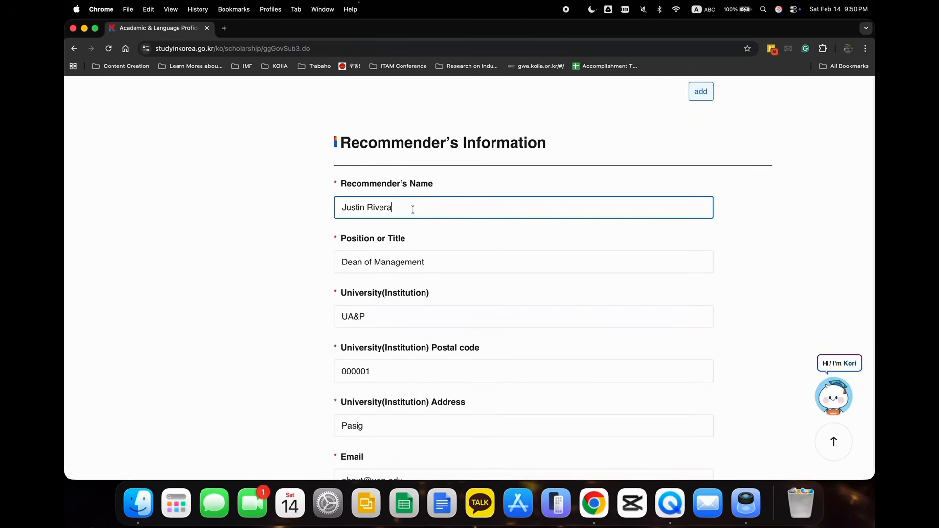
left_click_drag(411, 206, 318, 208)
key("BackSpace")
type("First Nam")
type("e, Give")
key("BackSpace")
key("BackSpace")
key("BackSpace")
key("BackSpace")
type("Middle Name,.")
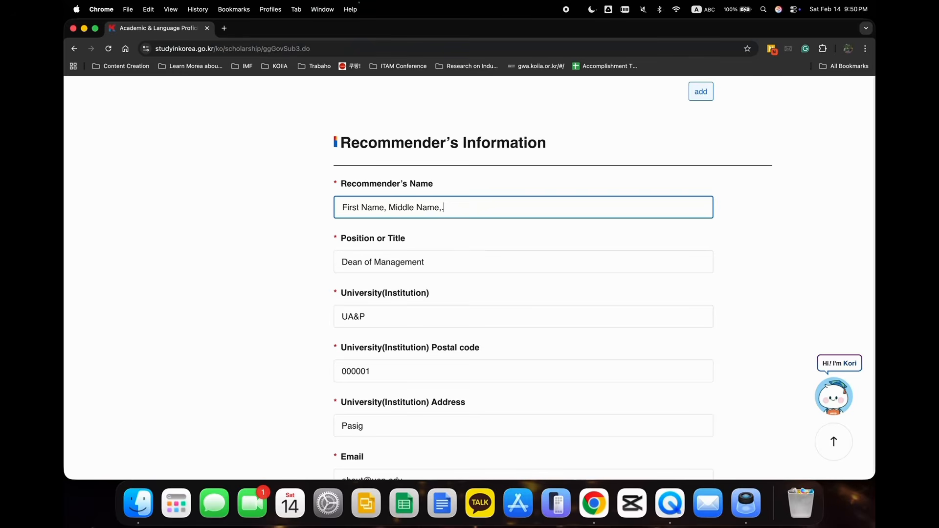
key("BackSpace")
type("Sru")
type("urname,")
type(" Saluatio")
type("n")
Replace the format example with the recommender's actual name.
key("super+a")
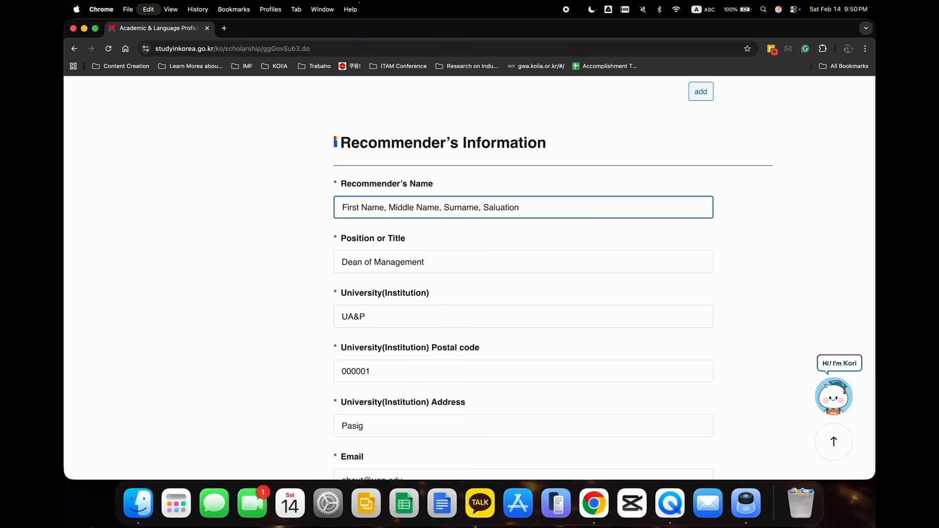
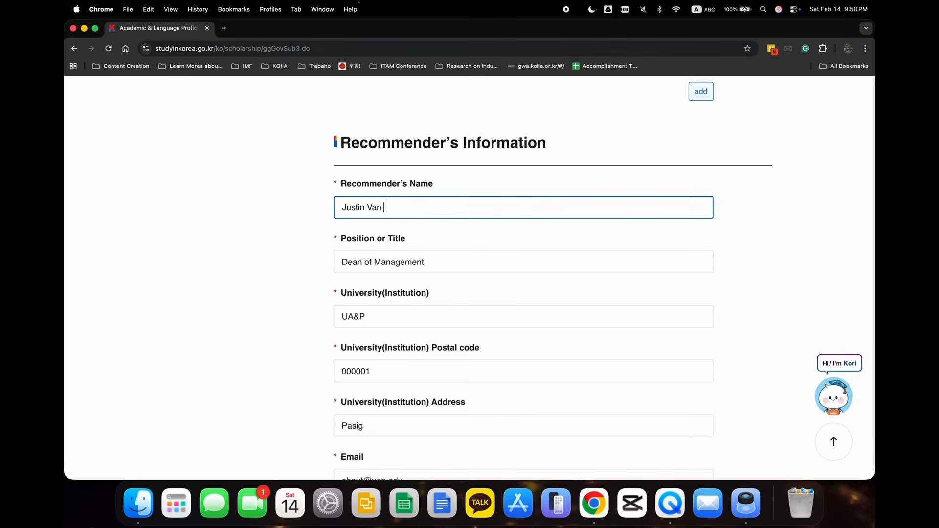
type("J")
Check the recommender's position, university, postal code, address, email and telephone fields.
left_click(430, 234)
left_click(344, 267)
left_click(405, 314)
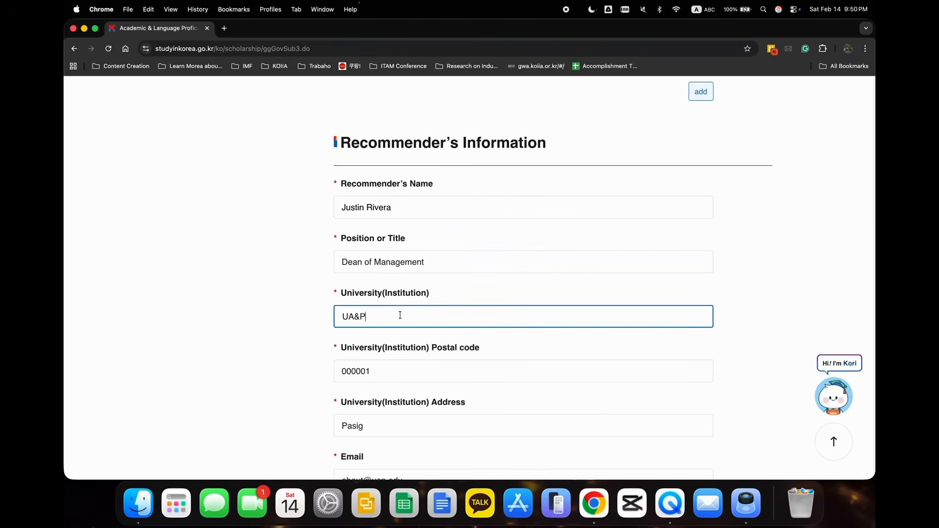
scroll(399, 314, "down", 3)
scroll(388, 262, "down", 7)
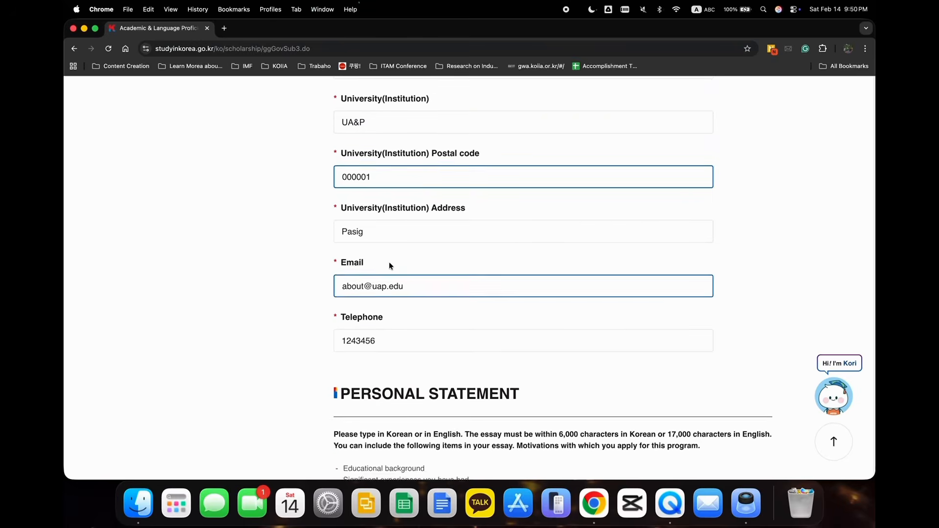
Read the personal statement instructions on language, character limits and suggested essay content.
scroll(389, 262, "down", 3)
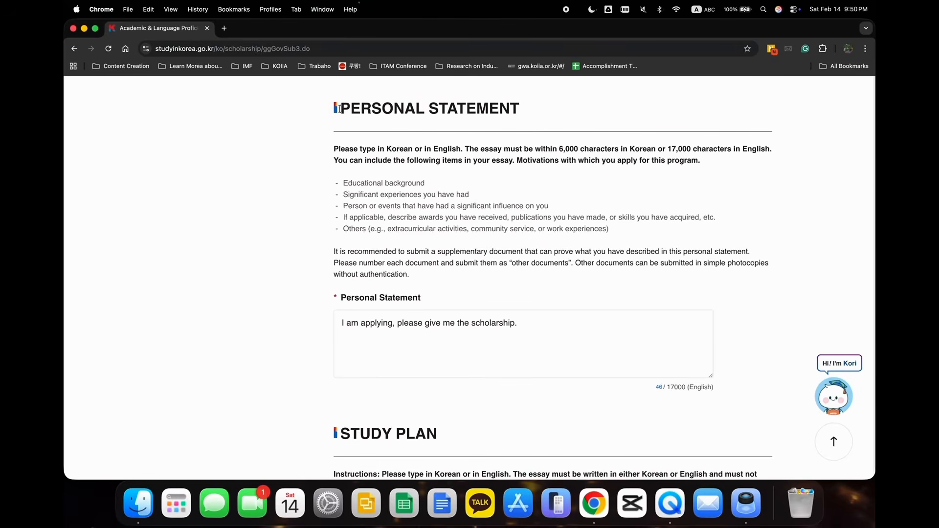
left_click_drag(341, 107, 522, 105)
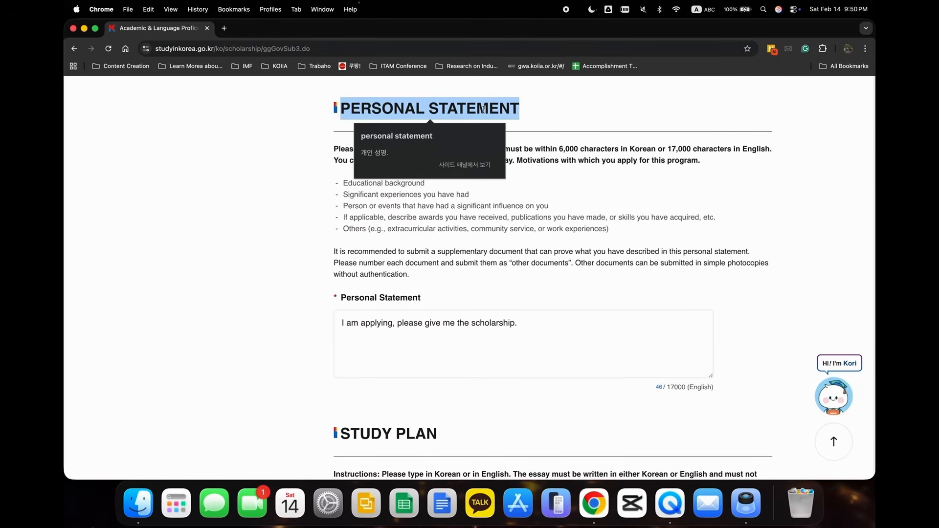
left_click(411, 215)
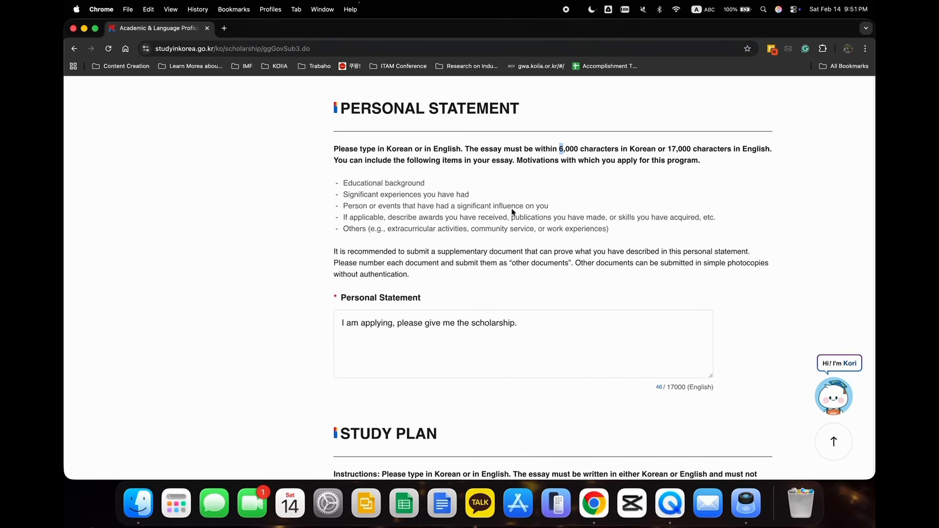
Add the note "Not 6,000 -> 10k for korean characters" to the personal statement and remove it again.
left_click(533, 324)
type("Not 6,000")
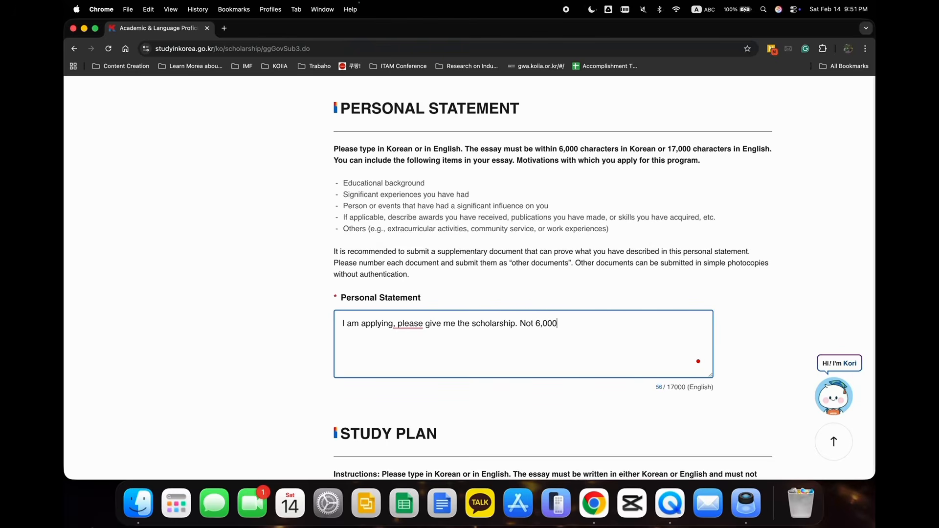
type(" -> 100k")
key("BackSpace")
key("BackSpace")
key("BackSpace")
type("k")
type(" for korean ")
type("character")
type("s")
left_click_drag(688, 322, 517, 323)
key("BackSpace")
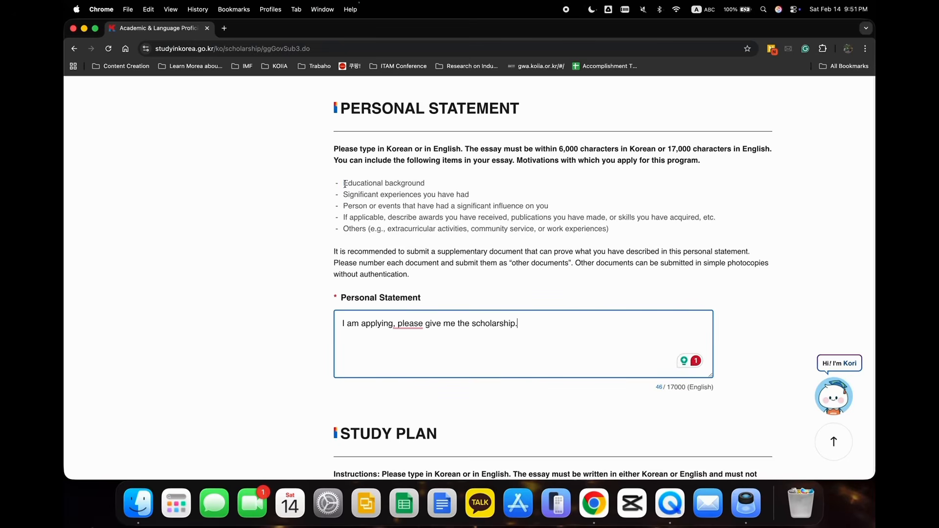
Read the suggested essay items, the motivations requirement and the "other documents" note for the personal statement.
left_click_drag(343, 184, 440, 185)
left_click_drag(372, 183, 485, 203)
left_click(524, 161)
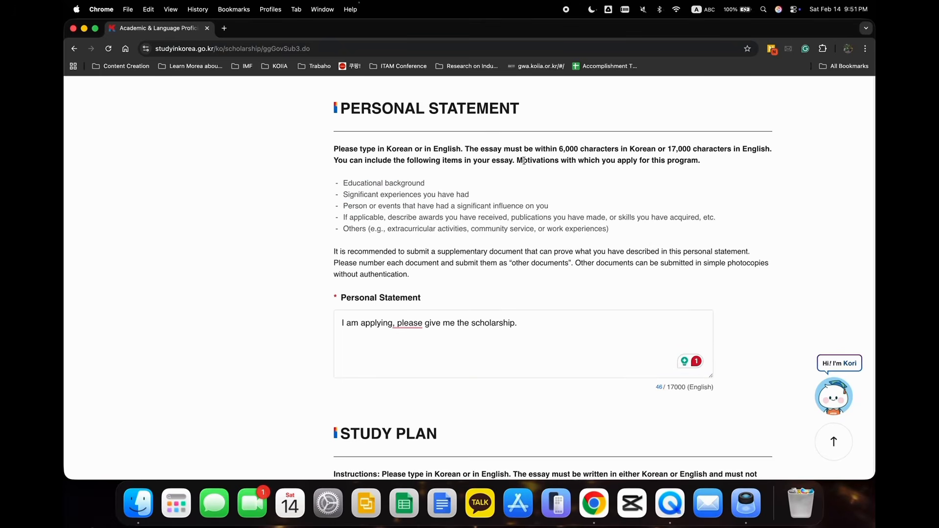
left_click_drag(518, 159, 701, 157)
left_click(473, 284)
scroll(473, 285, "down", 2)
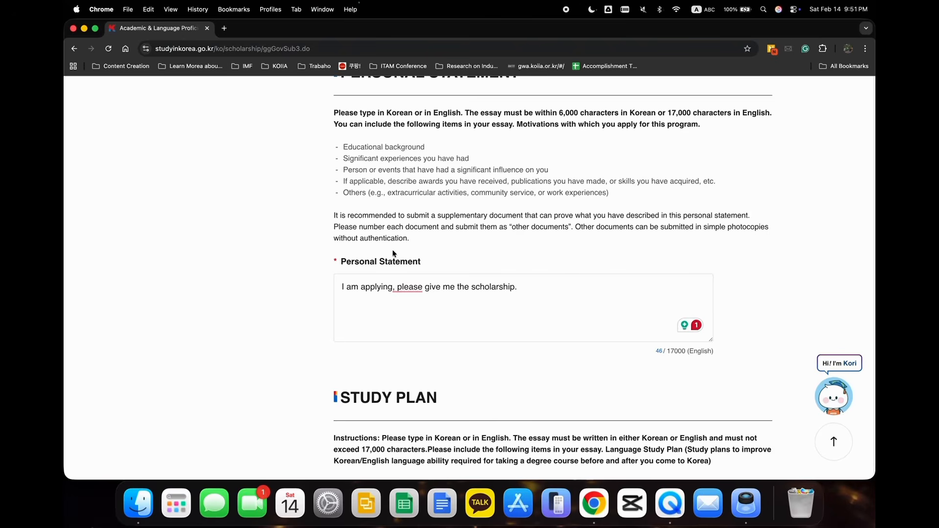
left_click_drag(510, 227, 565, 226)
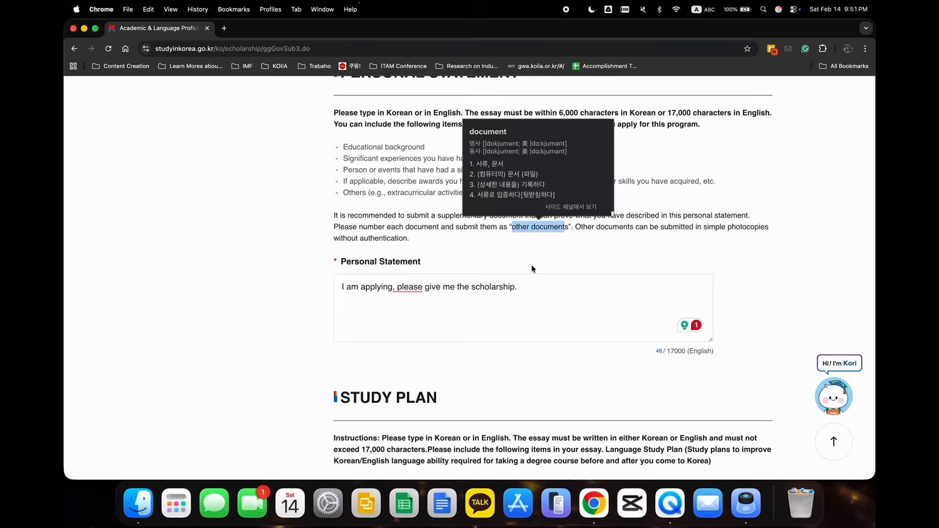
Append the sentence "I am deserving." to the personal statement text.
scroll(531, 265, "down", 3)
left_click(497, 216)
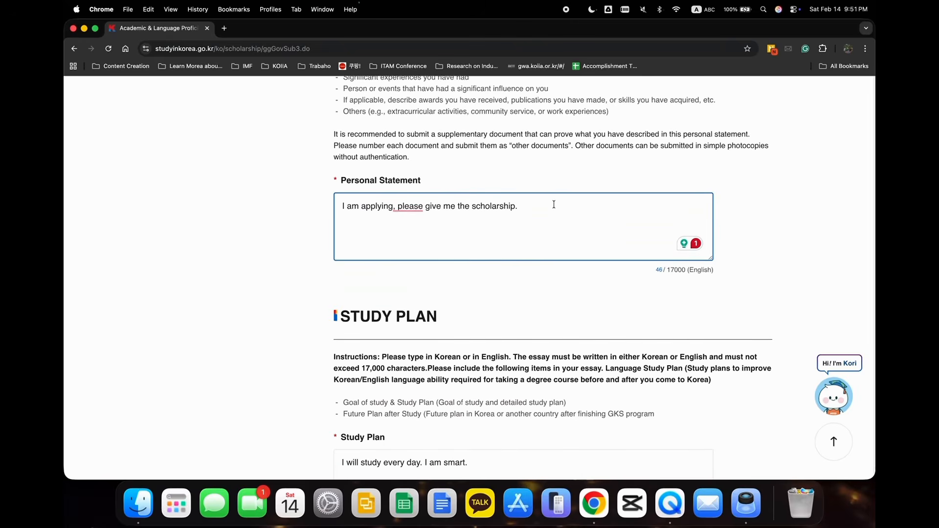
type("I am deserving.")
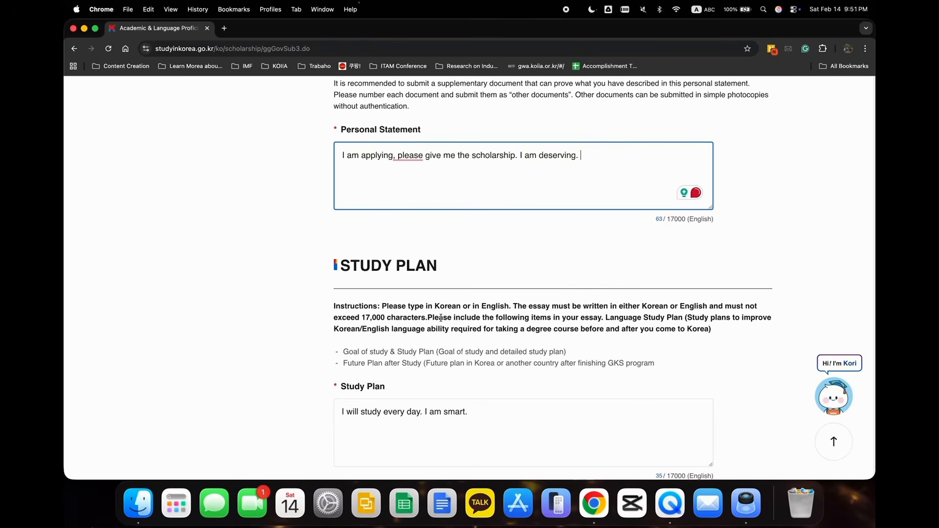
Append the Korean word "안녕" to the personal statement and check the character limit for Korean text.
scroll(440, 318, "down", 3)
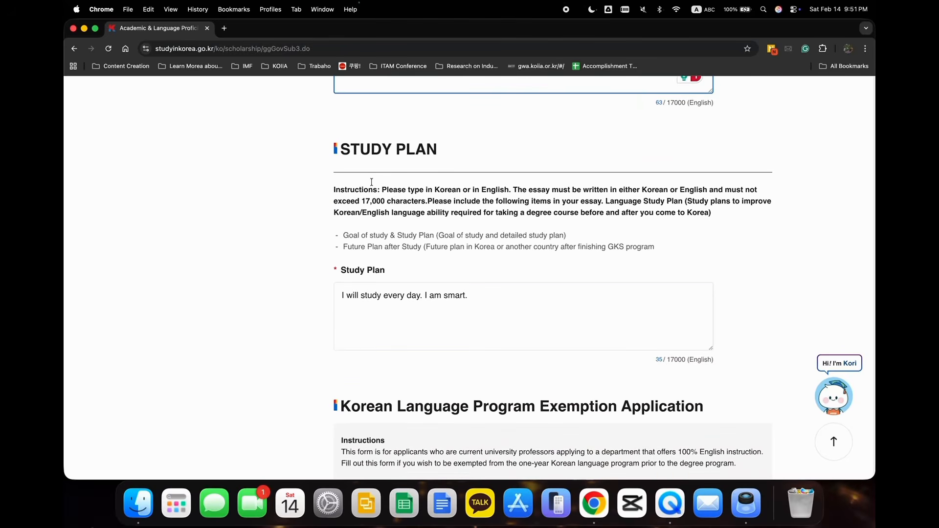
scroll(341, 163, "up", 3)
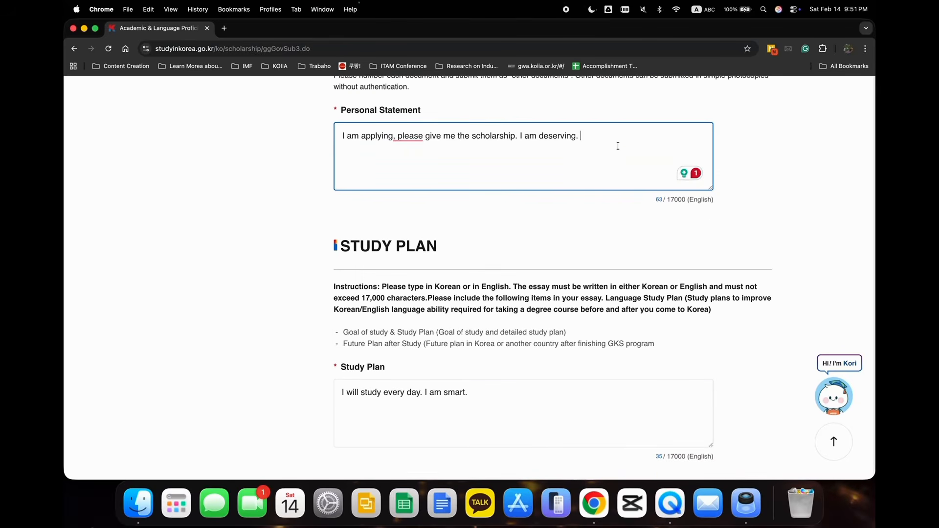
key("ctrl+space")
type("ㅇ")
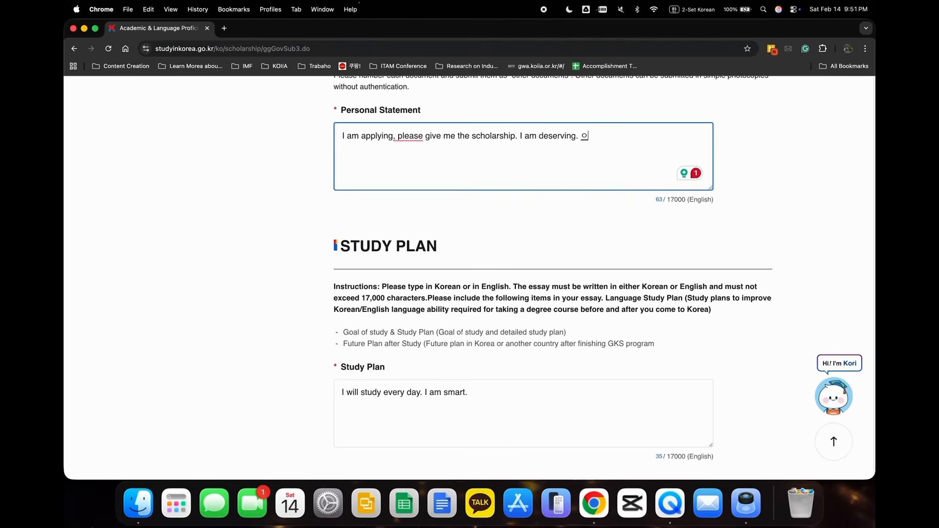
type("ㅏㄴㄴ")
key("BackSpace")
type("ㄴㅕㅇ")
key("BackSpace")
key("BackSpace")
type("ㅕㅇ")
left_click(666, 198)
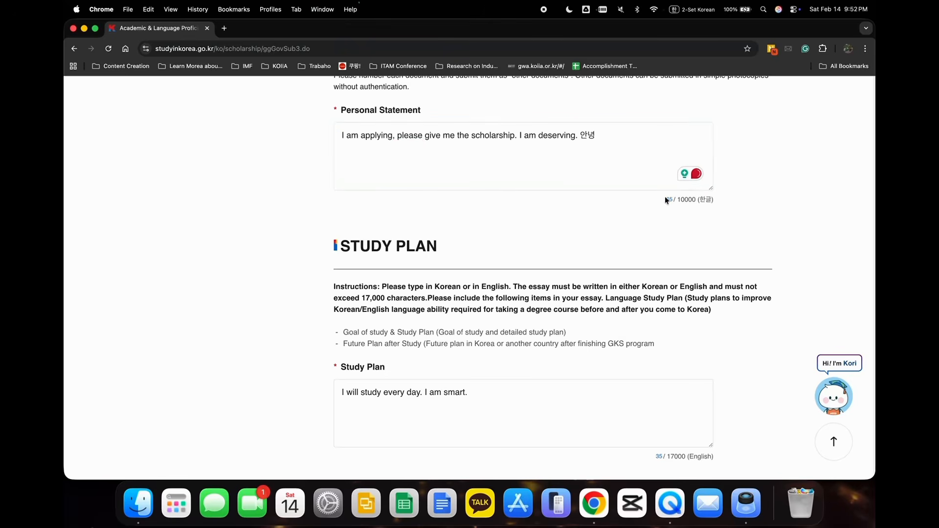
left_click_drag(677, 199, 713, 198)
left_click(637, 156)
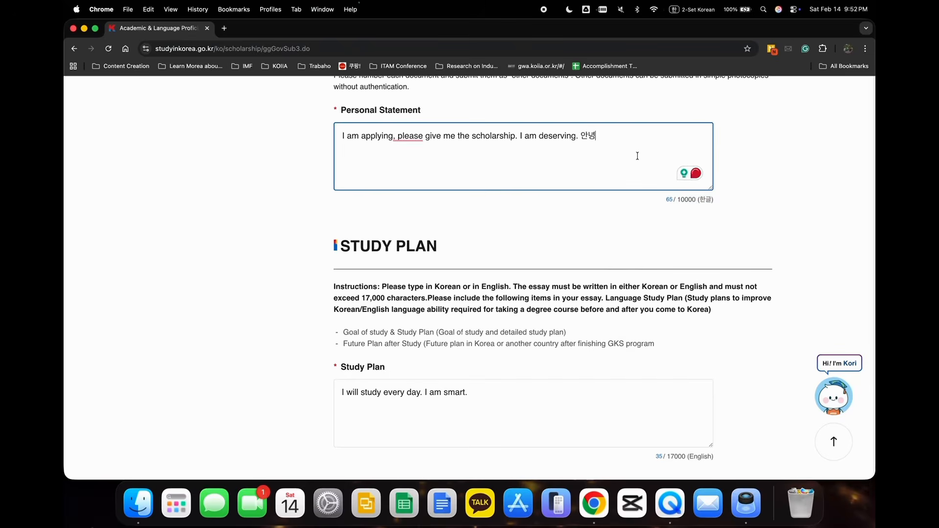
Delete the Korean word from the personal statement and check the character limit for English text.
key("BackSpace")
key("BackSpace")
key("BackSpace")
left_click_drag(714, 199, 654, 199)
left_click(627, 221)
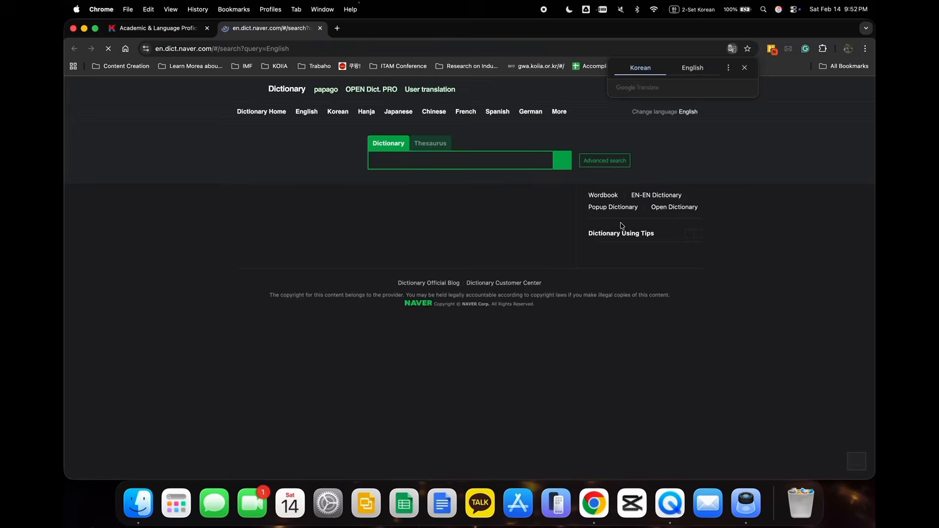
left_click(320, 28)
left_click(524, 241)
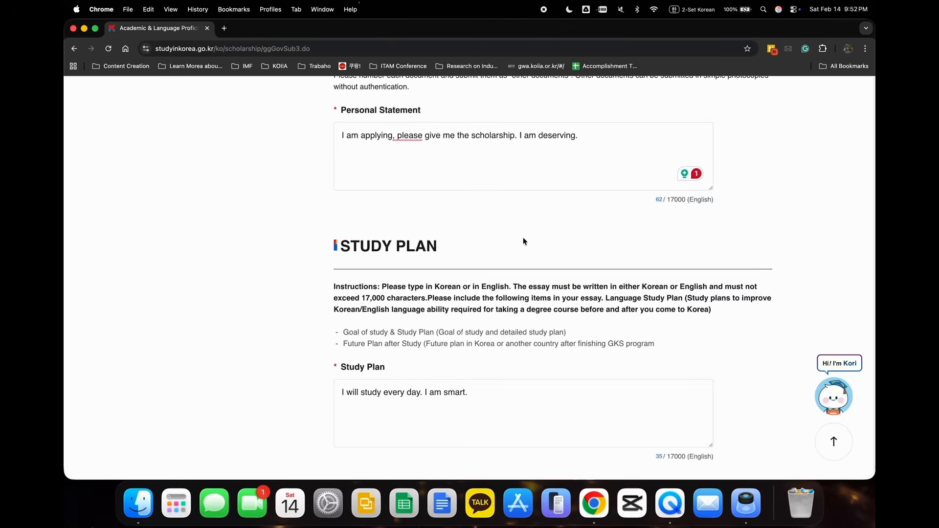
Read the study plan instructions on language study, goal of study and future plan after study.
scroll(524, 241, "down", 3)
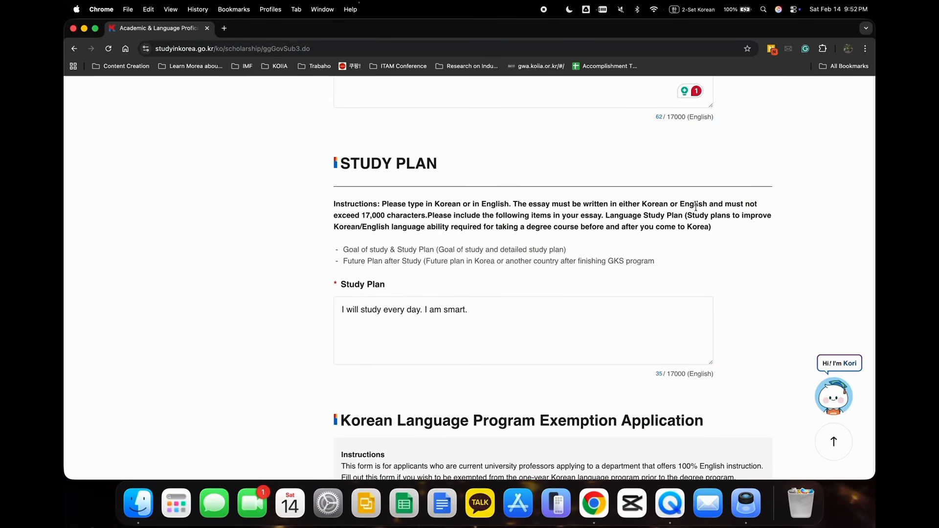
left_click_drag(606, 216, 683, 225)
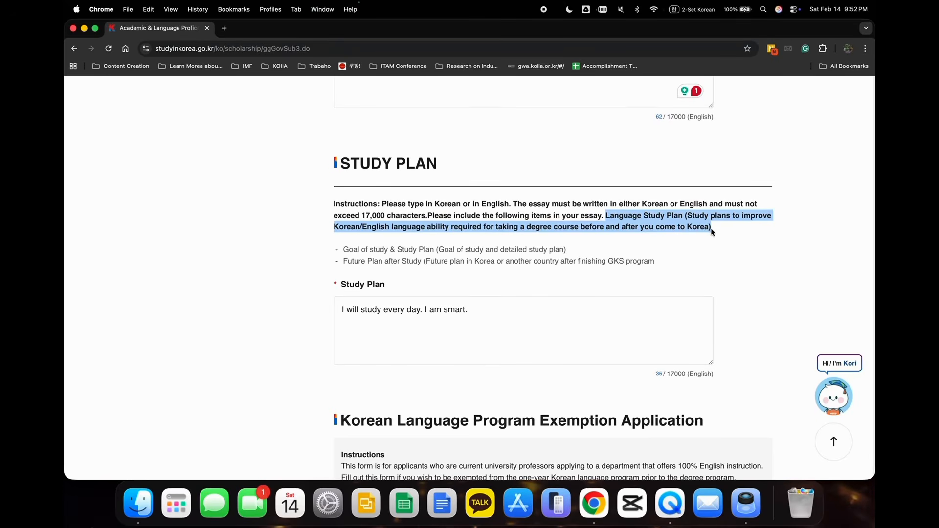
left_click(568, 259)
scroll(569, 259, "down", 2)
left_click_drag(342, 182, 664, 204)
left_click(479, 267)
Read the Korean Language Program Exemption Application instructions and look over its applicant information and application details fields.
scroll(489, 267, "down", 5)
scroll(492, 268, "down", 1)
left_click(491, 265)
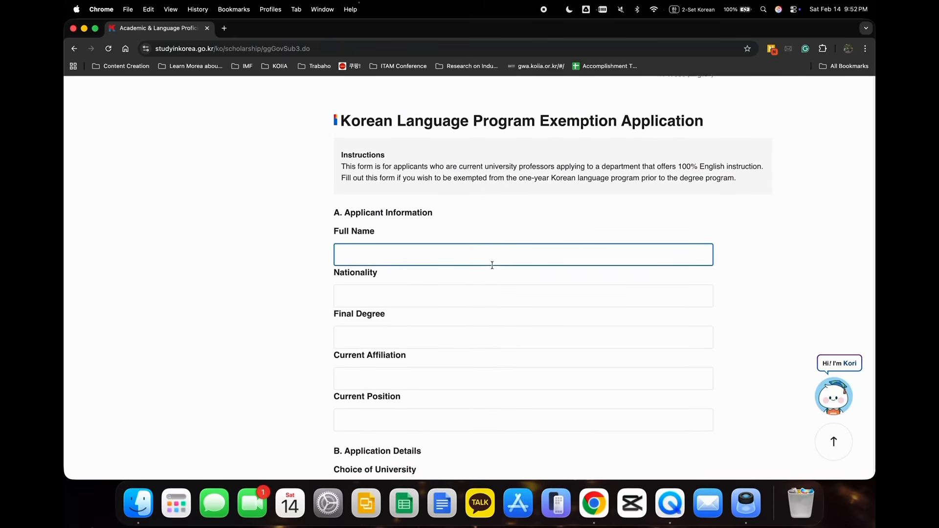
left_click(402, 182)
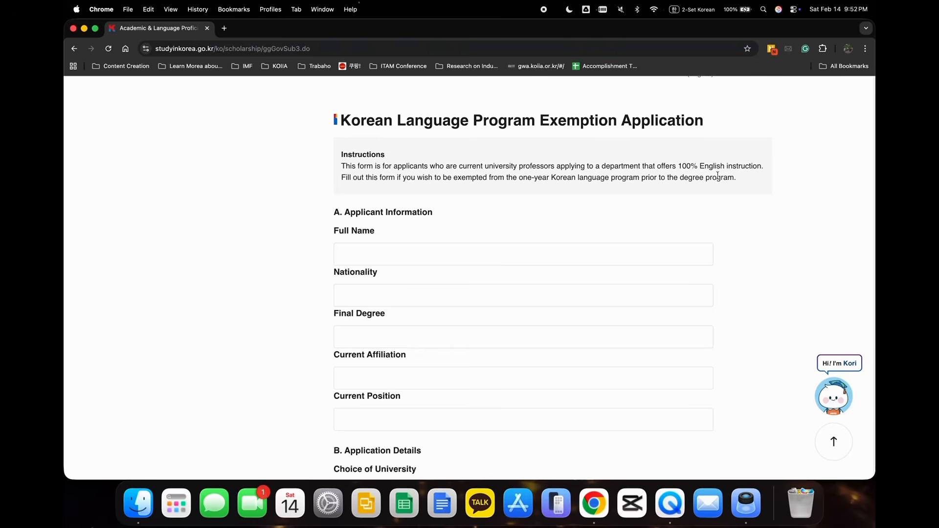
scroll(578, 285, "down", 1)
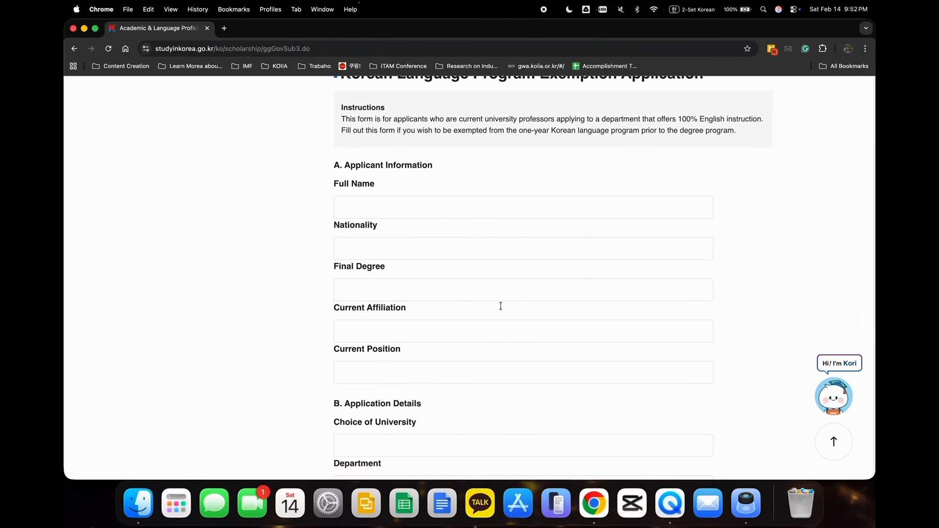
scroll(503, 318, "down", 3)
Review the answers and explanations given in the Personal Medical Assessment.
scroll(507, 336, "down", 9)
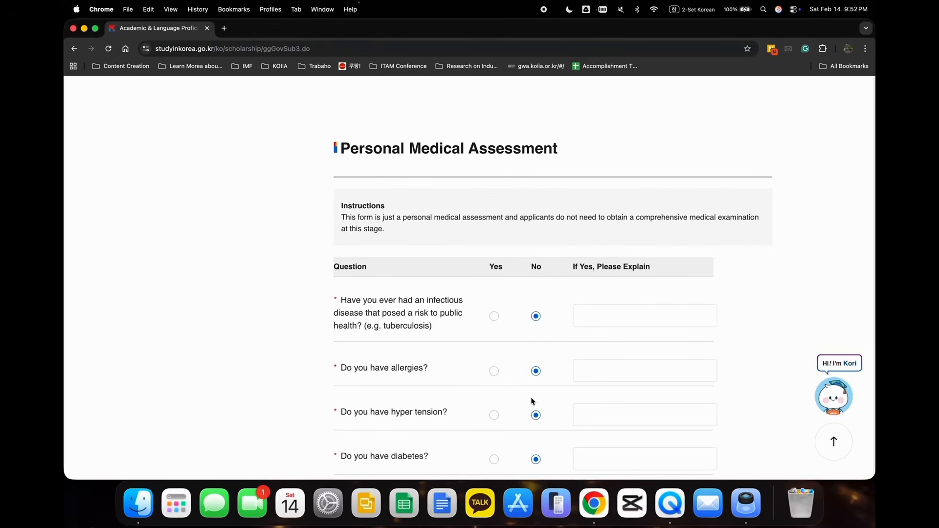
scroll(427, 370, "down", 6)
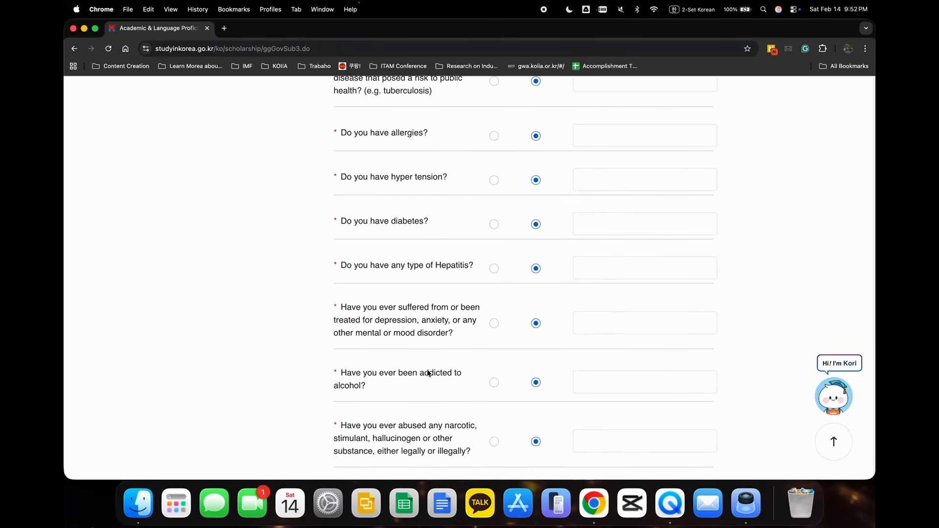
scroll(427, 370, "down", 2)
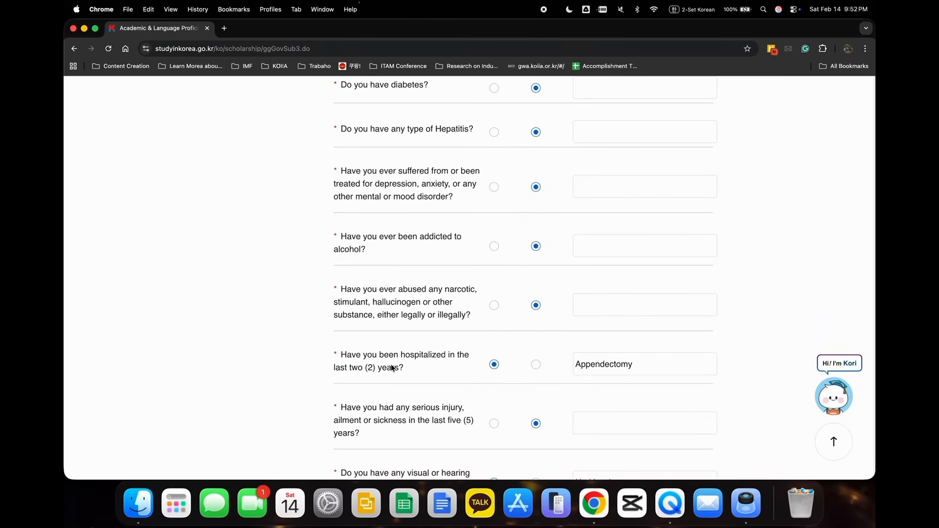
scroll(490, 363, "down", 2)
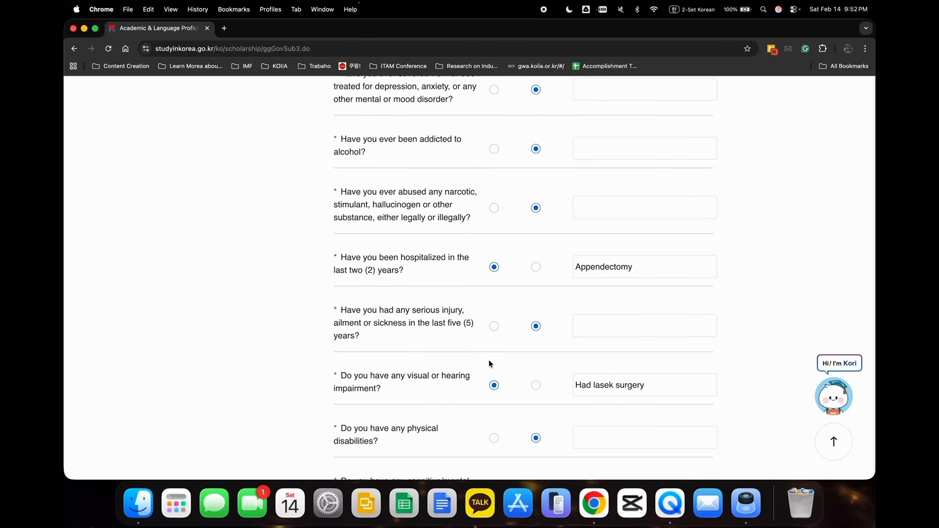
scroll(489, 360, "down", 3)
scroll(490, 356, "down", 4)
Replace the explanation for the special diet question with "I only eat expensive food".
left_click(625, 298)
left_click_drag(624, 298, 550, 299)
type("ㅑㅐㅔㅗ")
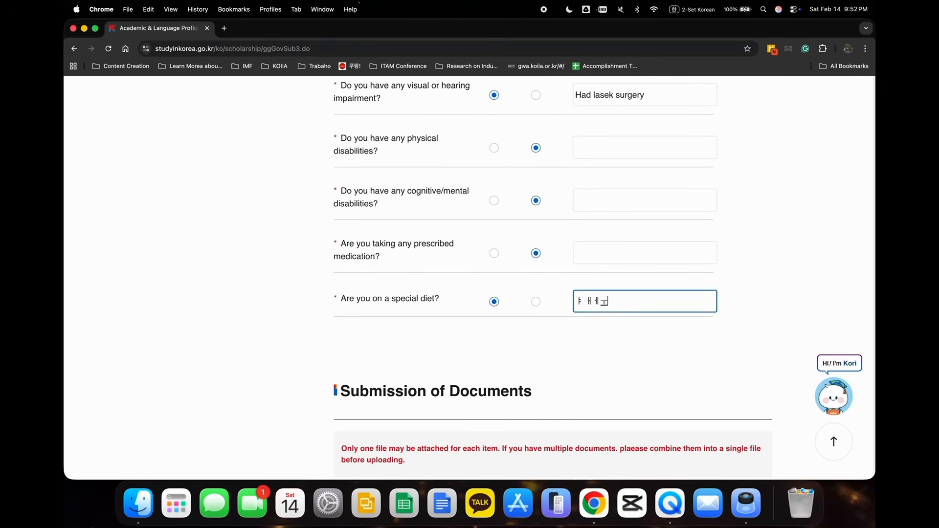
key("BackSpace")
key("ctrl+space")
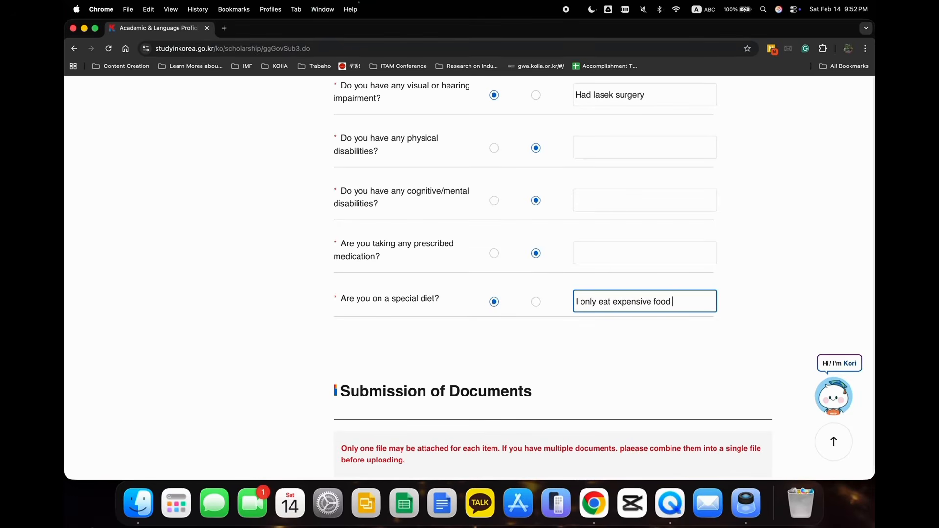
Remove the attached Recommendation Letter file and attach the applicant's resume PDF from the Downloads folder in its place.
scroll(514, 362, "down", 10)
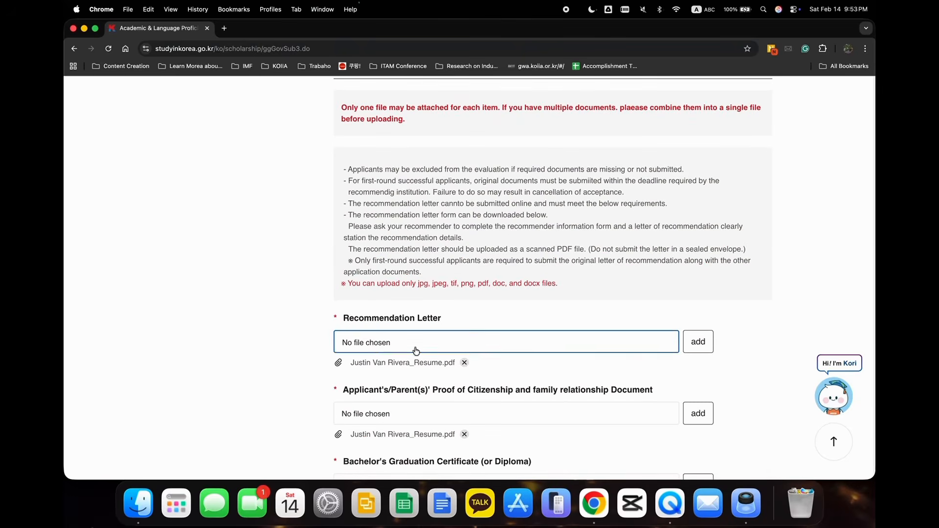
left_click(464, 363)
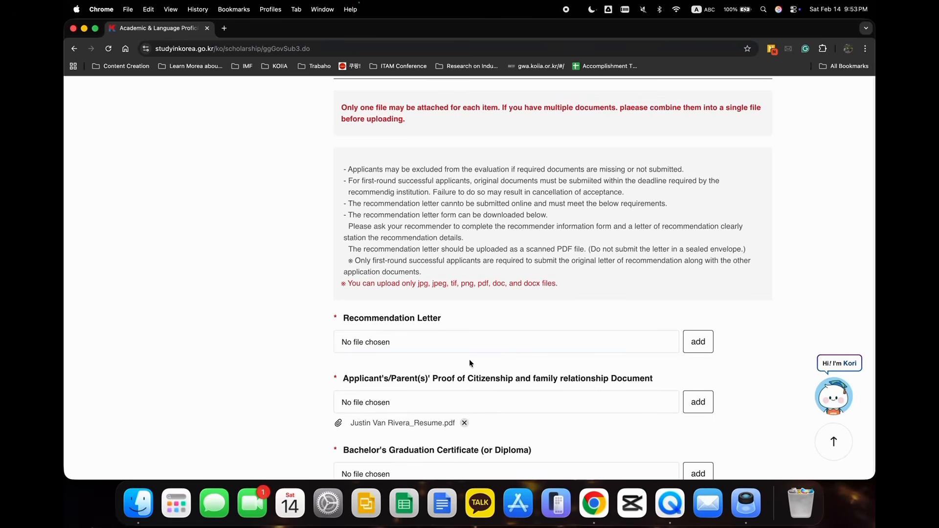
left_click(700, 343)
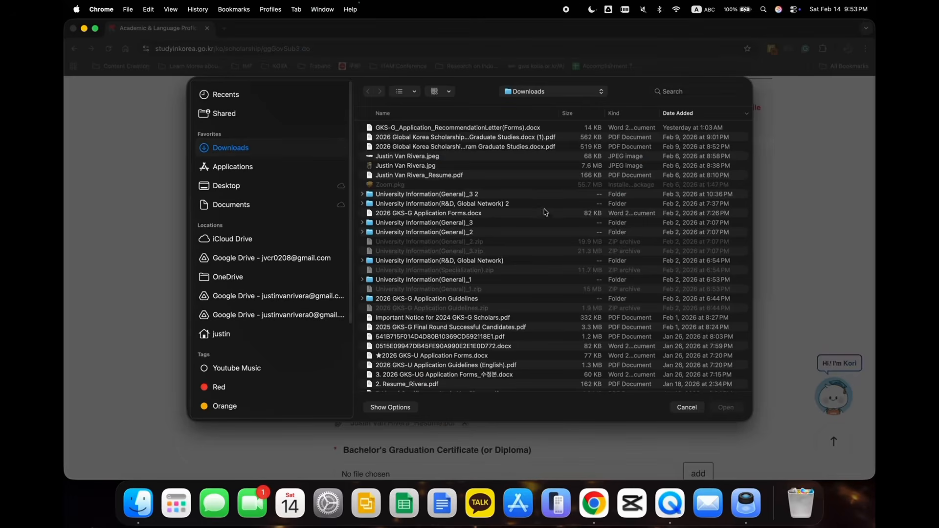
left_click(465, 178)
key("Return")
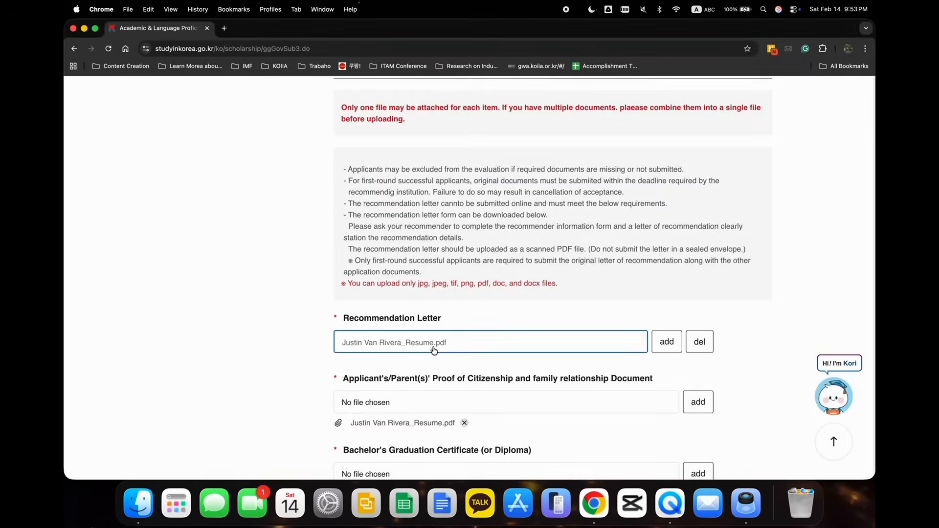
Review the required and optional document upload fields, from the Recommendation Letter to the applicant's passport copy.
scroll(489, 335, "down", 3)
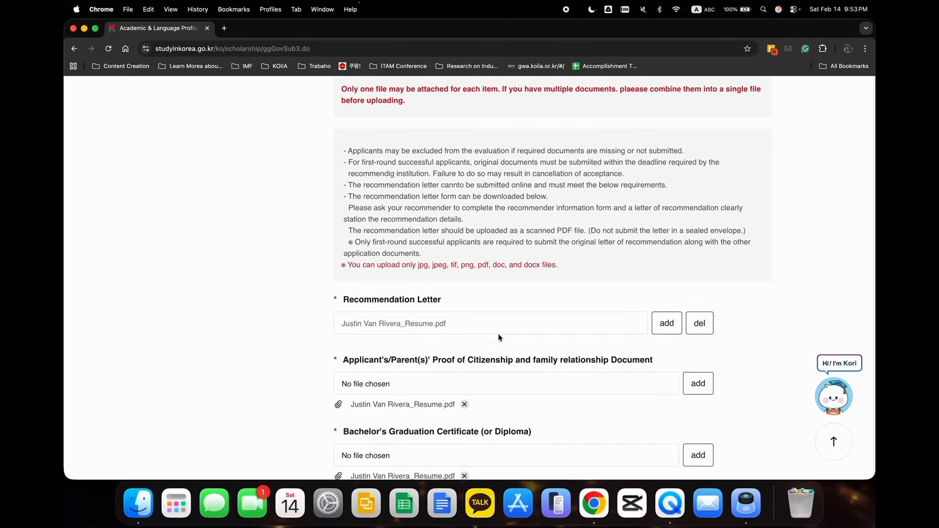
scroll(499, 337, "down", 1)
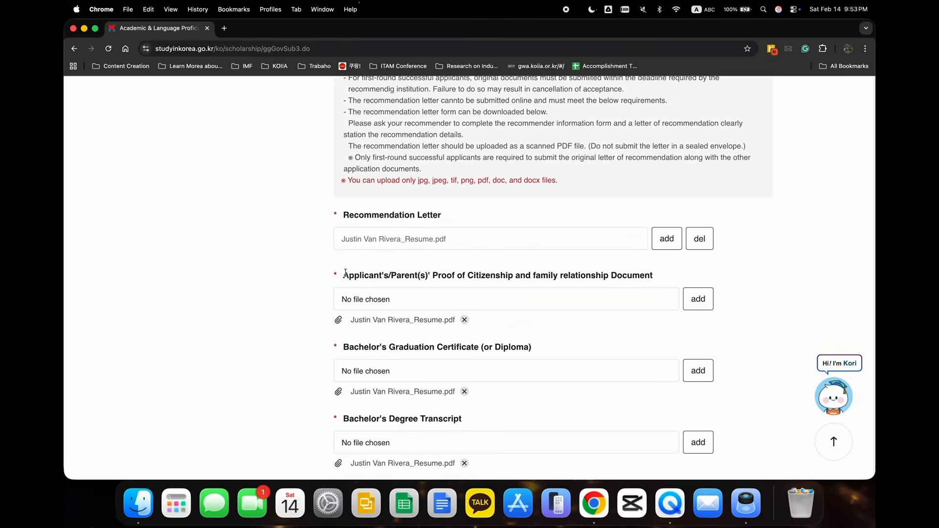
scroll(345, 273, "down", 2)
scroll(368, 287, "down", 1)
scroll(368, 287, "down", 2)
scroll(369, 286, "down", 1)
scroll(369, 286, "up", 3)
scroll(369, 286, "up", 1)
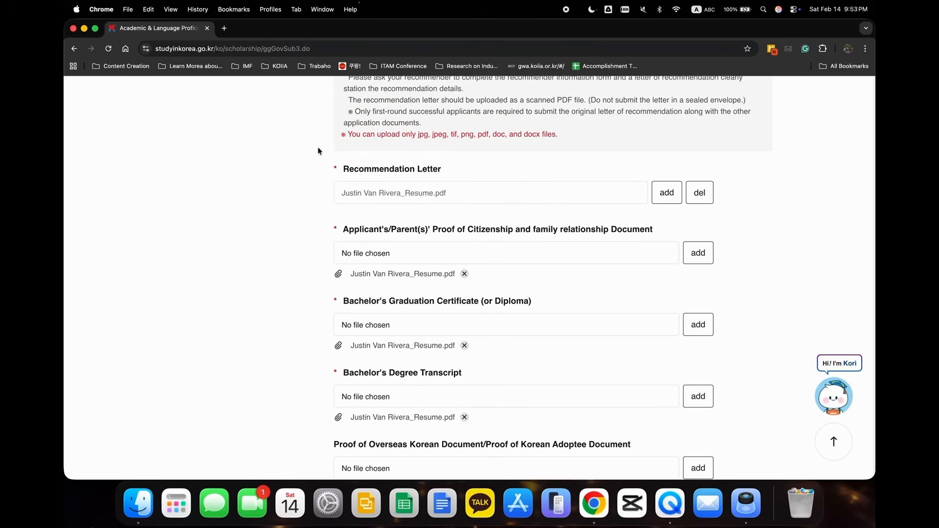
triple_click(337, 171)
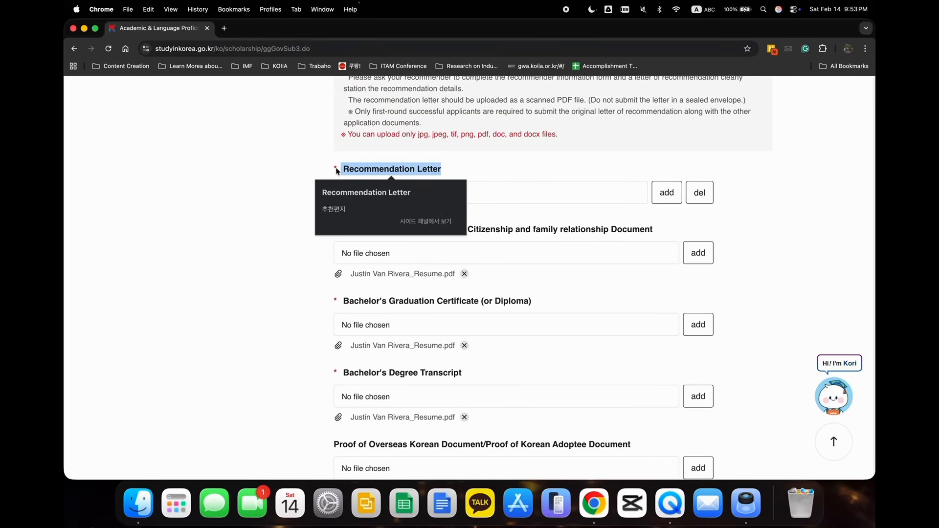
left_click(336, 171)
scroll(283, 310, "down", 15)
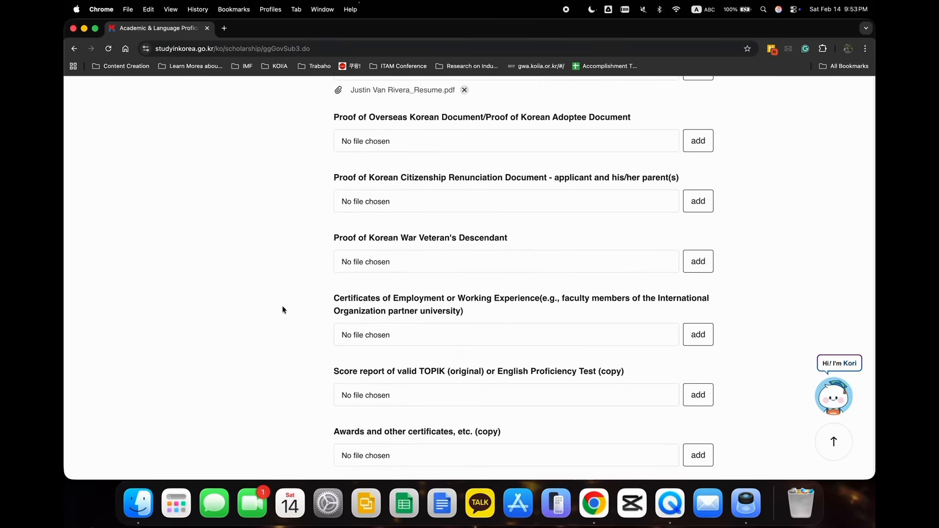
left_click_drag(334, 215, 523, 231)
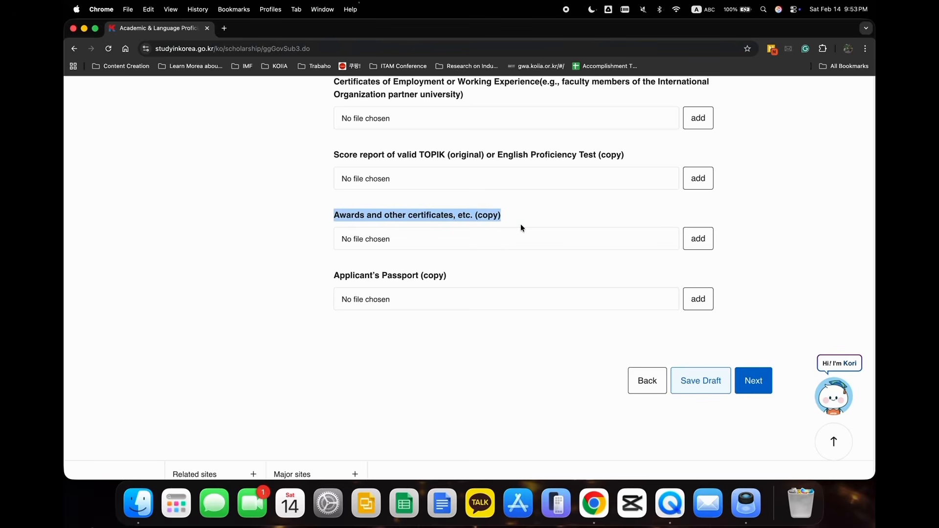
Review the optional upload fields for the passport copy, TOPIK or English score report, and employment certificates without attaching files.
left_click(377, 333)
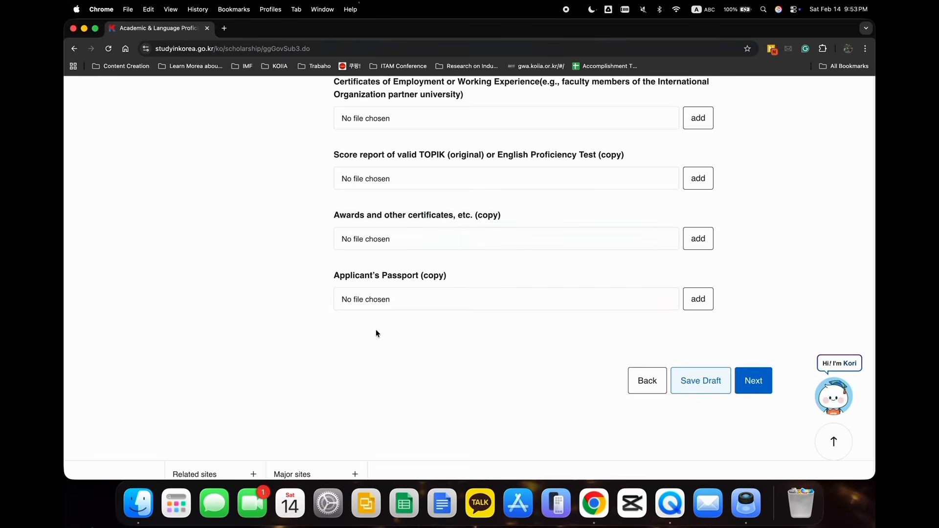
double_click(345, 271)
left_click(342, 271)
scroll(357, 317, "up", 2)
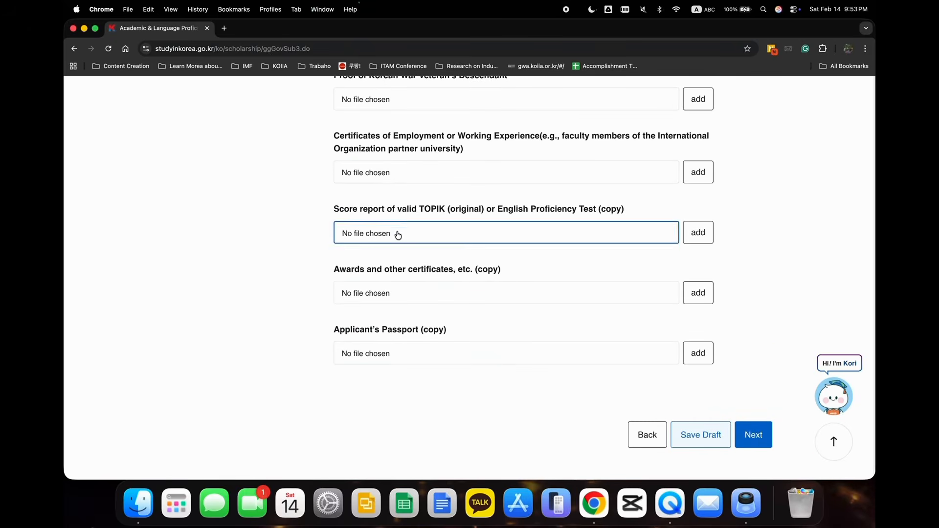
double_click(411, 213)
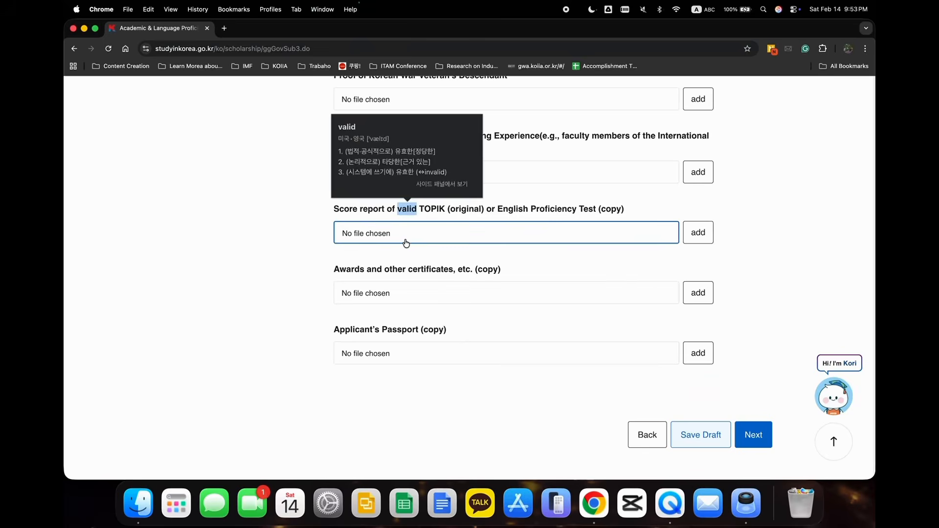
left_click(405, 243)
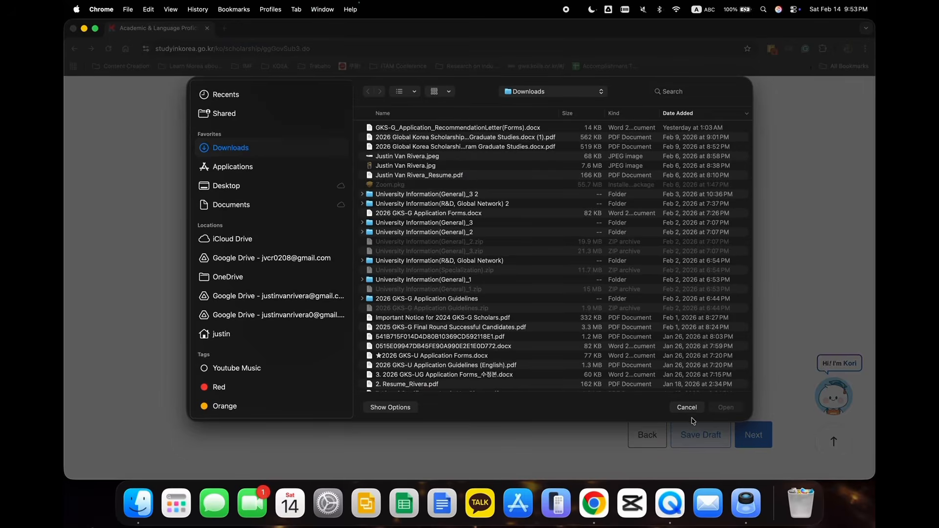
left_click(690, 410)
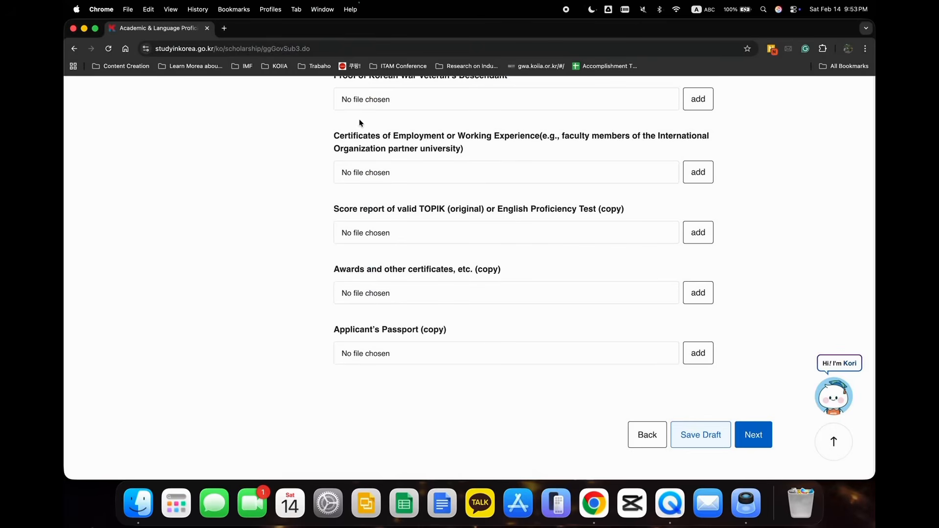
left_click_drag(335, 132, 461, 151)
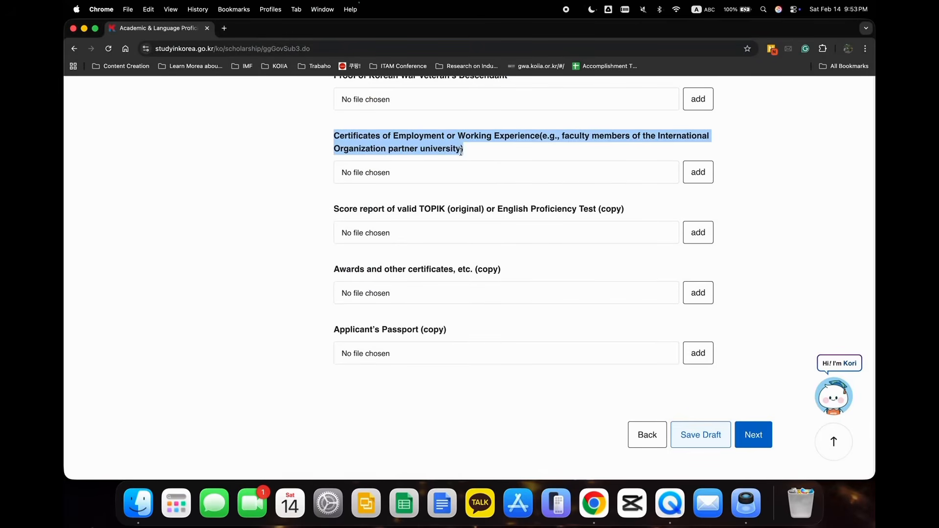
scroll(461, 150, "up", 3)
scroll(461, 151, "down", 15)
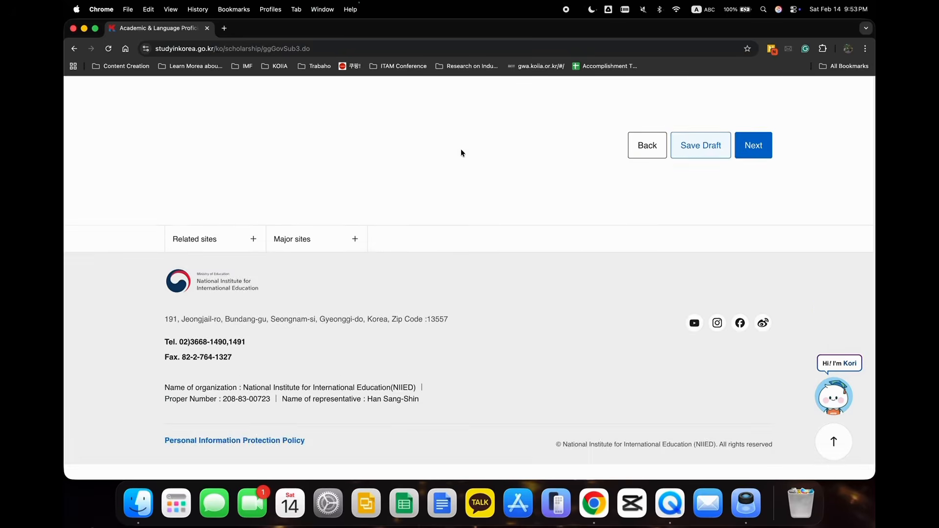
Save the document submission section as a draft and continue to the final confirmation stage.
scroll(461, 149, "up", 8)
left_click(688, 334)
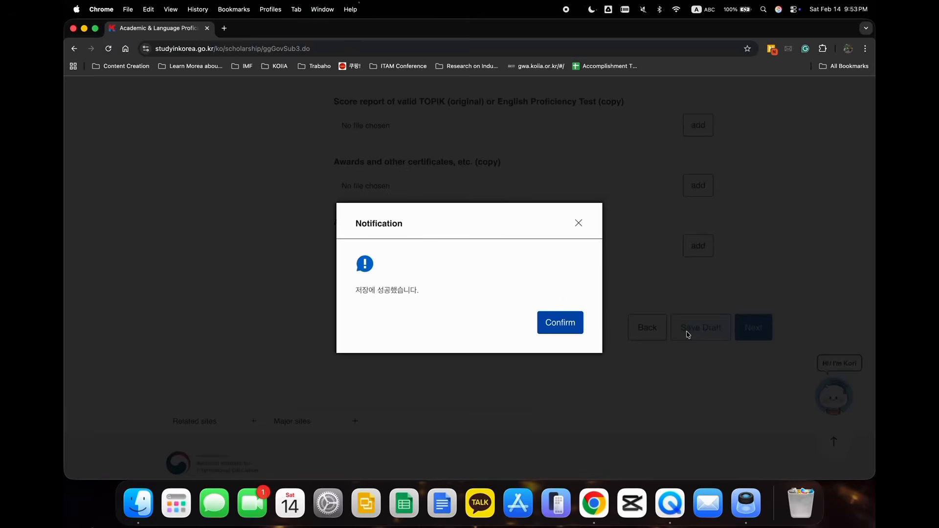
left_click(547, 321)
left_click(739, 338)
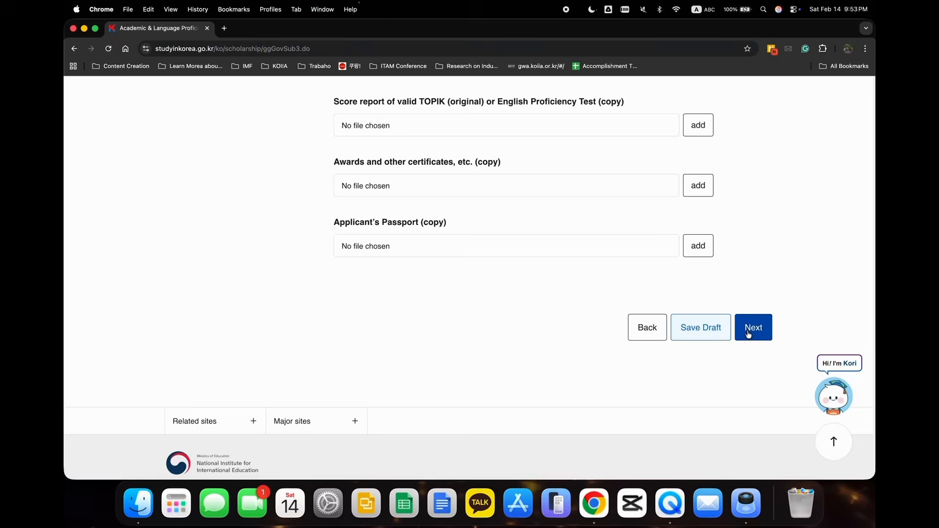
Review the complete application summary on the final confirmation page, from the application track to the submitted documents.
scroll(518, 291, "down", 6)
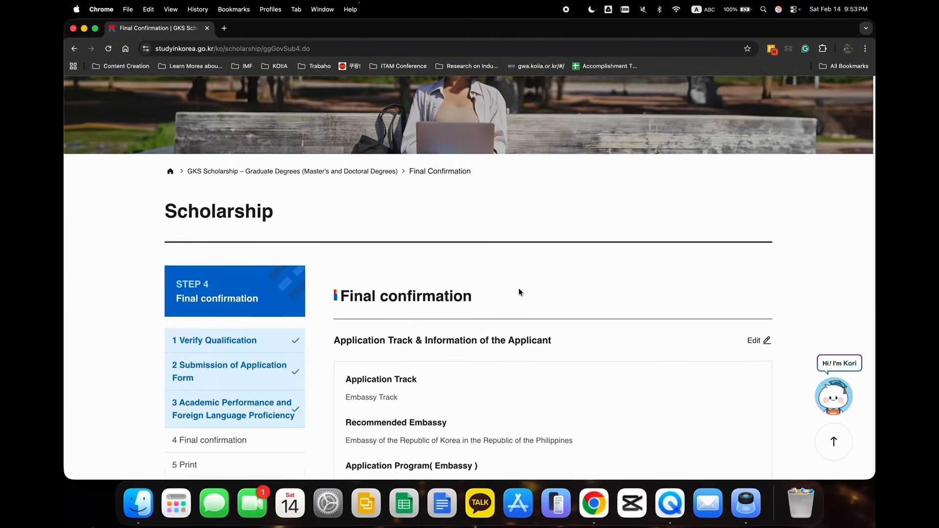
scroll(518, 292, "down", 1)
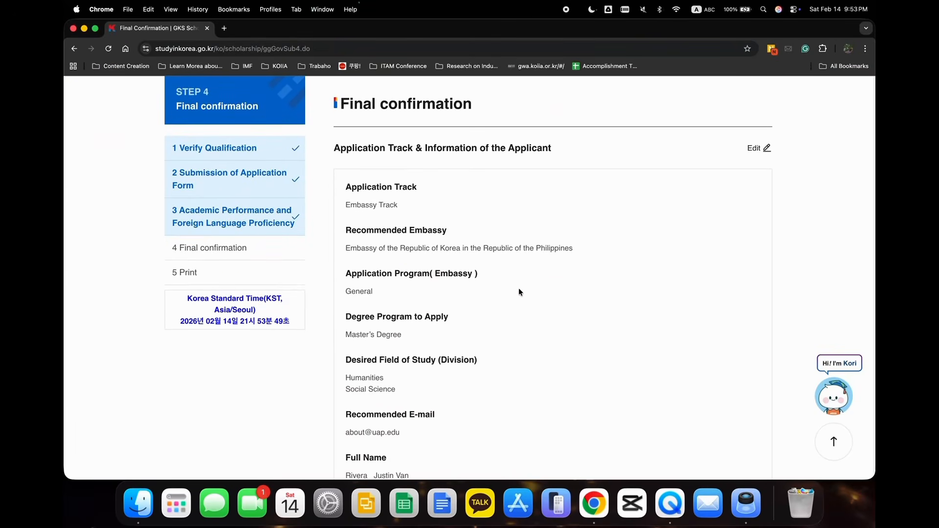
scroll(519, 292, "down", 1)
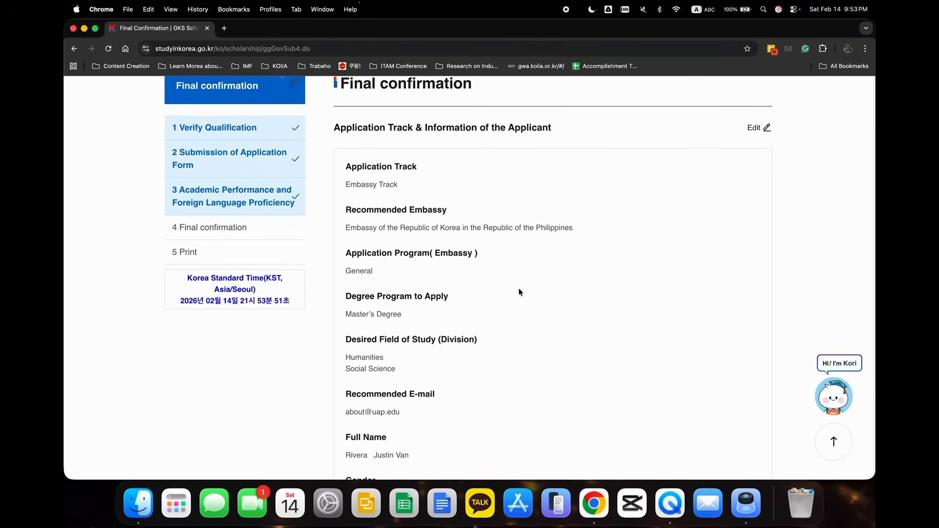
scroll(519, 292, "down", 4)
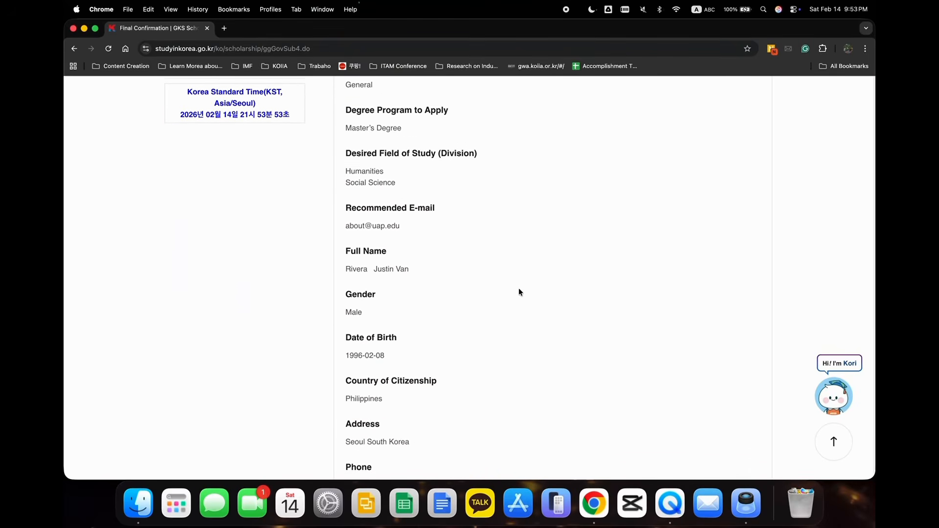
scroll(519, 291, "down", 15)
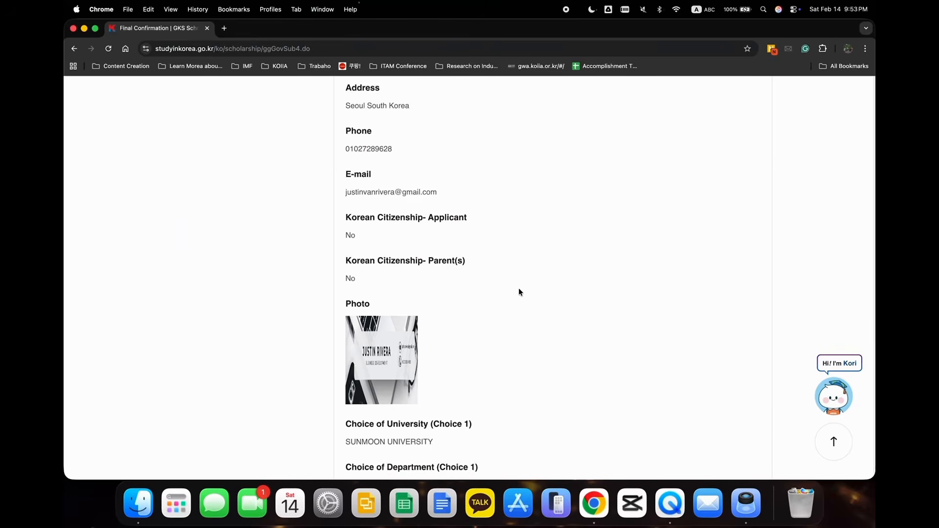
scroll(519, 292, "down", 7)
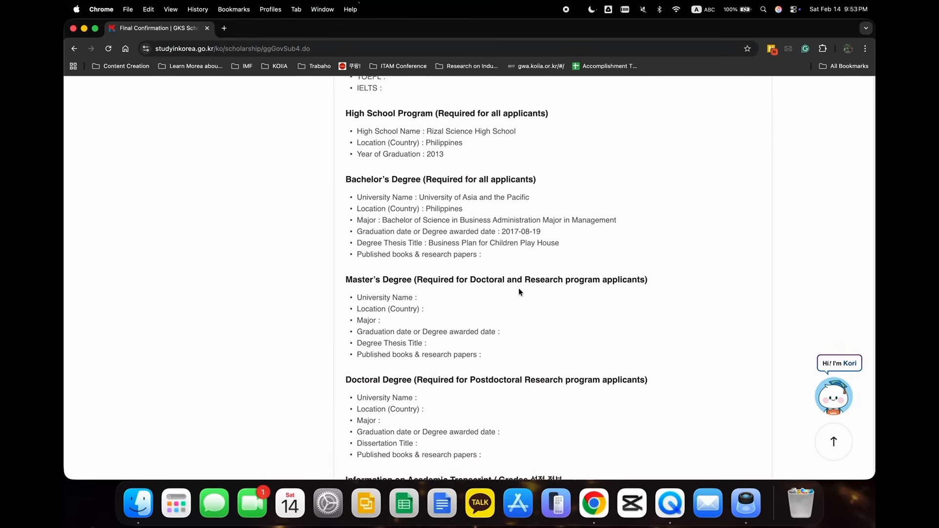
scroll(518, 292, "down", 15)
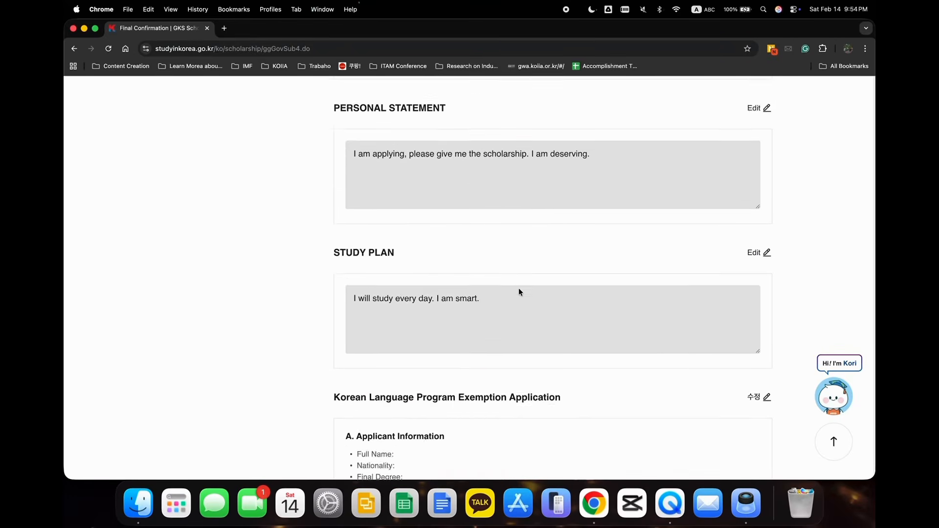
scroll(519, 289, "down", 10)
scroll(518, 289, "up", 20)
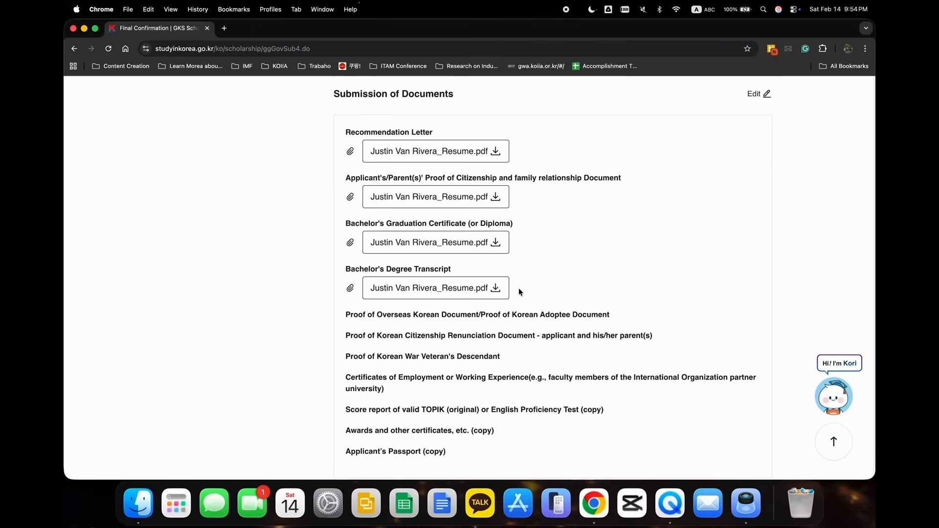
scroll(518, 291, "up", 20)
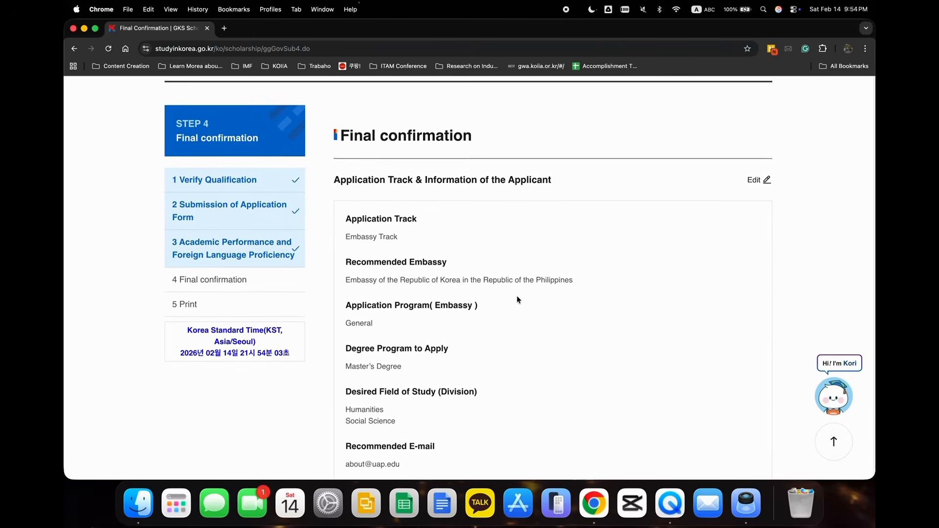
scroll(517, 296, "down", 6)
scroll(517, 300, "down", 20)
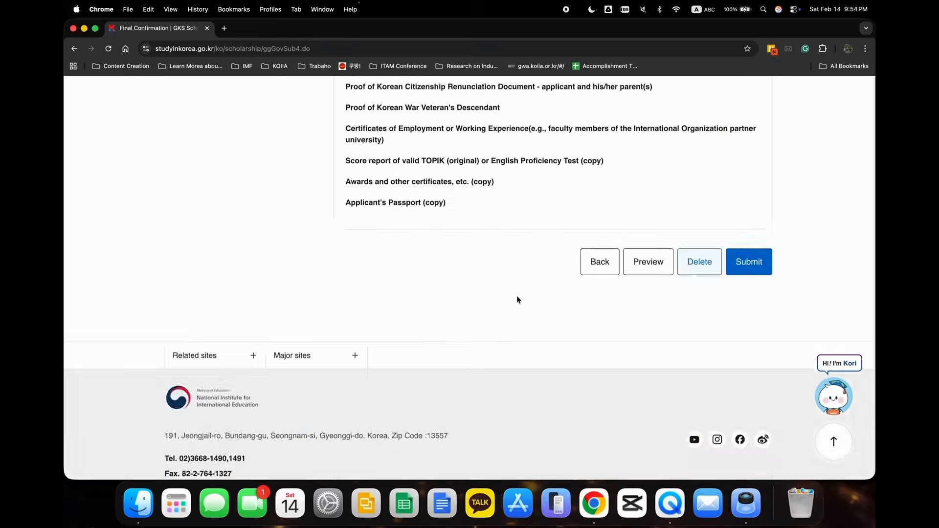
scroll(517, 298, "up", 5)
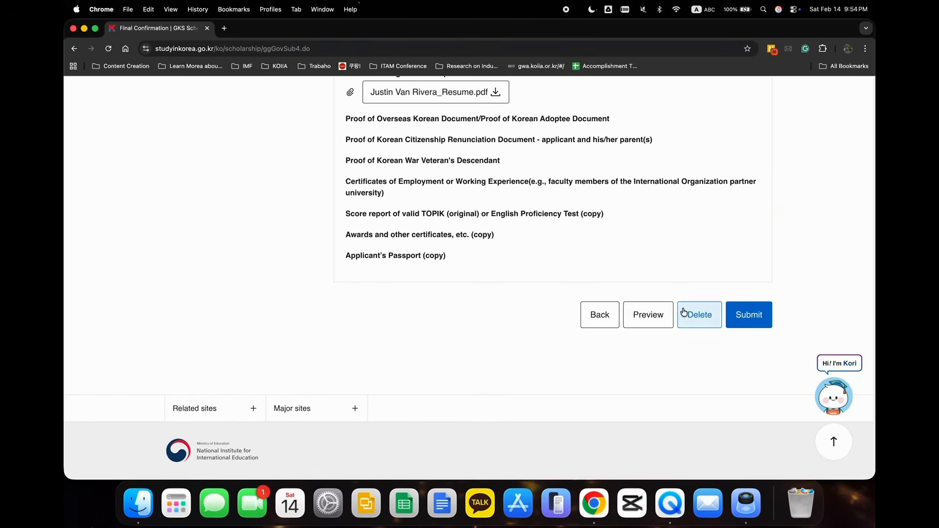
Open the preview of the application report and expand its window to full screen.
left_click(647, 317)
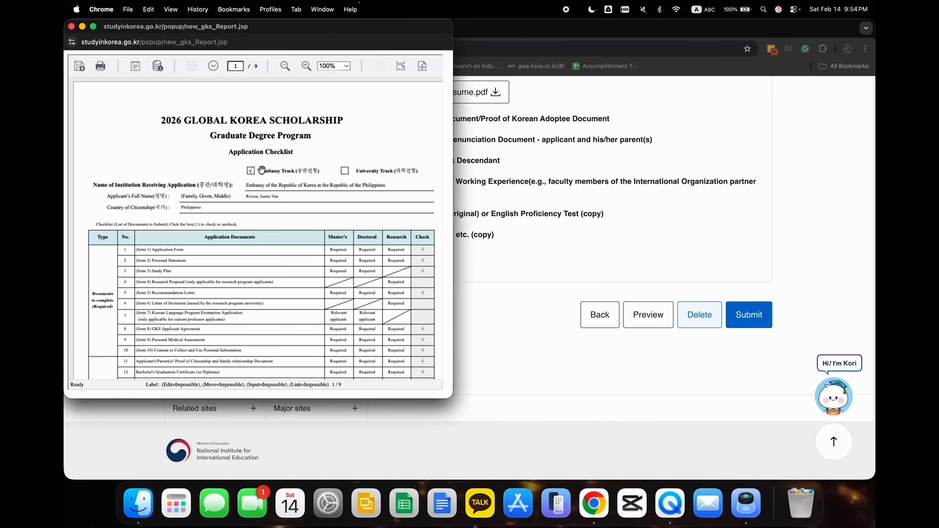
scroll(279, 232, "down", 1)
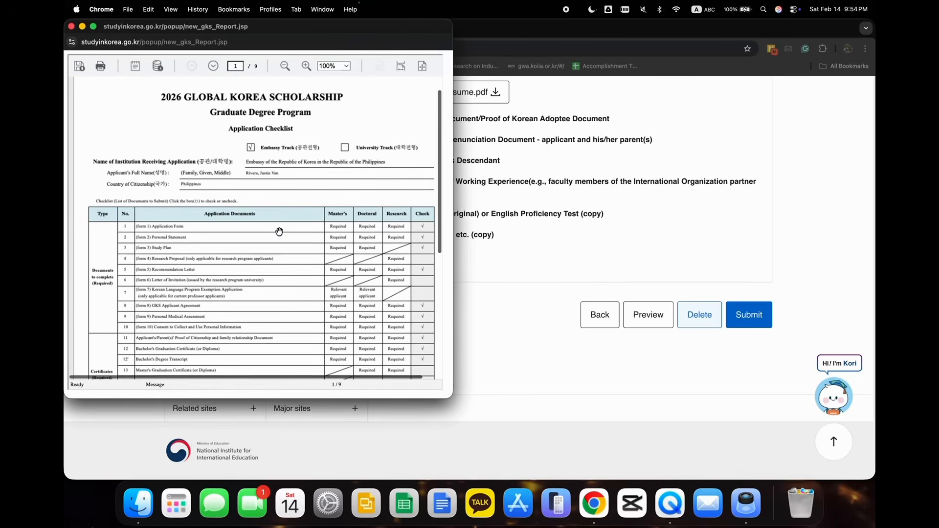
left_click(93, 26)
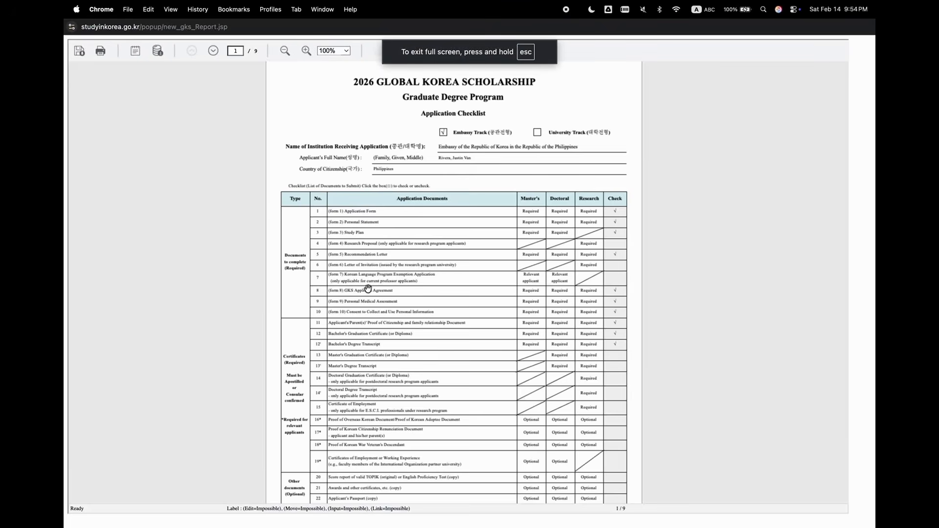
Examine the Application Checklist on page 1 of the preview, including the required and optional documents and their check marks.
scroll(367, 288, "down", 1)
scroll(368, 289, "up", 5)
scroll(368, 288, "down", 6)
scroll(368, 289, "up", 6)
scroll(367, 289, "down", 3)
scroll(368, 289, "down", 6)
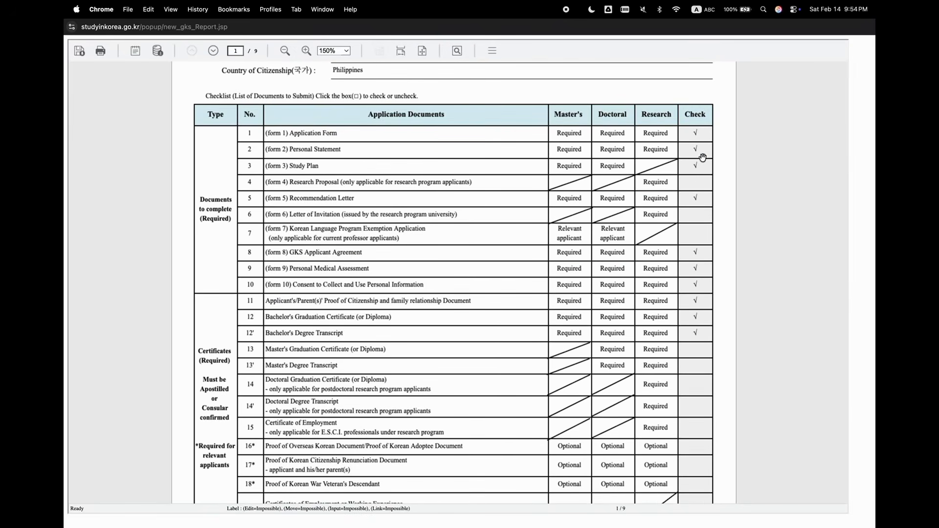
scroll(692, 232, "down", 4)
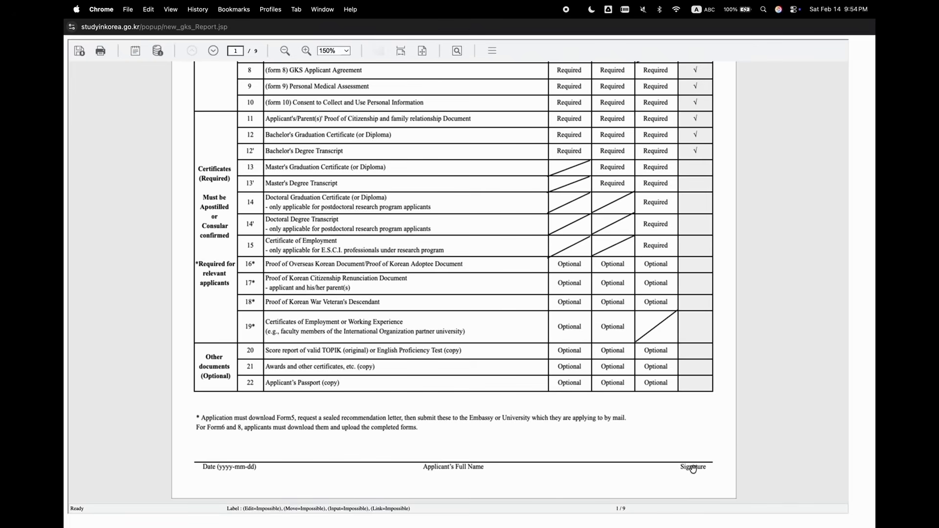
Examine pages 2 and 3 of the preview, covering the track, applicant information, university choices, language abilities and education.
left_click(214, 51)
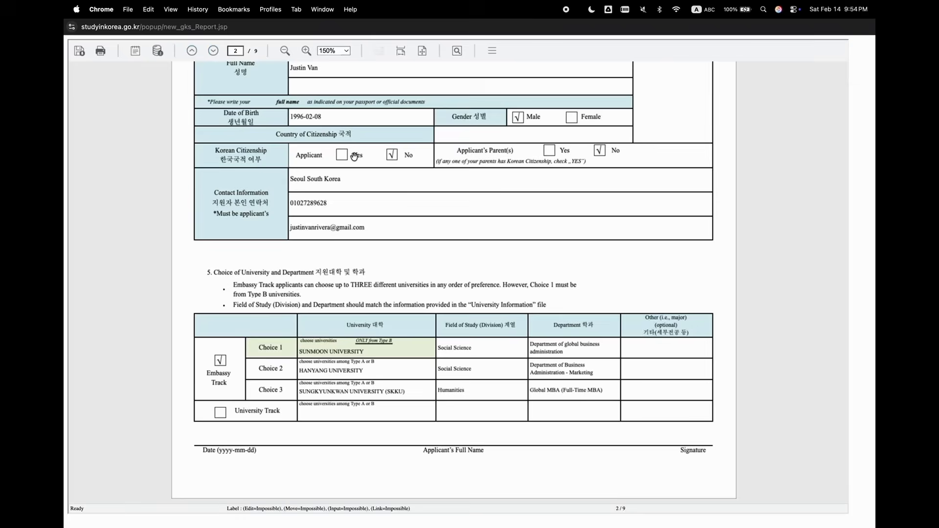
scroll(354, 156, "up", 10)
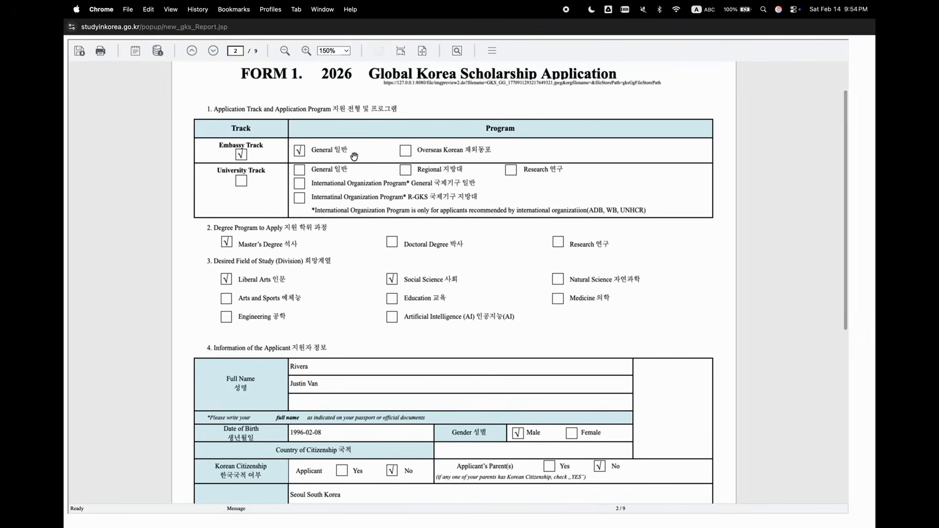
scroll(353, 156, "up", 3)
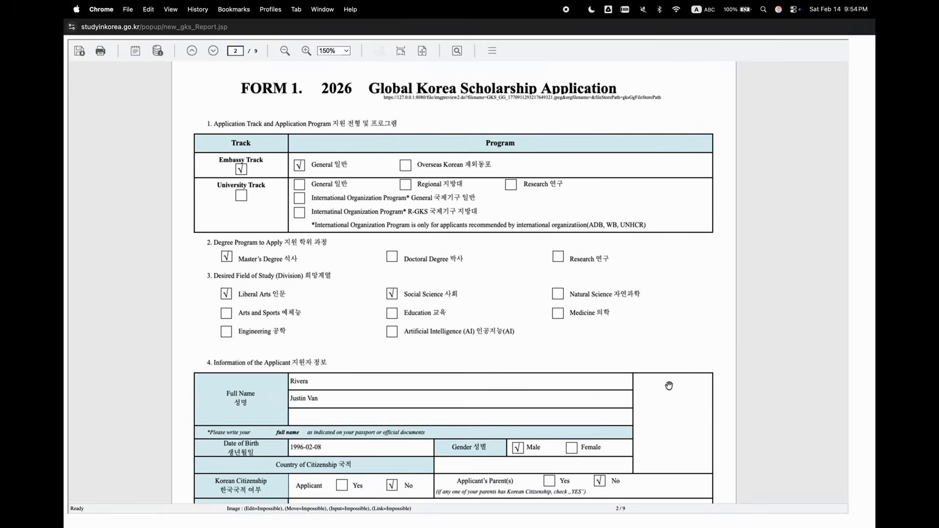
scroll(252, 293, "down", 3)
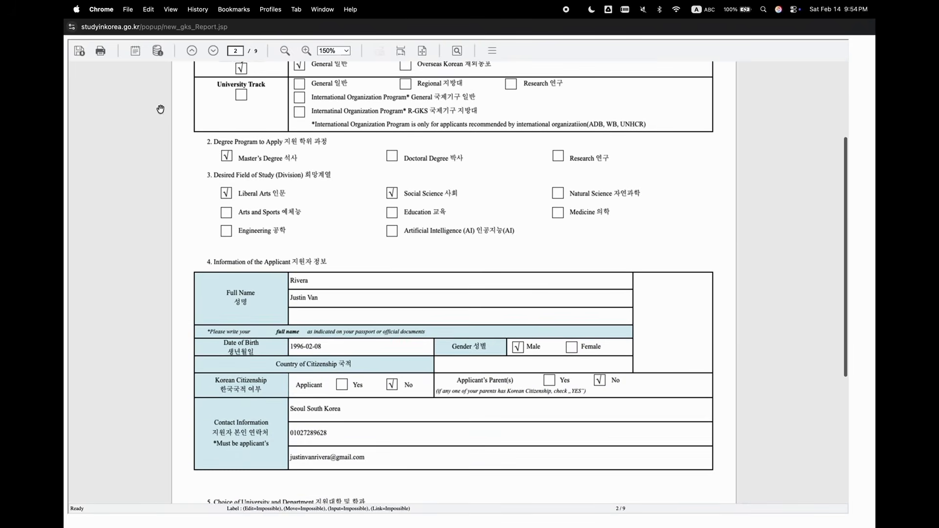
left_click(213, 51)
scroll(330, 192, "up", 3)
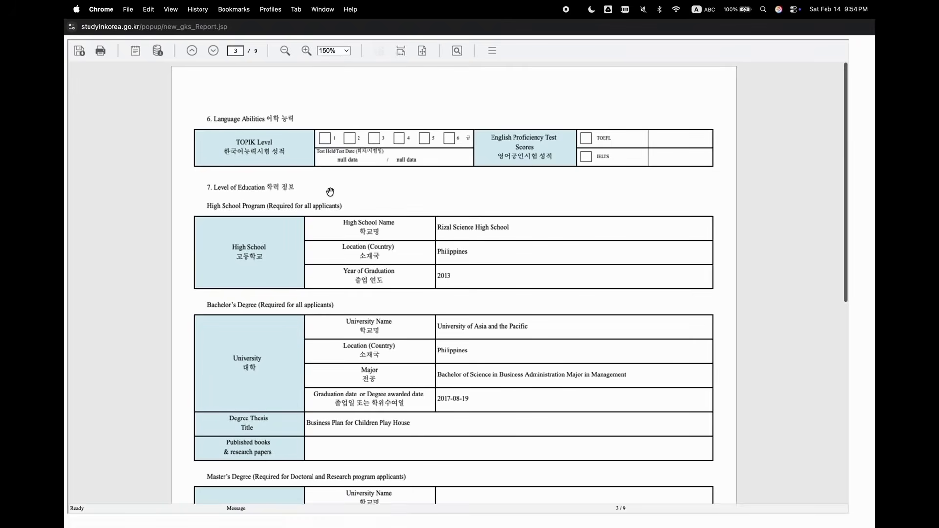
scroll(330, 191, "down", 4)
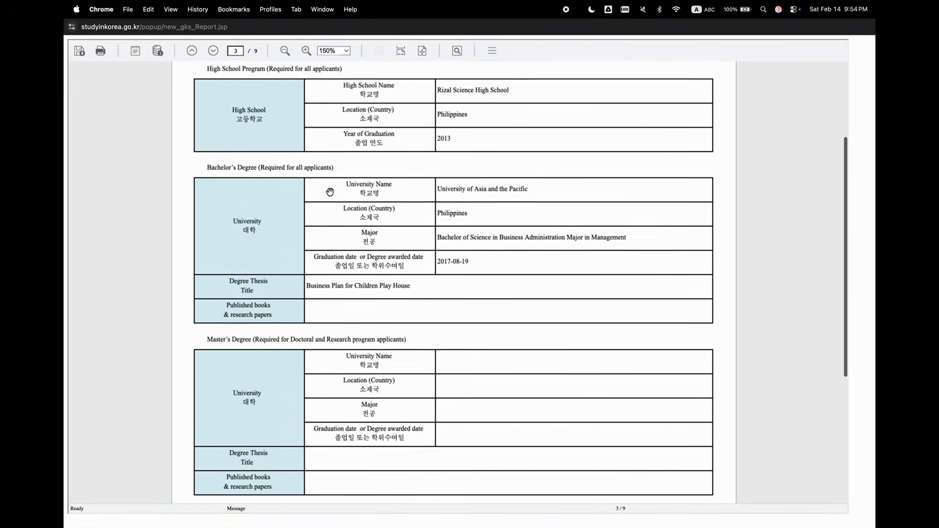
scroll(330, 192, "down", 4)
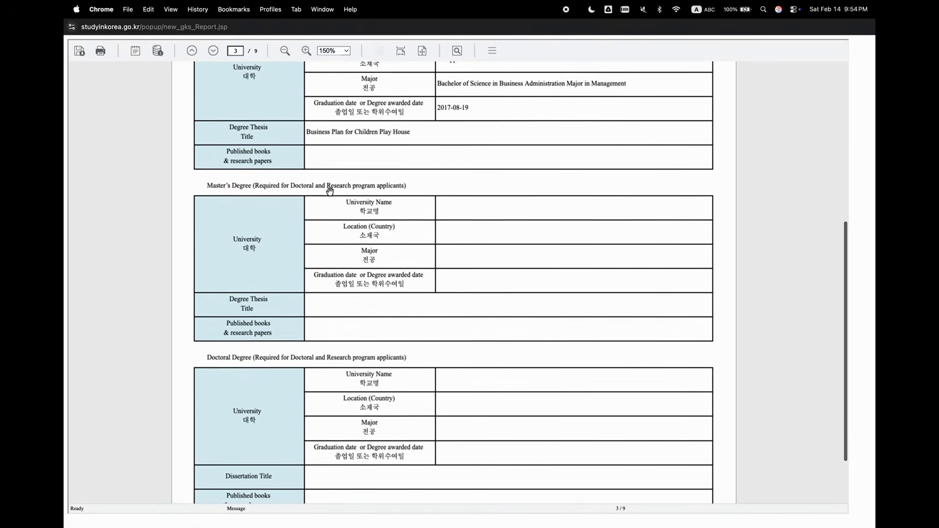
Examine page 4 of the preview, covering the GPA, previous scholarships, visits to Korea and the recommender's information.
left_click(213, 50)
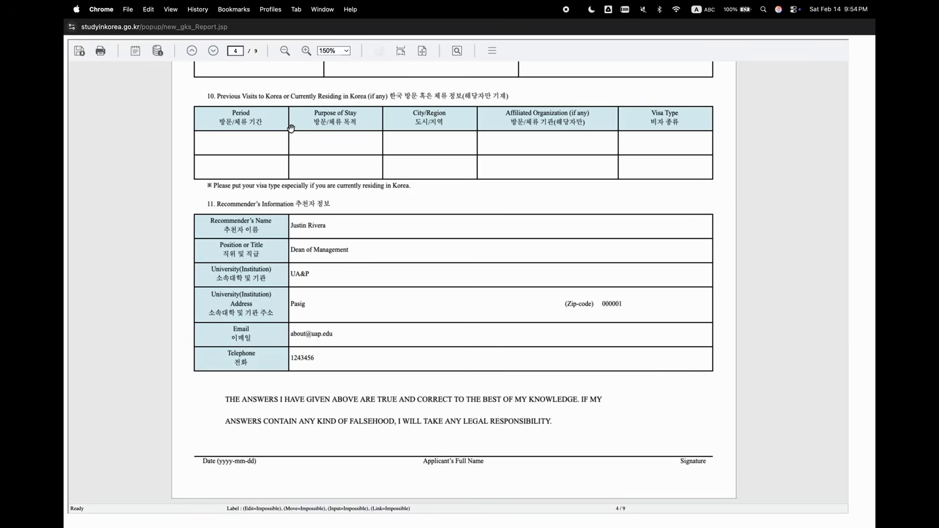
scroll(330, 184, "up", 1)
scroll(330, 184, "up", 3)
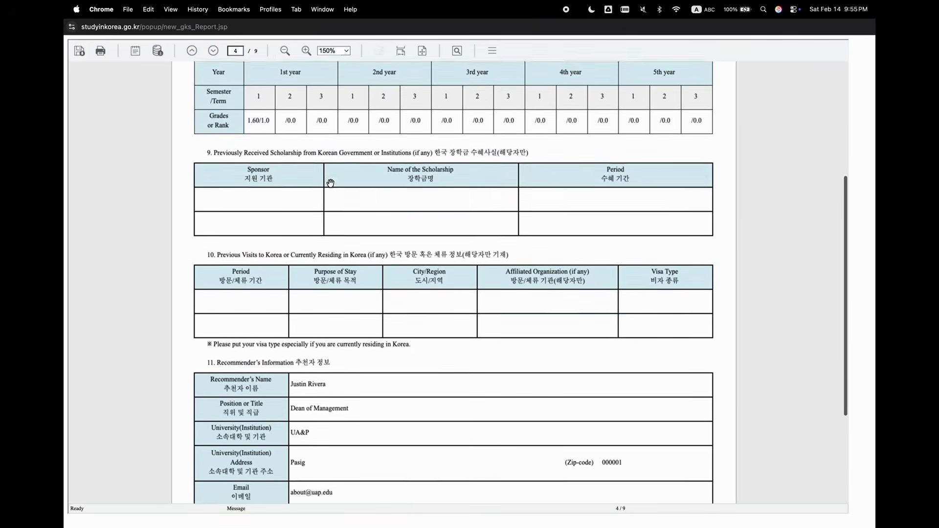
scroll(331, 181, "down", 4)
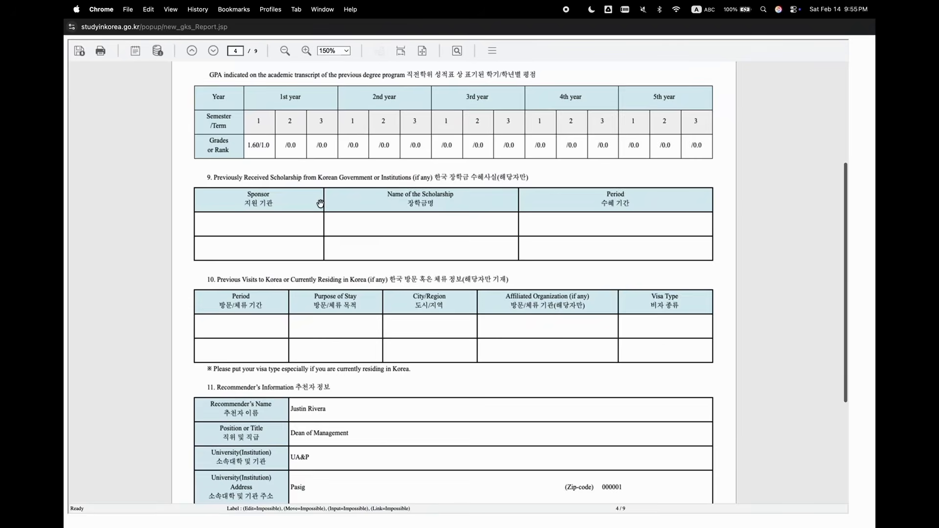
Examine pages 5 to 7 of the preview, including the signature lines and the checked applicant agreement conditions.
left_click(219, 55)
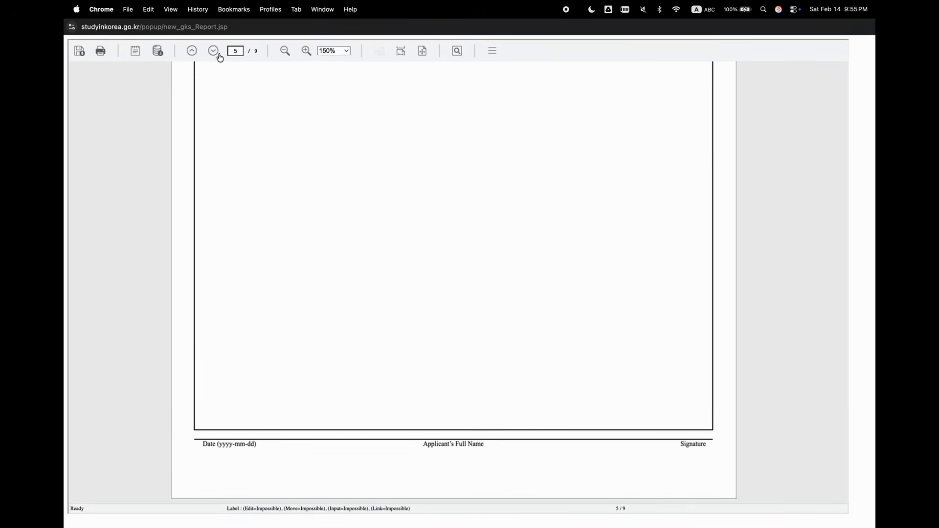
scroll(369, 228, "up", 10)
scroll(368, 228, "down", 10)
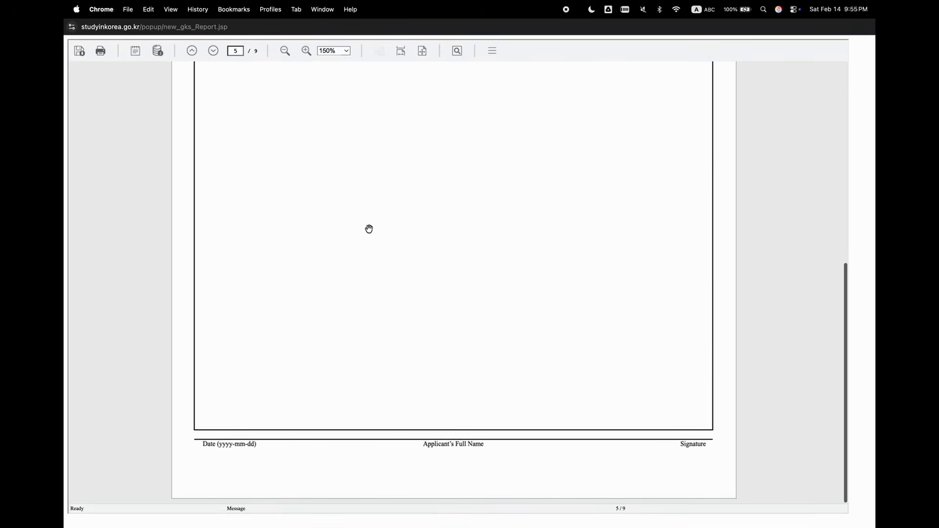
scroll(337, 189, "up", 10)
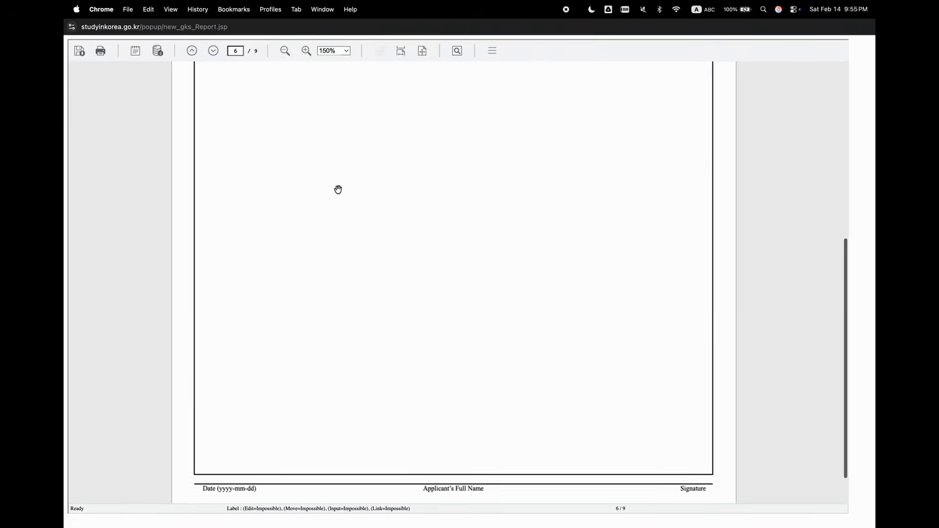
scroll(337, 188, "down", 10)
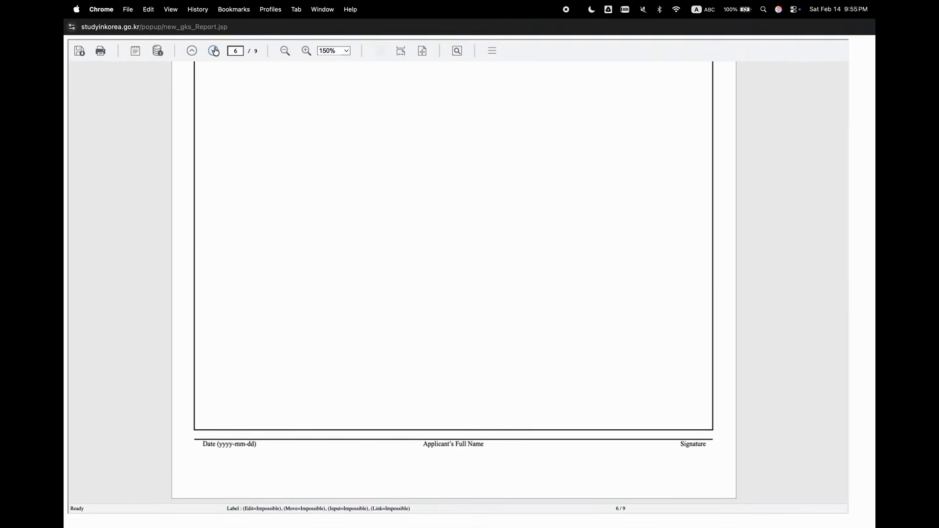
scroll(373, 190, "down", 3)
scroll(374, 192, "up", 10)
scroll(374, 193, "down", 10)
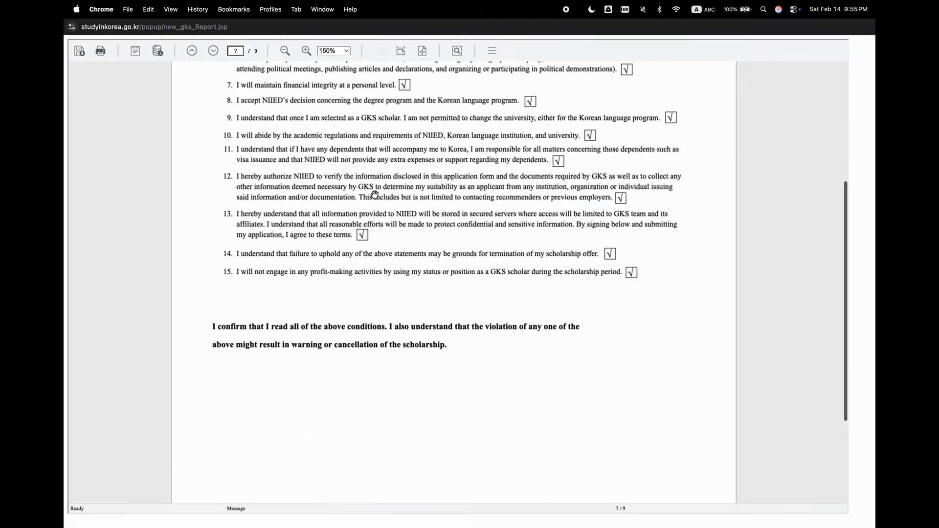
Examine pages 8 and 9 of the preview, covering the Personal Medical Assessment and the personal information consent form.
left_click(213, 51)
scroll(337, 144, "up", 10)
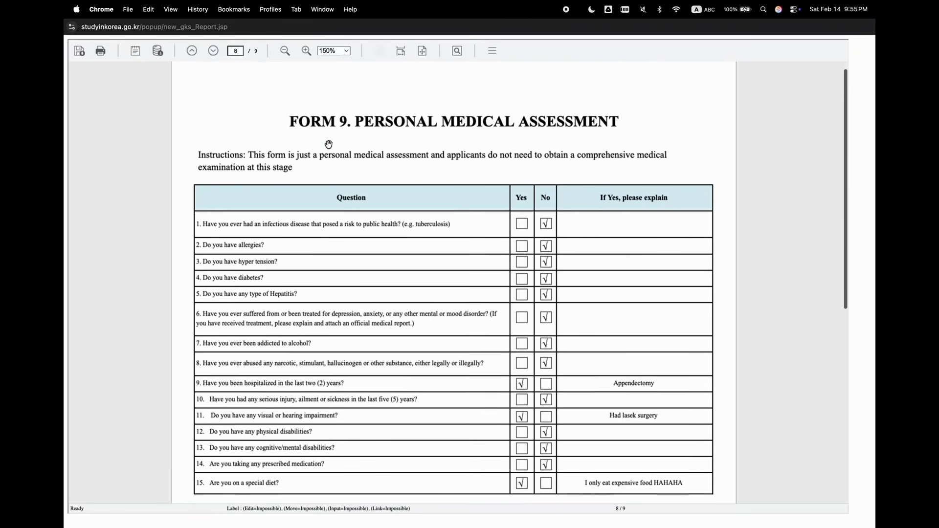
scroll(381, 143, "down", 10)
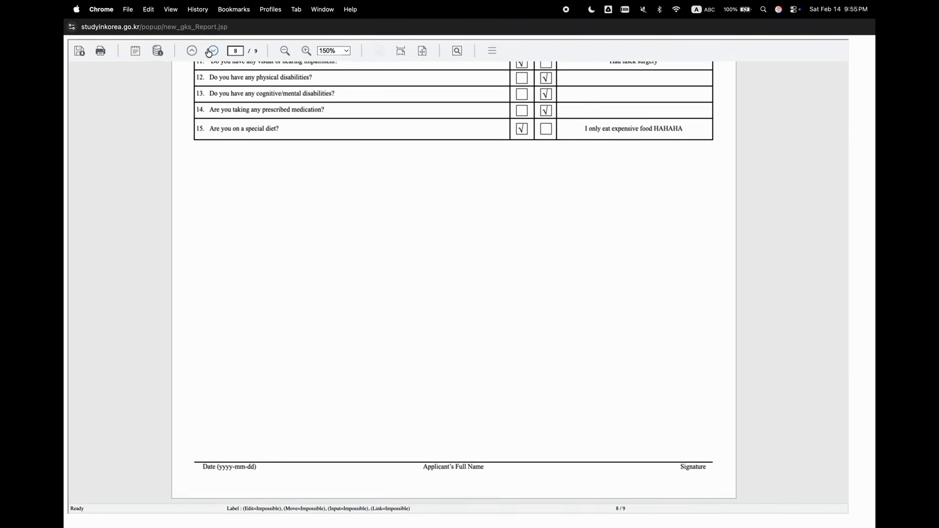
scroll(348, 171, "down", 3)
scroll(351, 174, "up", 10)
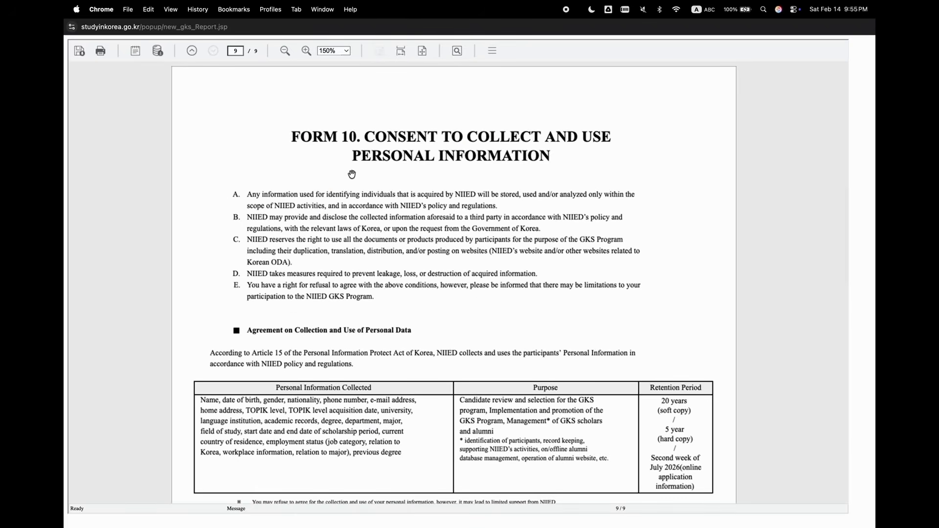
scroll(352, 174, "down", 10)
scroll(351, 174, "down", 1)
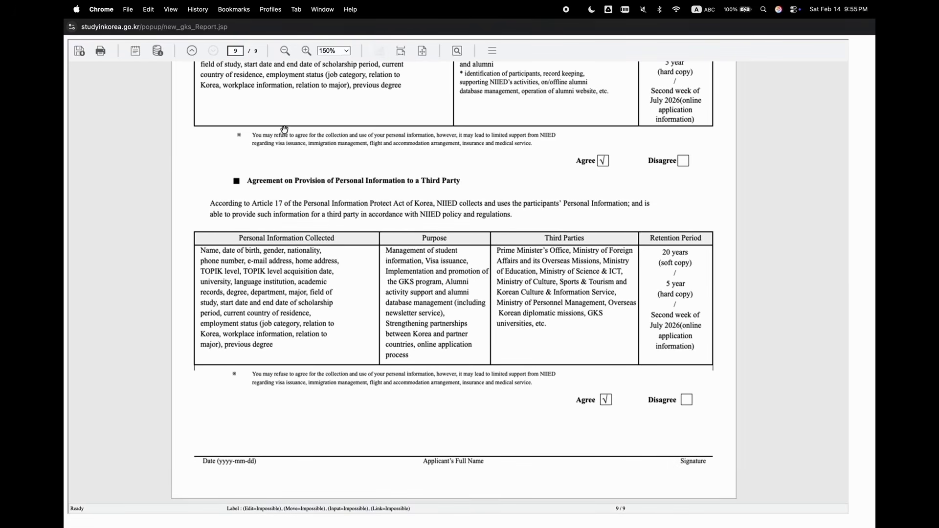
Save the application report as an Adobe PDF file.
left_click(80, 52)
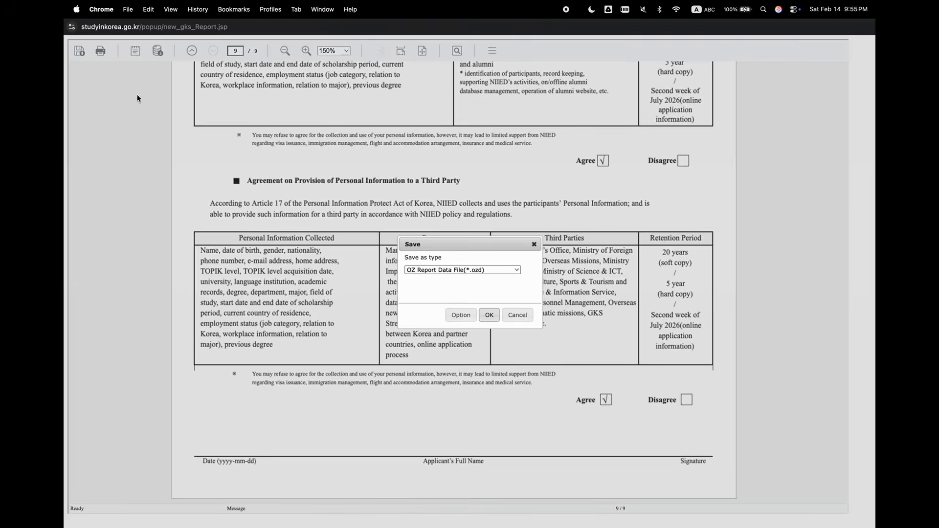
left_click(468, 270)
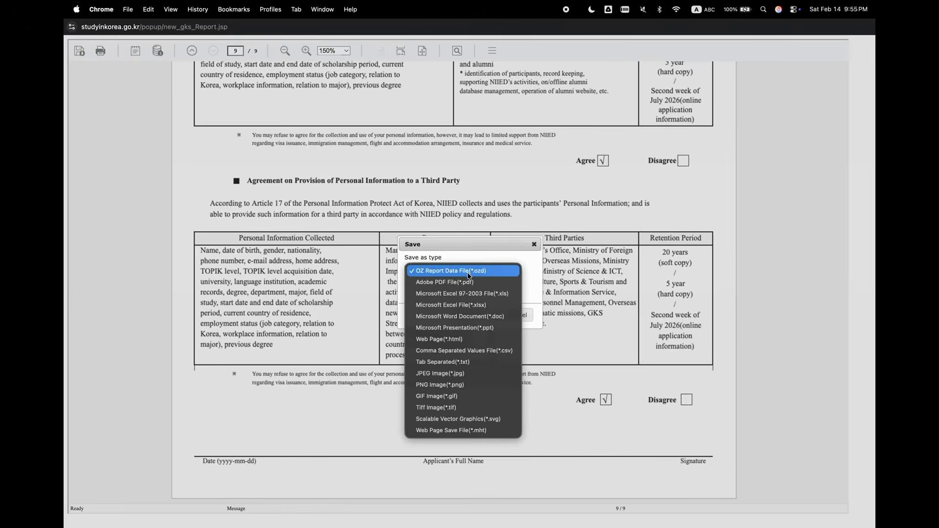
left_click(465, 280)
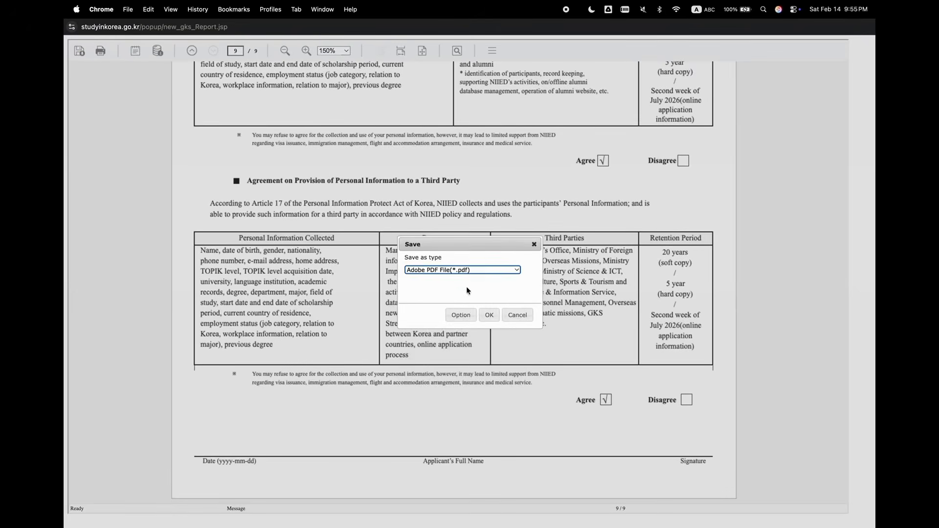
left_click(489, 315)
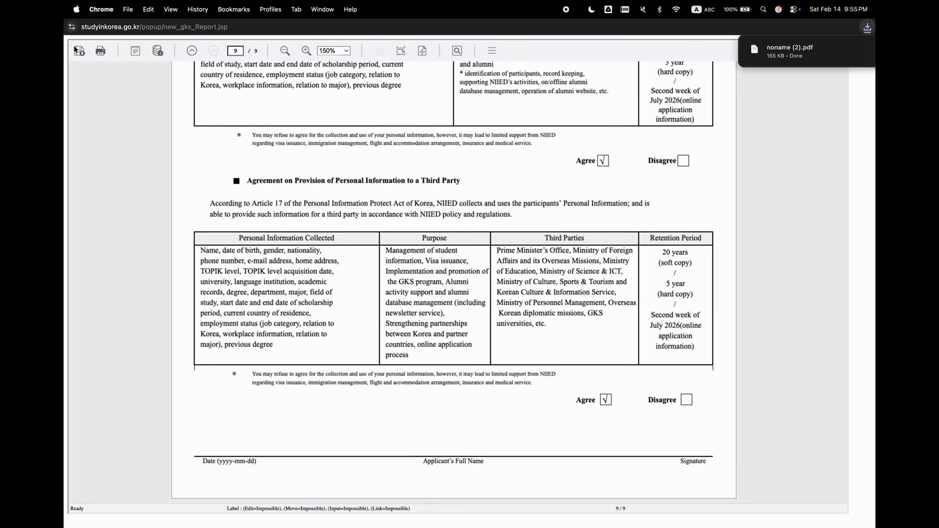
Open the downloaded report PDF and inspect its Application Checklist and the start of Form 1 at a larger zoom.
left_click(815, 66)
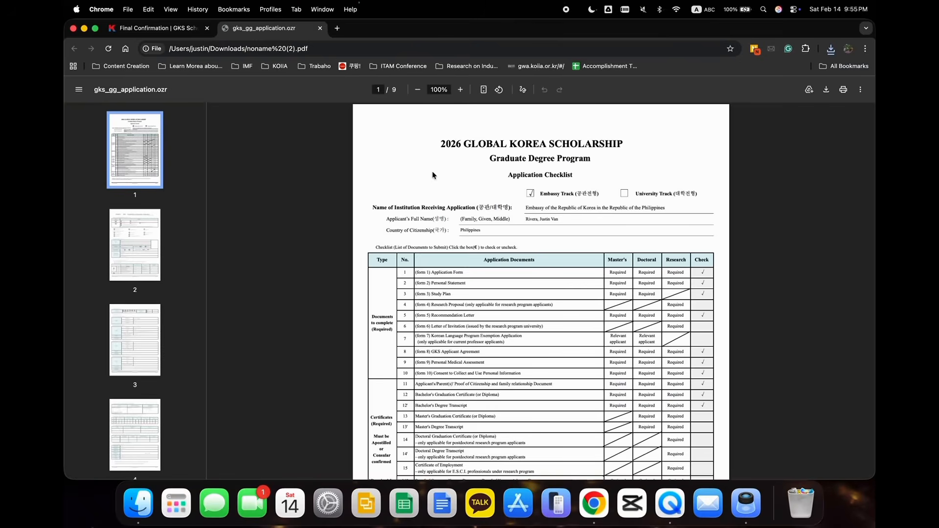
scroll(447, 335, "up", 5)
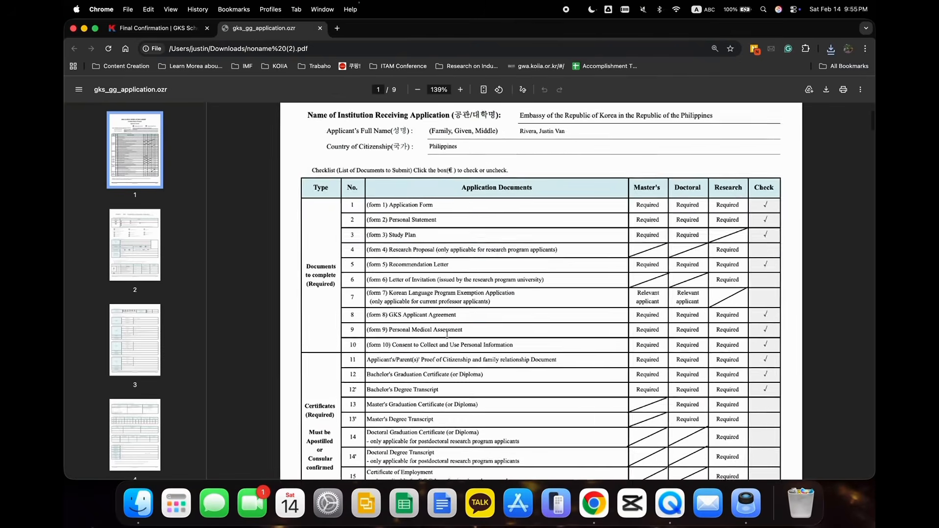
scroll(446, 335, "down", 15)
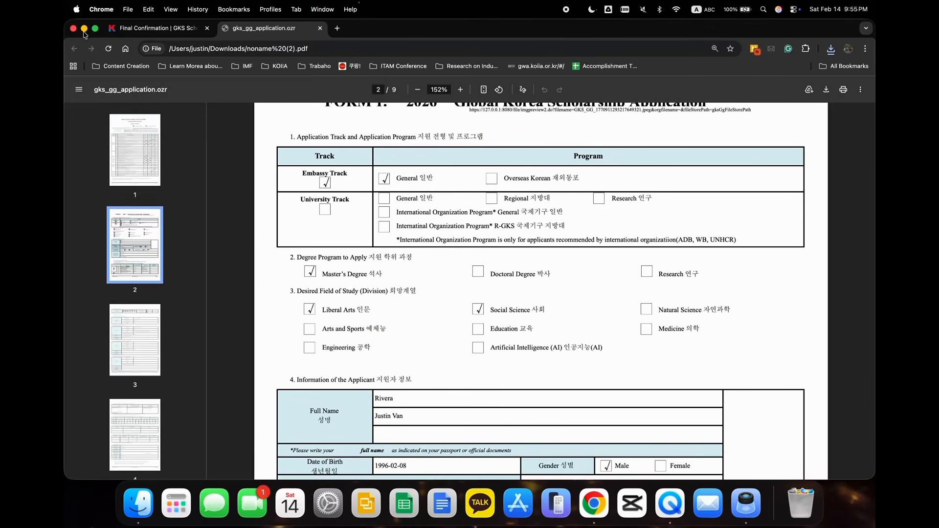
Return to the final confirmation page and review the application summary again, down to the submission options.
left_click(181, 30)
scroll(372, 216, "up", 15)
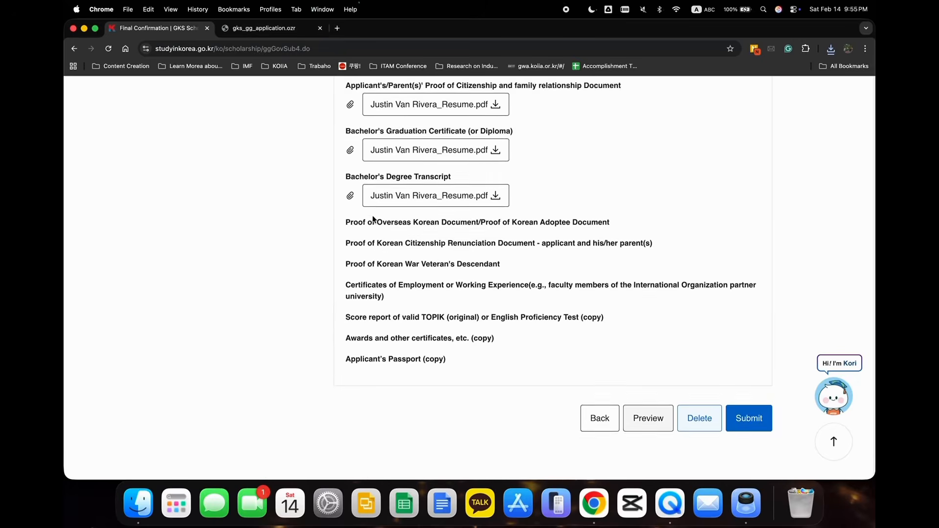
scroll(376, 219, "down", 10)
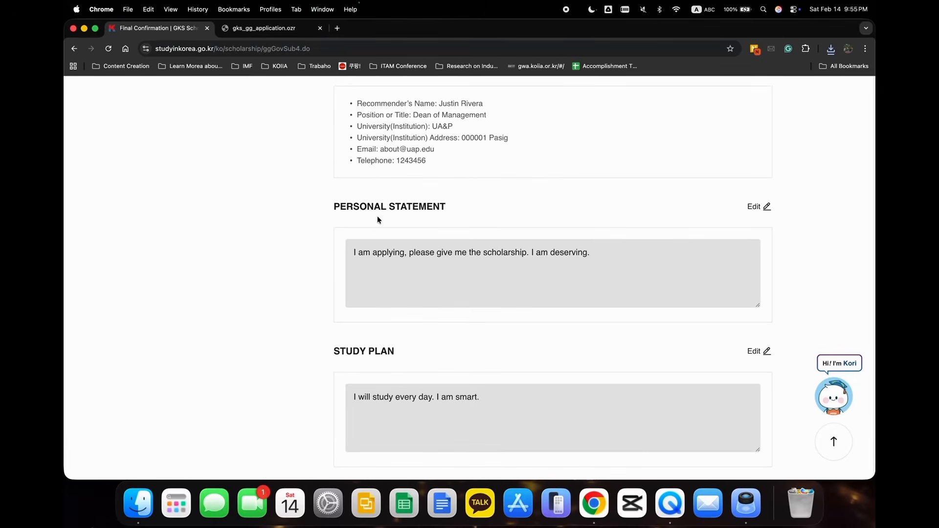
left_click(865, 48)
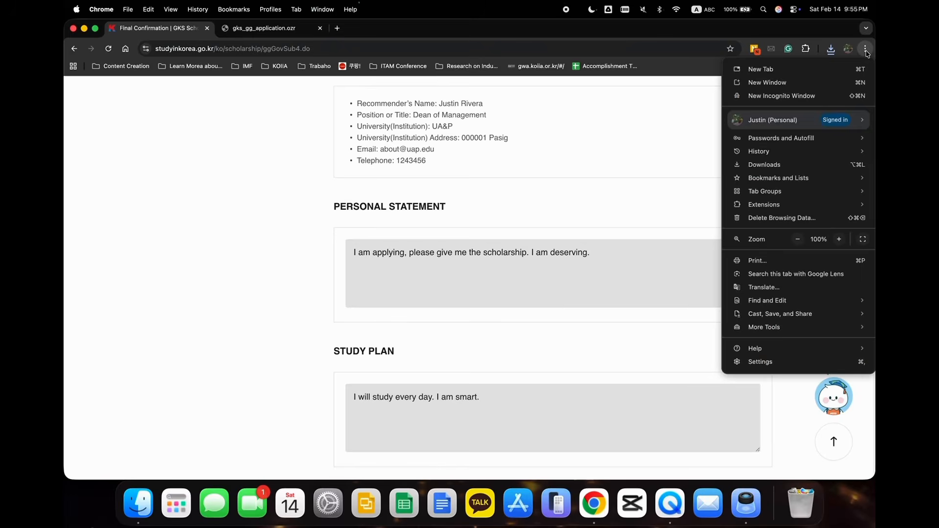
left_click(632, 213)
scroll(632, 214, "up", 1)
scroll(633, 218, "up", 20)
scroll(633, 219, "down", 4)
scroll(633, 216, "down", 20)
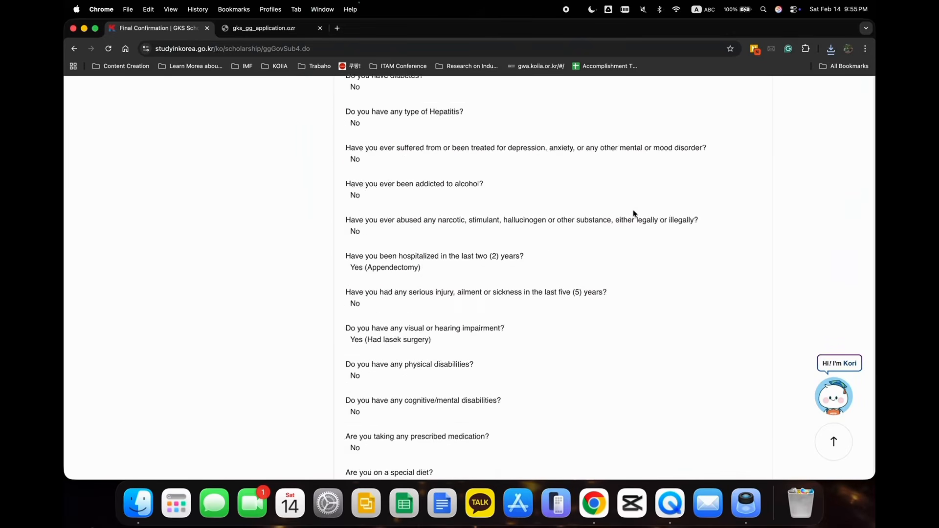
scroll(632, 209, "down", 1)
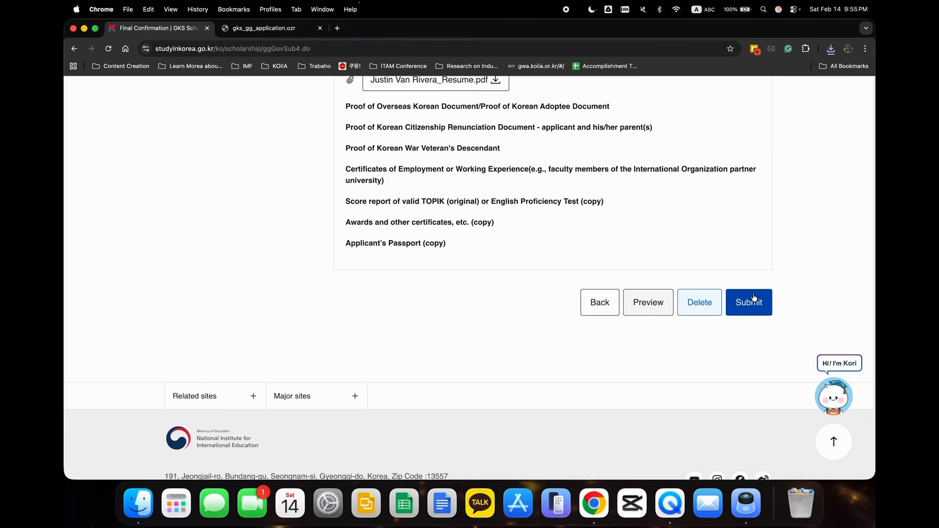